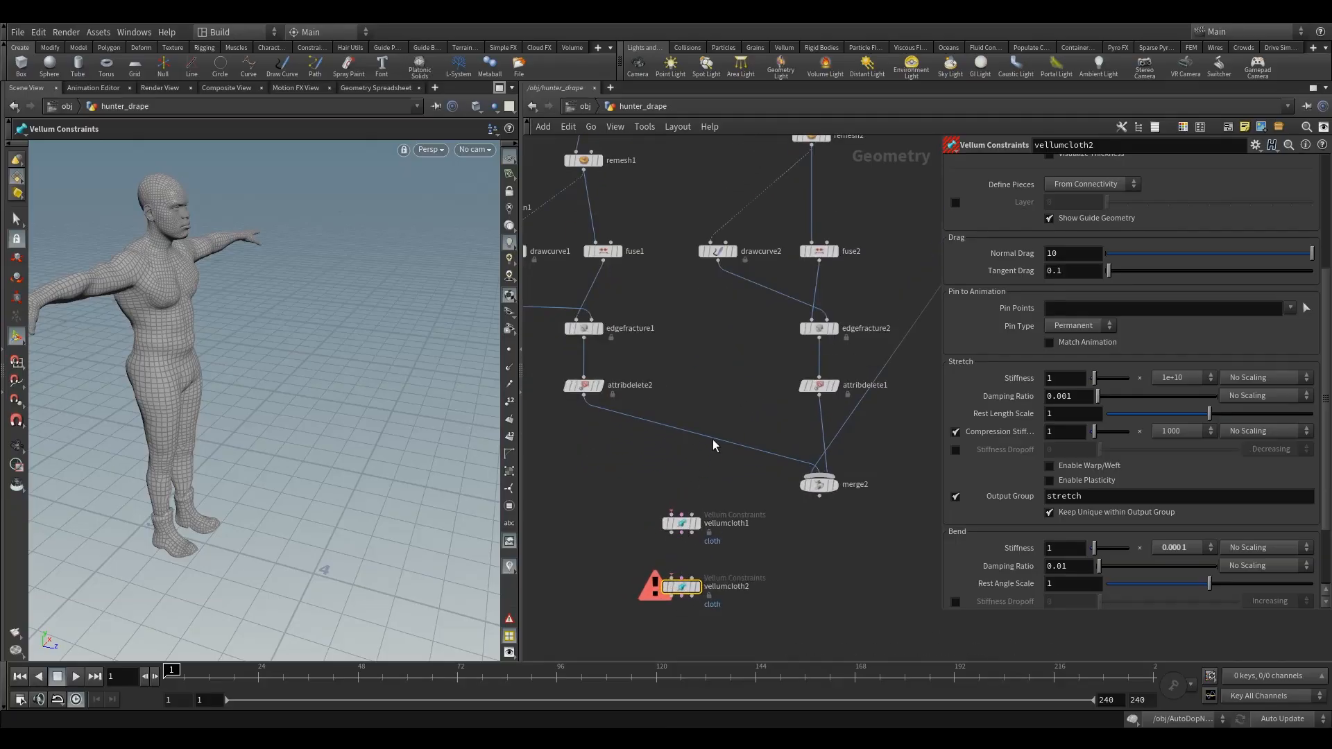
- Feed attribdelete2 and attribdelete1 through merge2 into vellumcloth1, chain vellumcloth1's geometry into vellumcloth2, and display the merge
left_click_drag(713, 438, 666, 586)
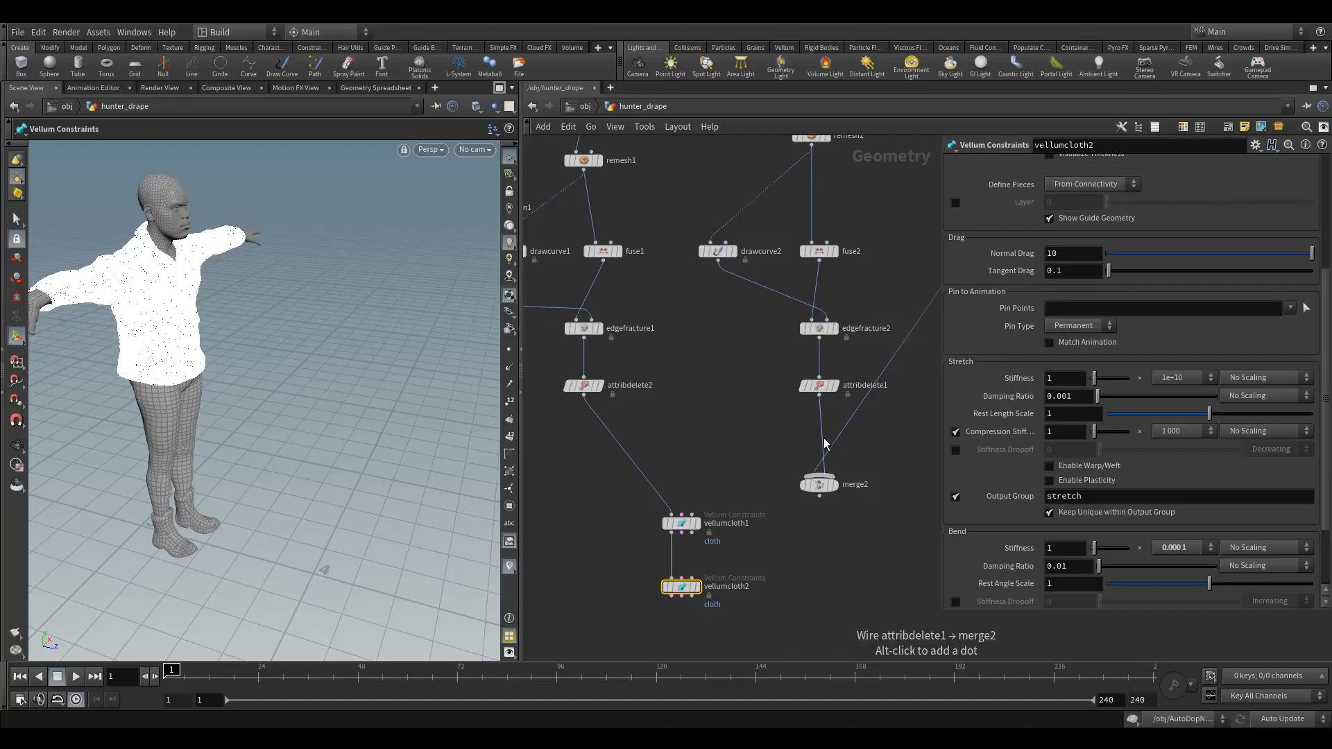
left_click_drag(817, 483, 657, 471)
left_click_drag(820, 402, 687, 464)
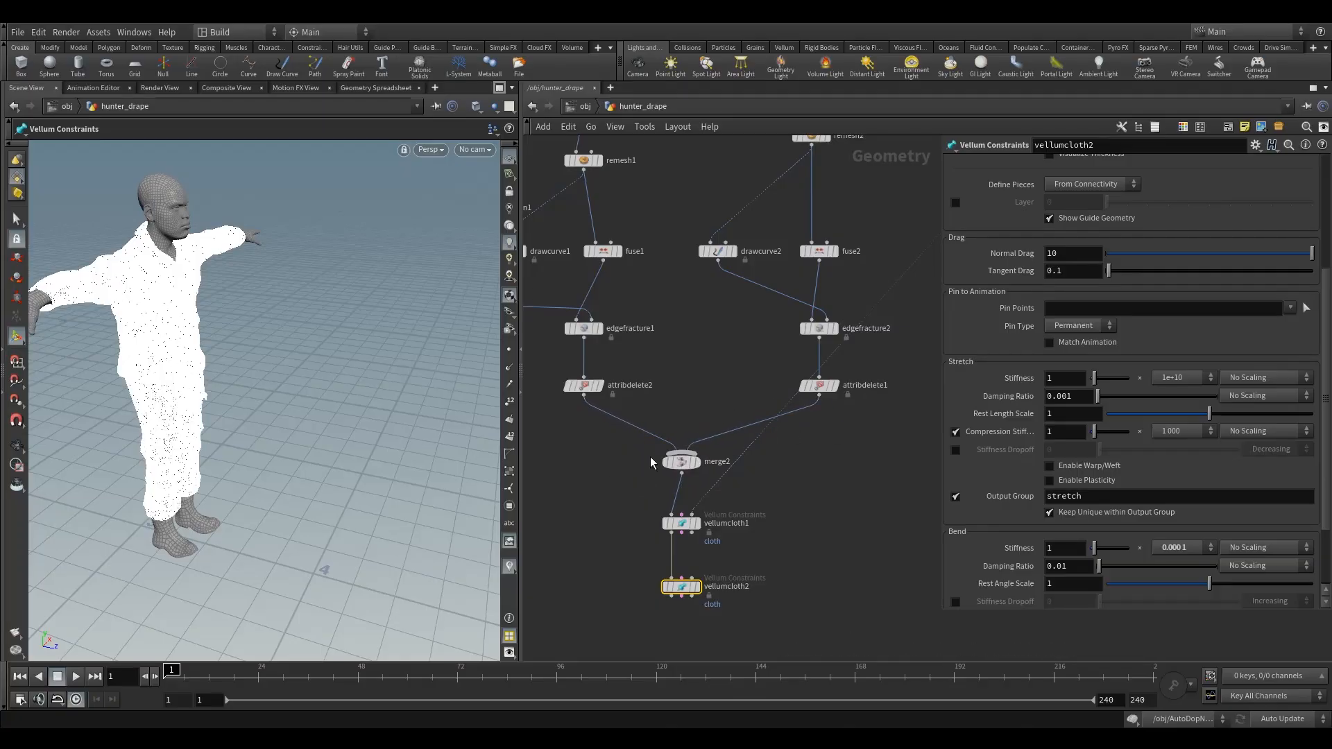
left_click(673, 463)
key("r")
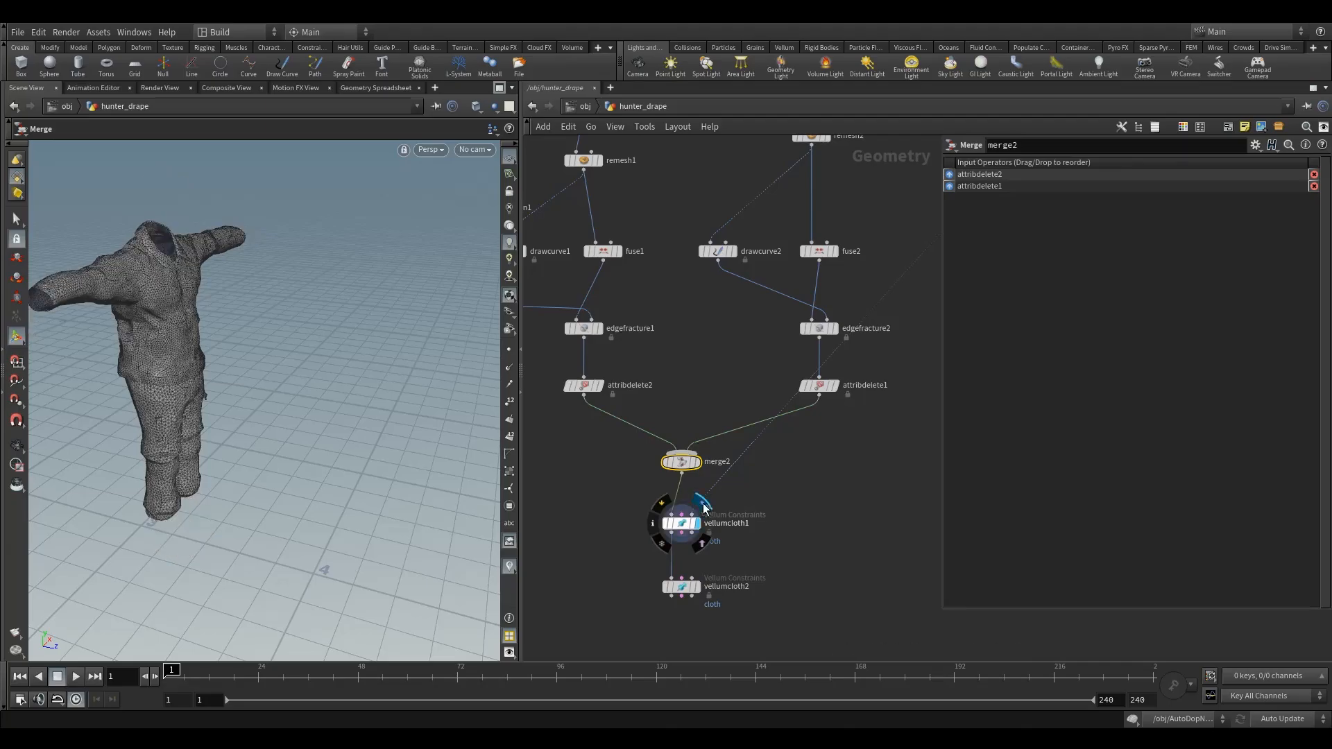
- Display vellumcloth1 and restrict its cloth constraint to the bottoms primitive group
left_click_drag(760, 529, 756, 531)
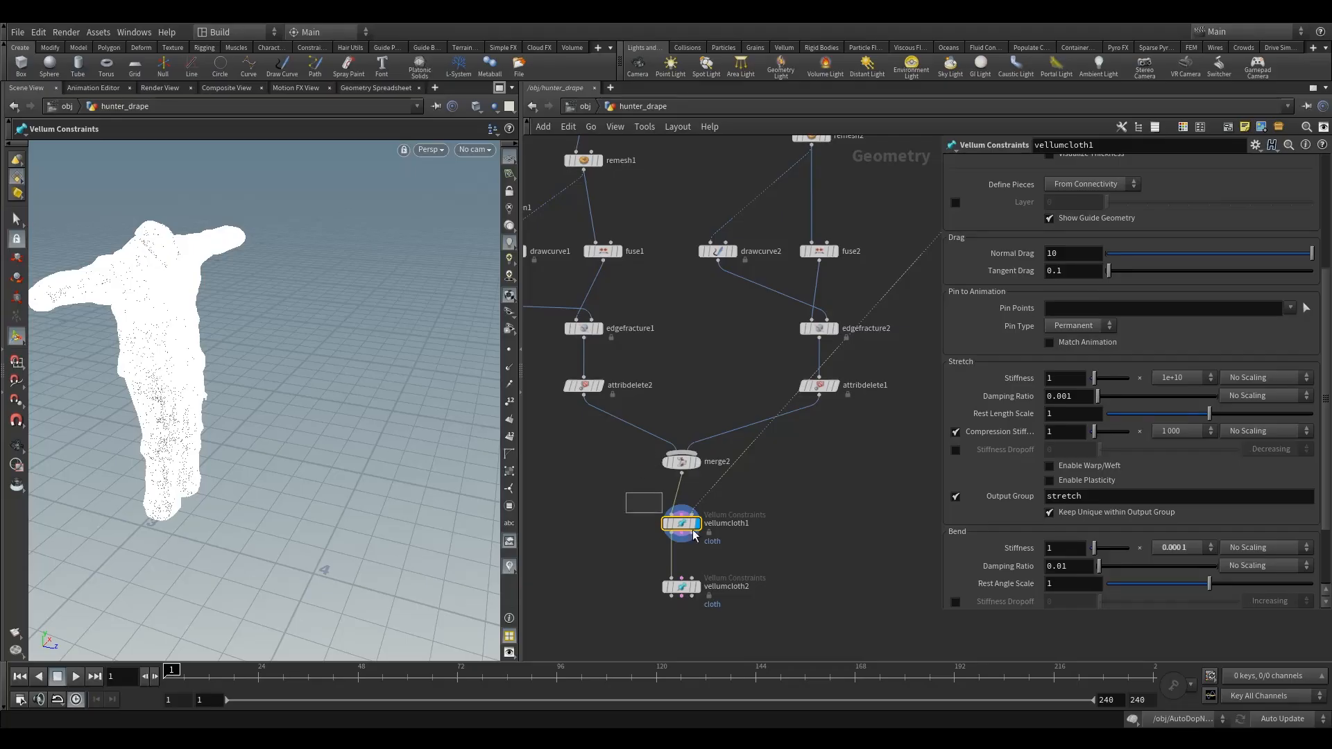
scroll(1180, 236, "up", 5)
left_click(1288, 232)
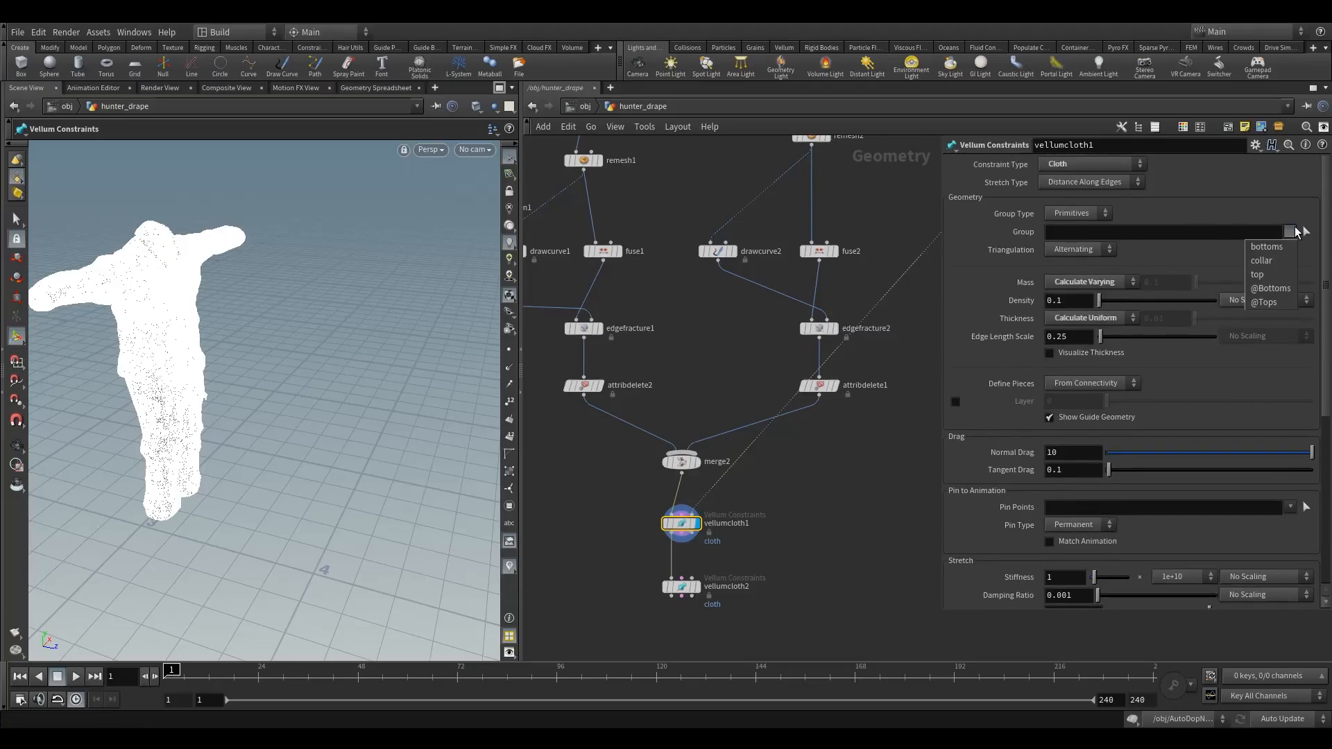
left_click(1280, 248)
left_click(1290, 231)
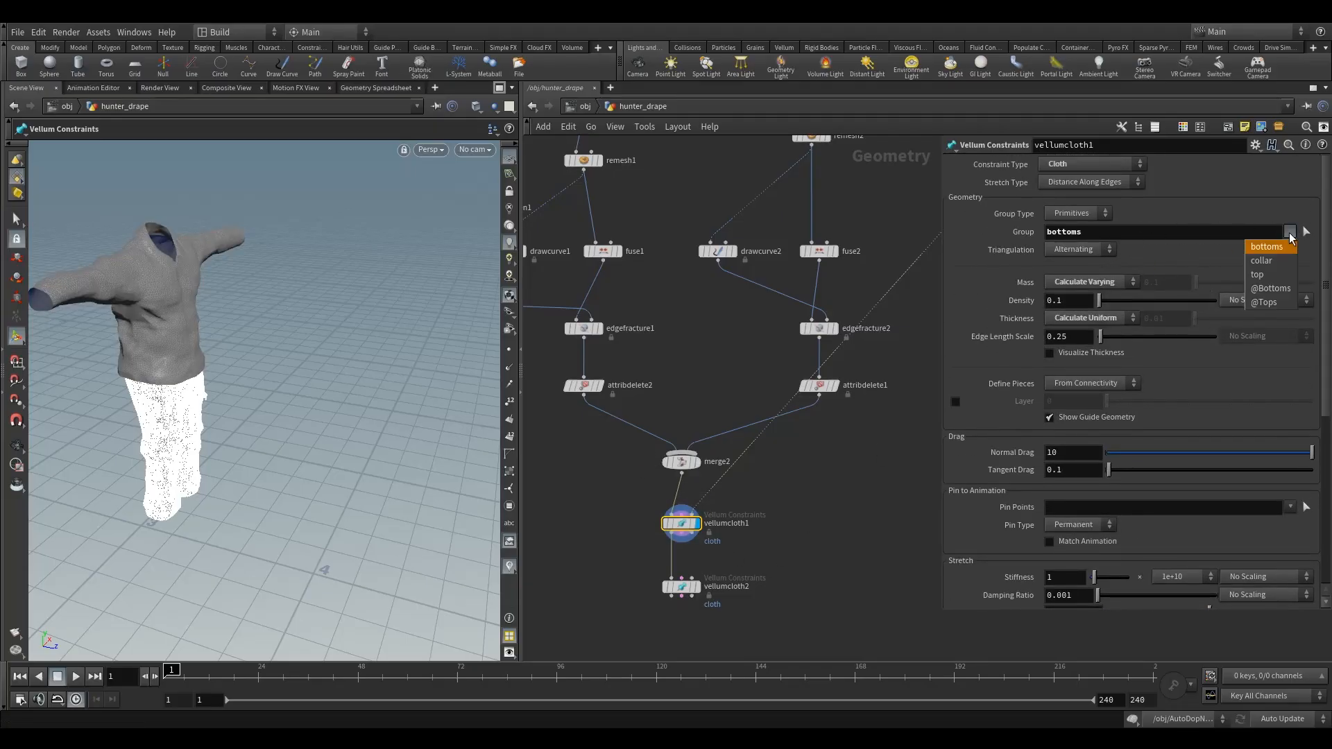
left_click(1105, 236)
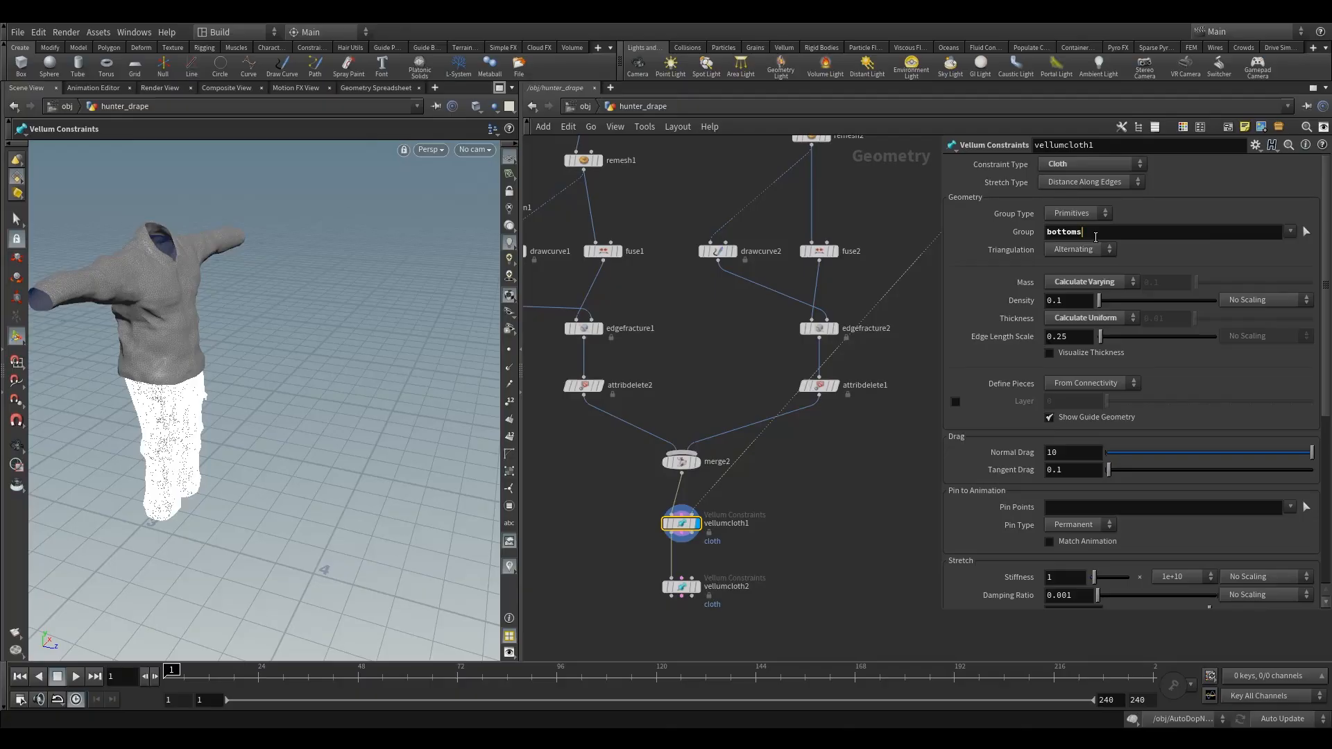
left_click(1096, 236)
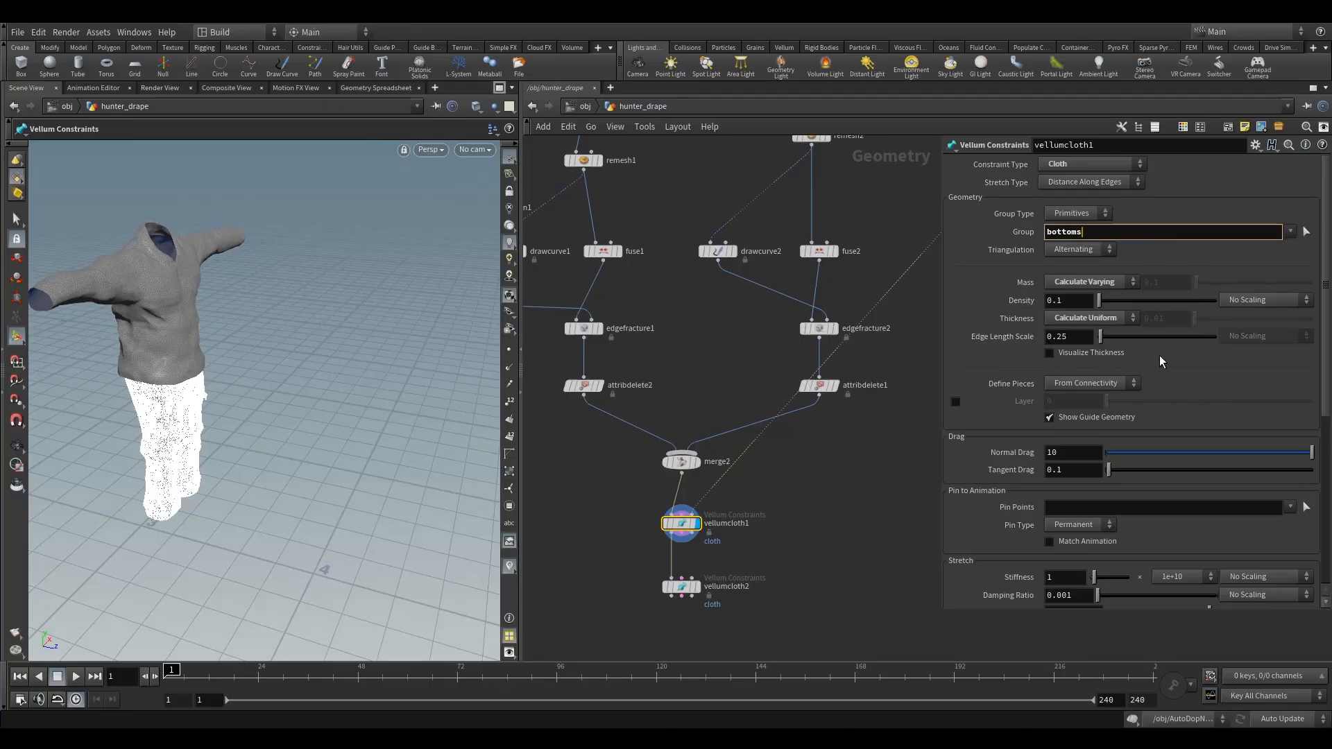
- Review the density, edge length scale and drag settings of vellumcloth1
left_click(1082, 299)
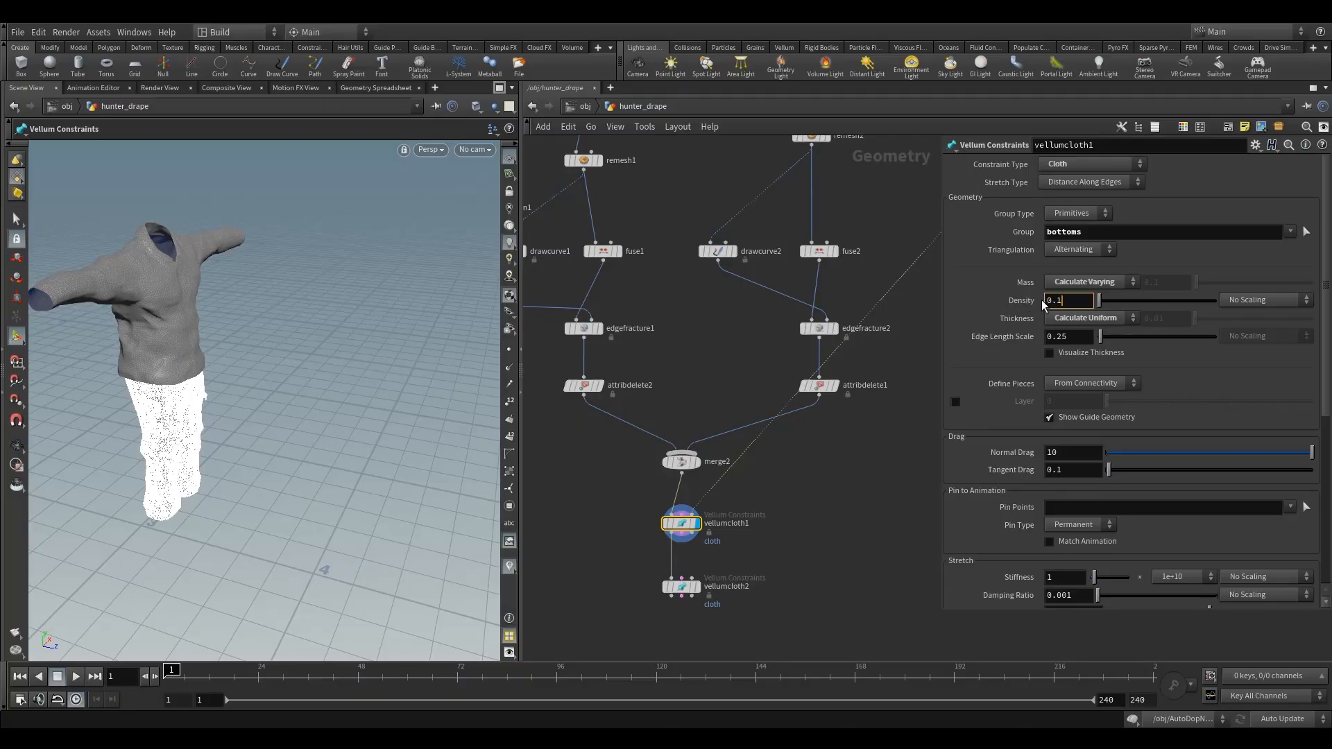
left_click(1069, 337)
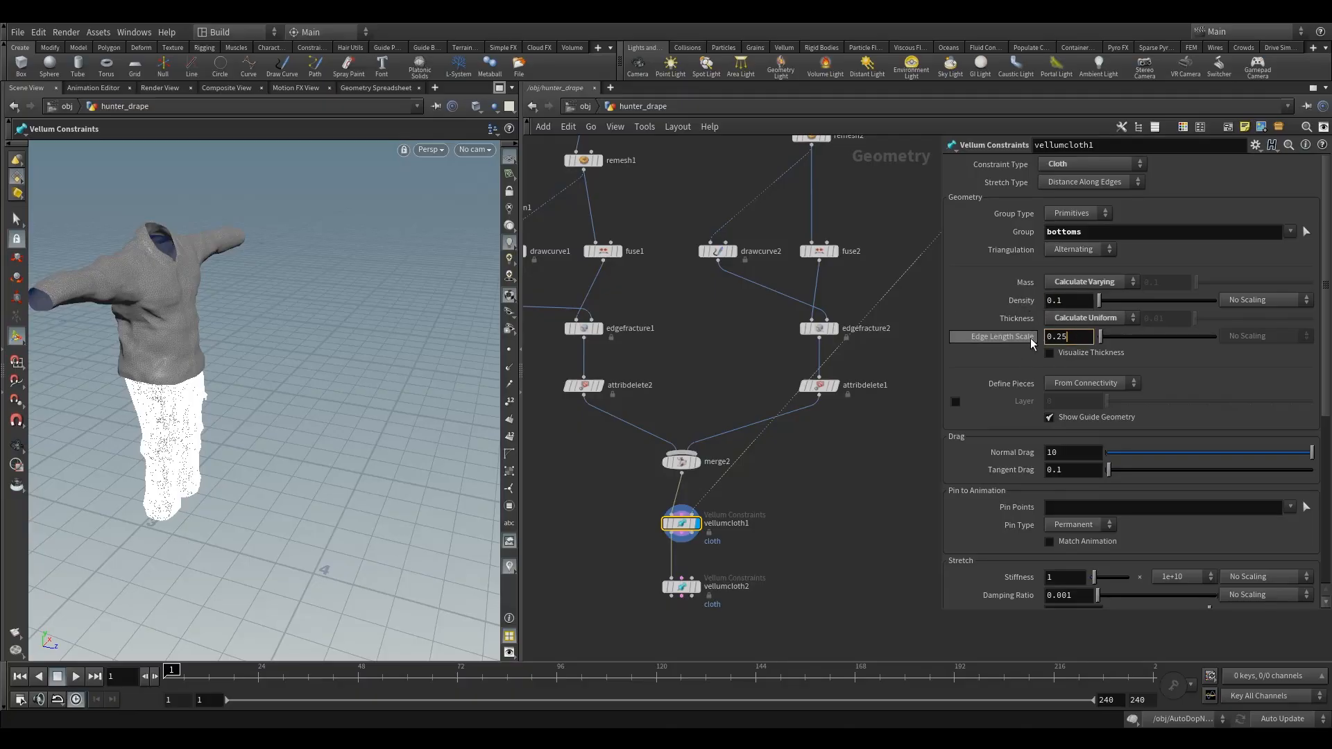
left_click(1136, 395)
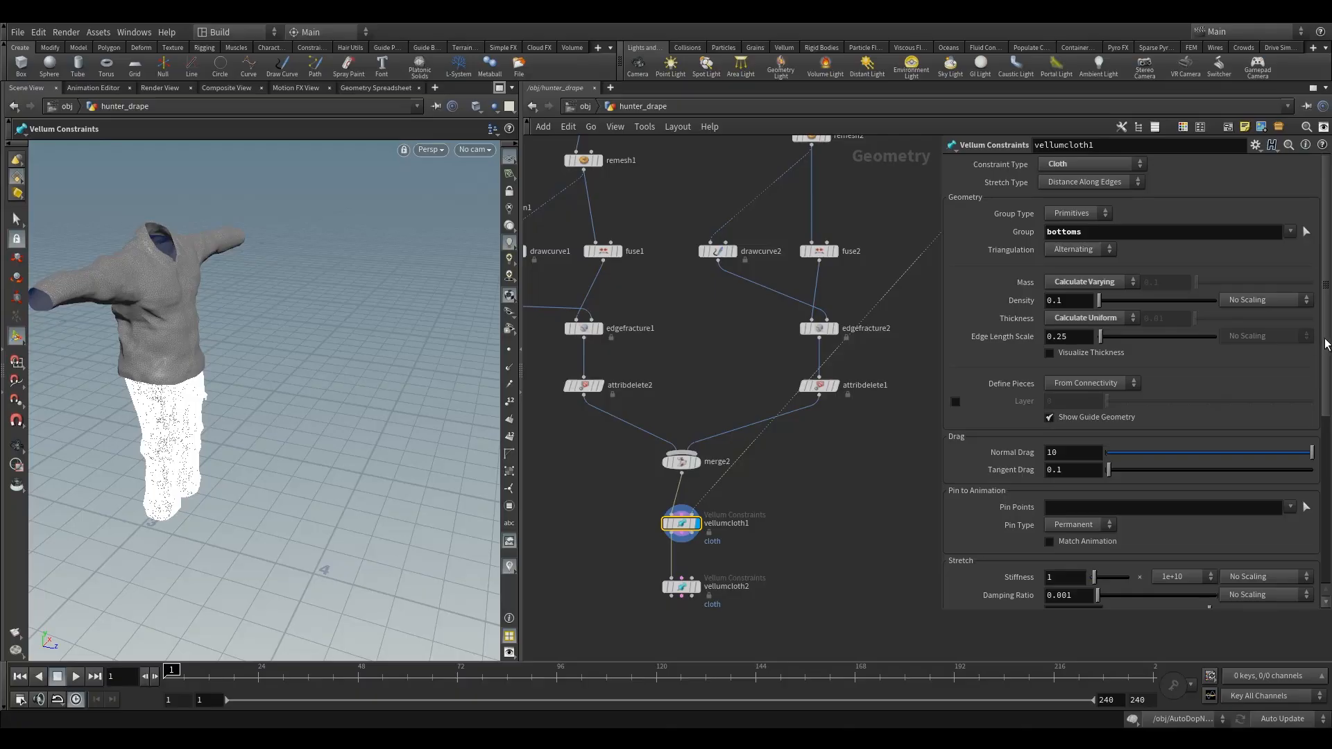
left_click_drag(1325, 344, 1325, 382)
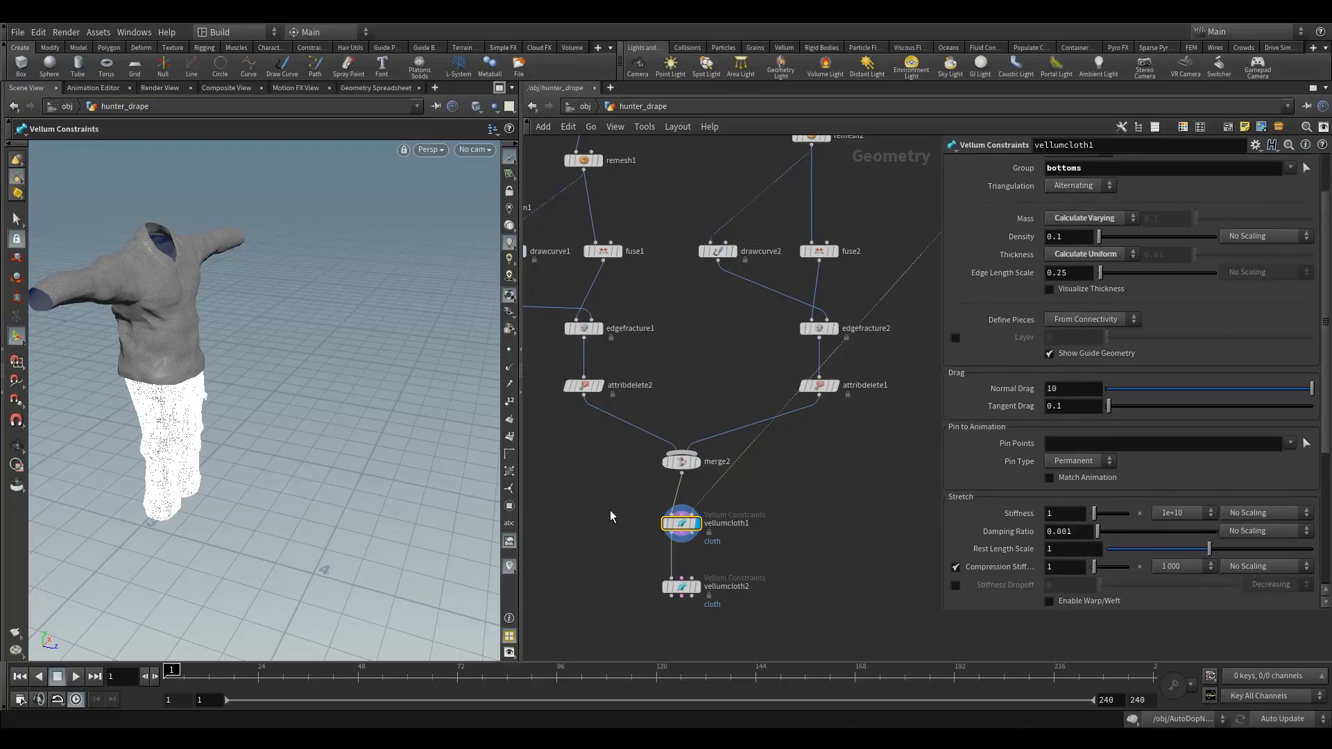
left_click(1079, 275)
left_click(1174, 317)
left_click_drag(1325, 292, 1325, 341)
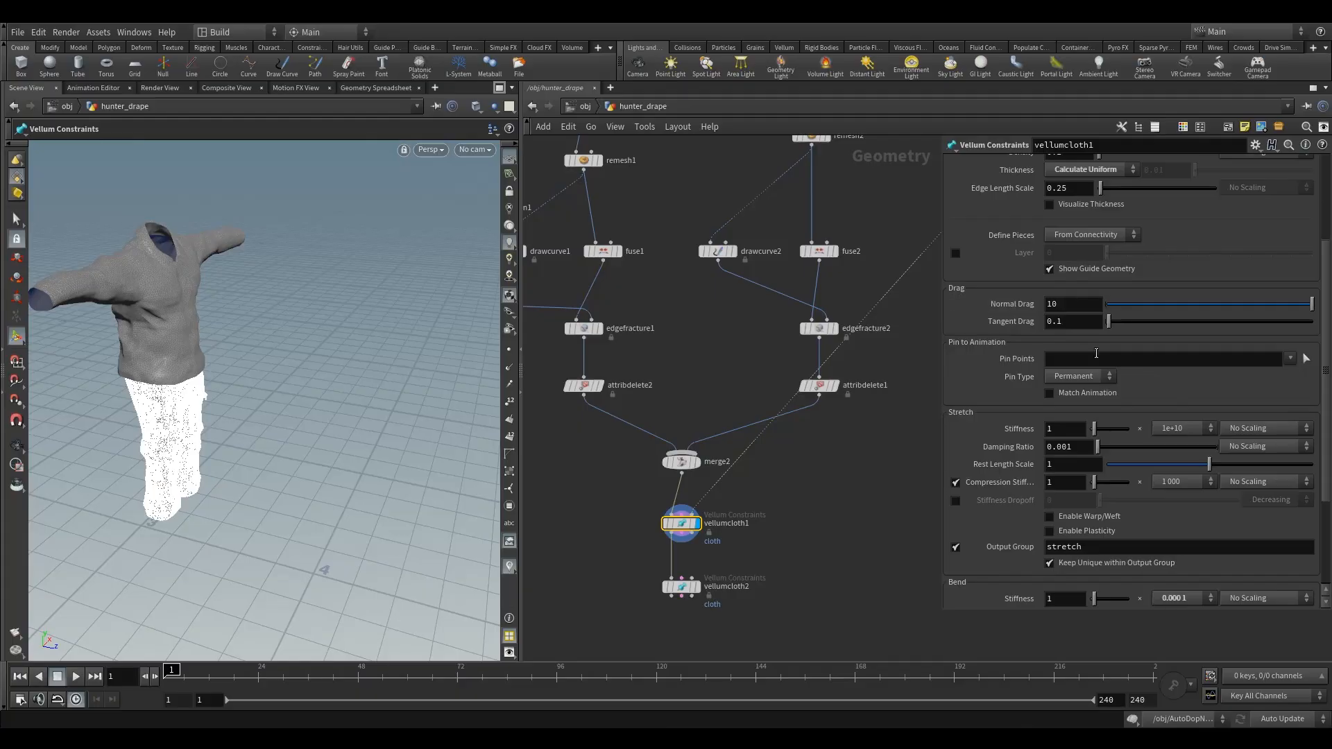
- On vellumcloth1, set stretch stiffness to 10, the compression stiffness multiplier to 1e+10 and the bend stiffness multiplier to 0.000001
scroll(1143, 369, "down", 3)
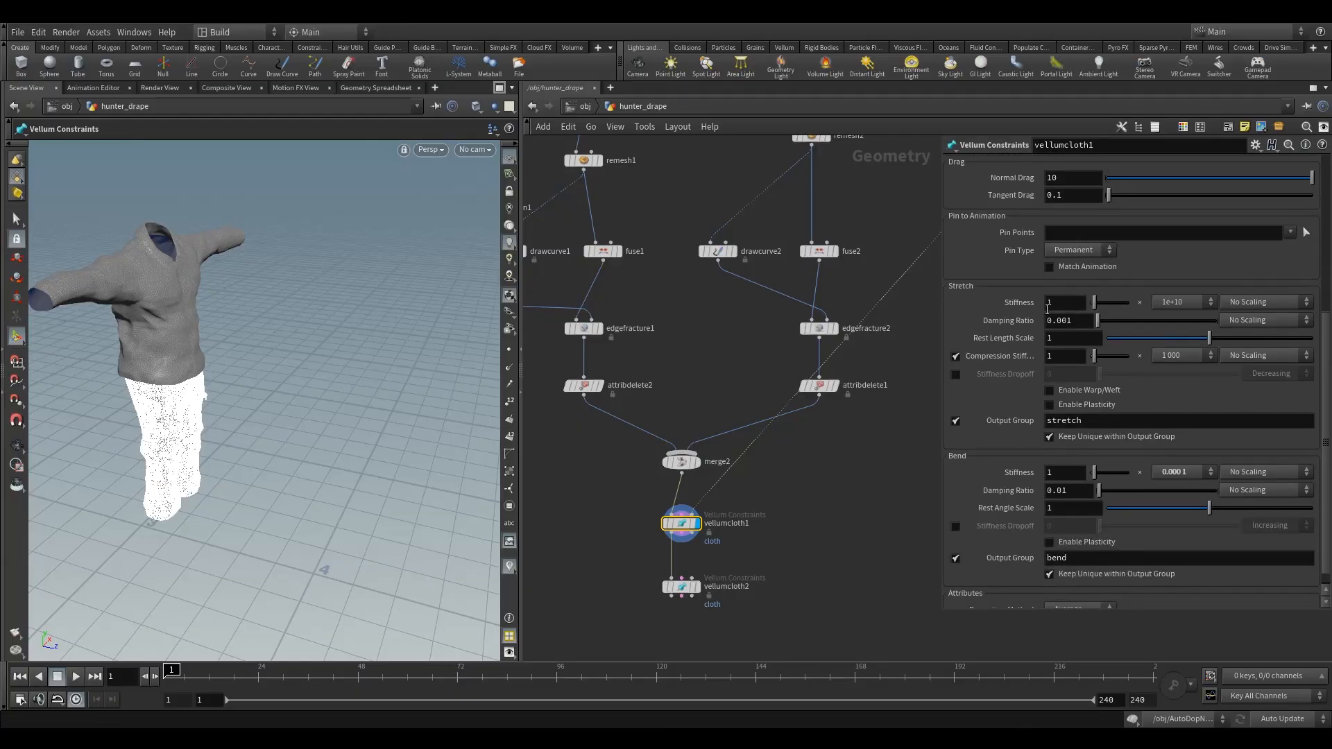
left_click(1064, 305)
left_click(1186, 355)
left_click(1177, 467)
scroll(1133, 425, "down", 1)
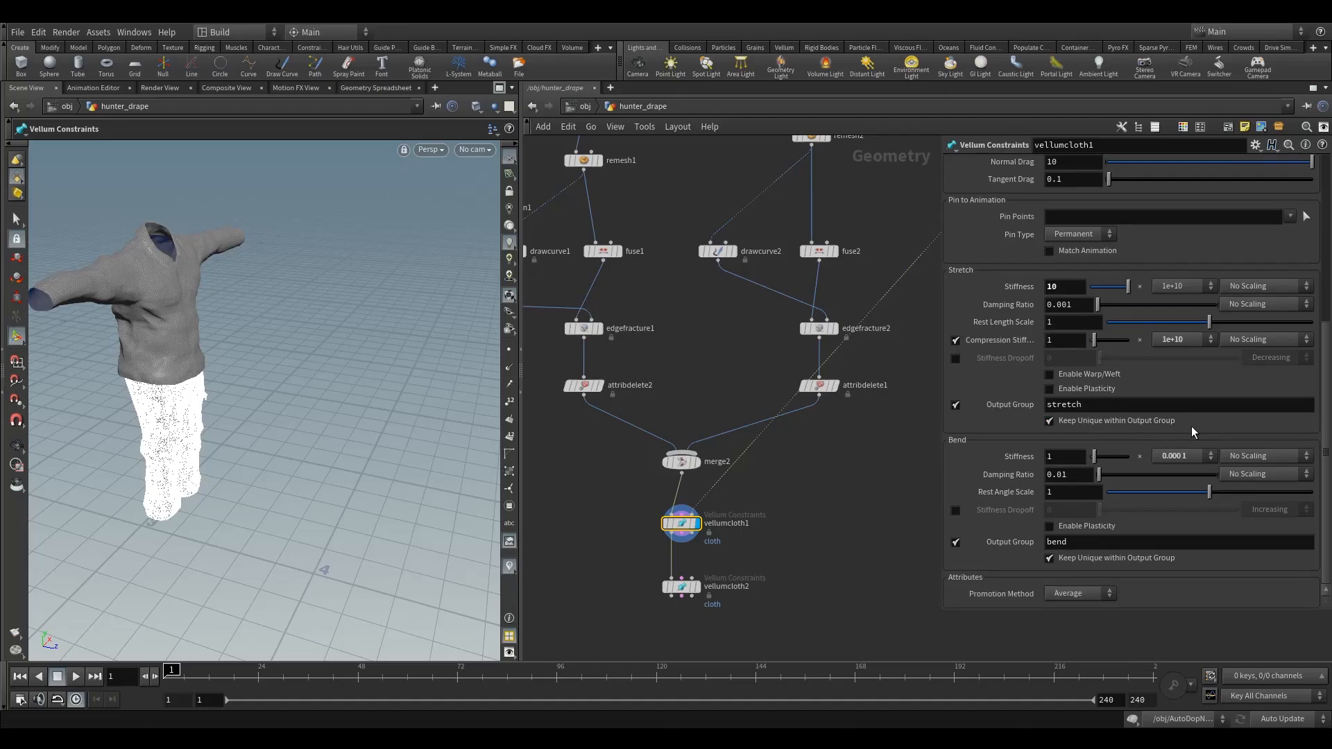
left_click(1171, 457)
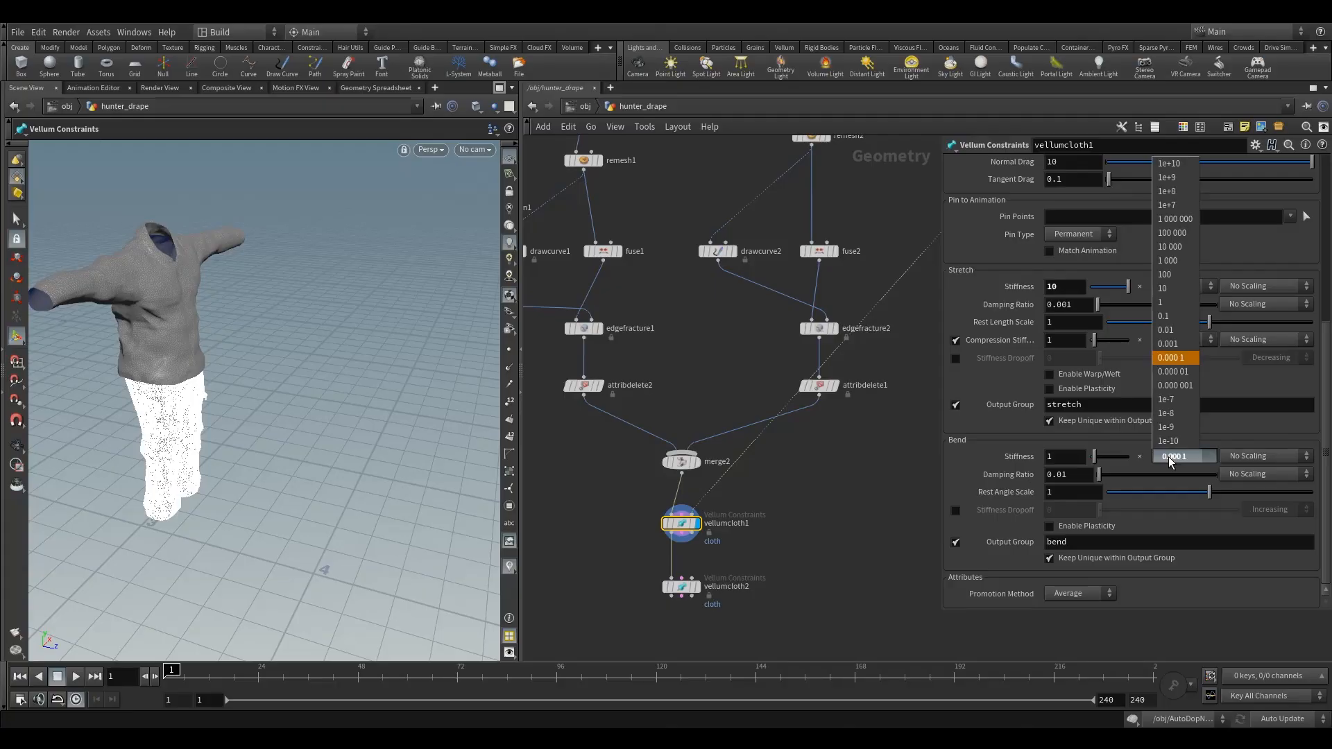
left_click(1181, 387)
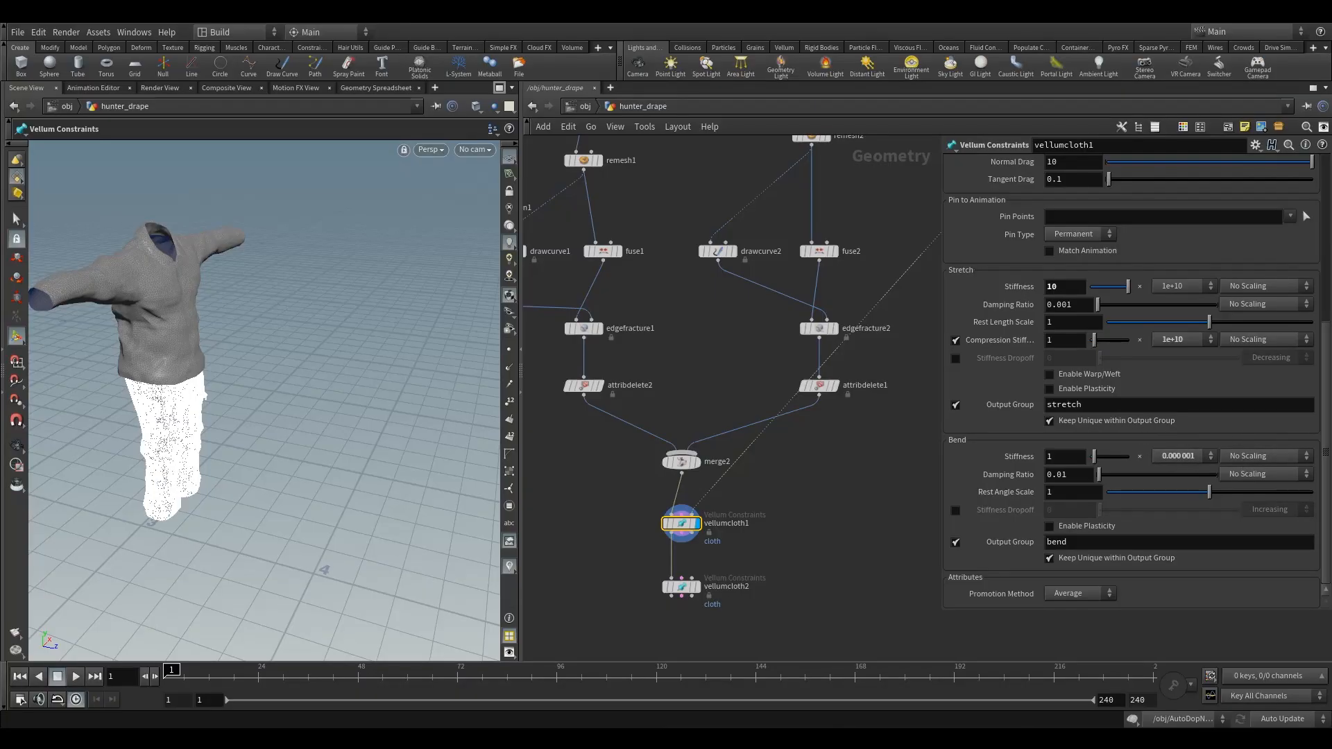
- Rename the vellumcloth1 node to vellumcloth_bottoms
double_click(726, 523)
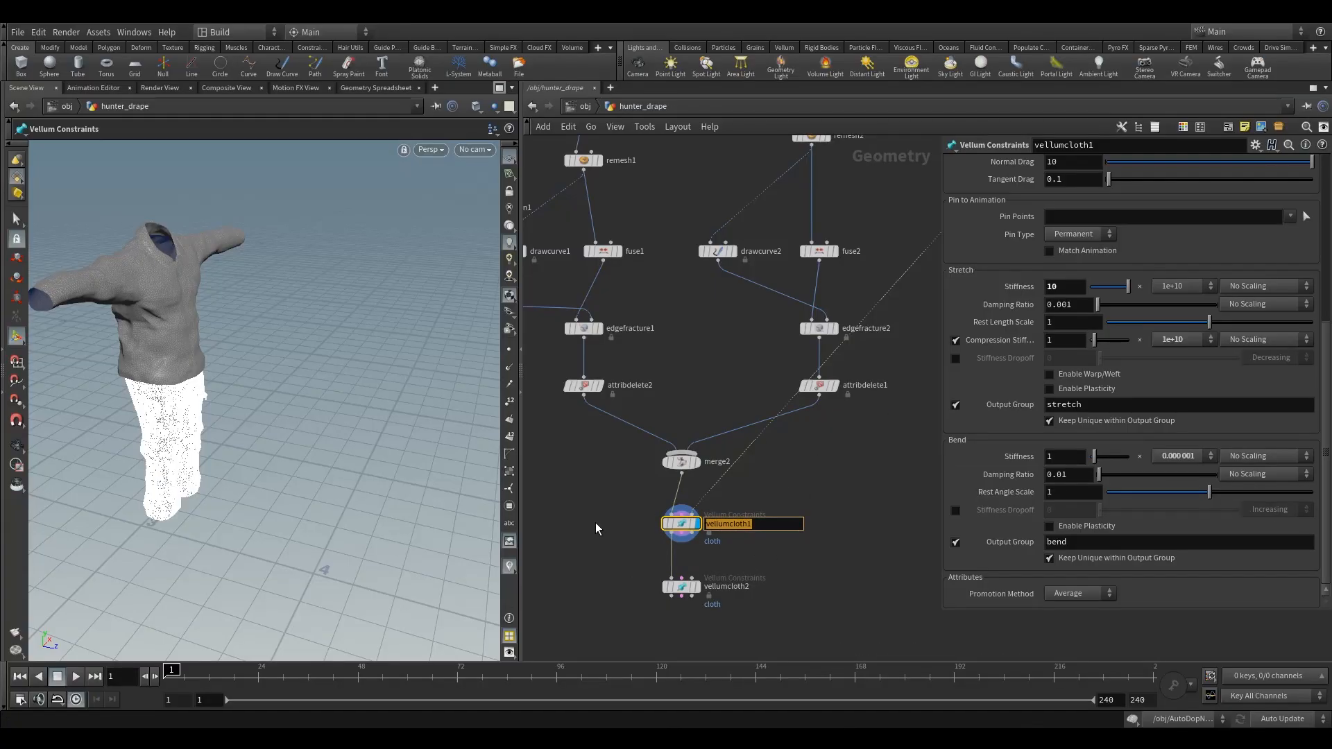
key("Home")
key("Delete")
type("v")
key("End")
key("Return")
- Connect the constraint and collision geometry outputs of vellumcloth_bottoms to the matching inputs of vellumcloth2
left_click_drag(1325, 370, 1323, 340)
middle_click_drag(818, 519, 832, 459)
scroll(680, 487, "up", 3)
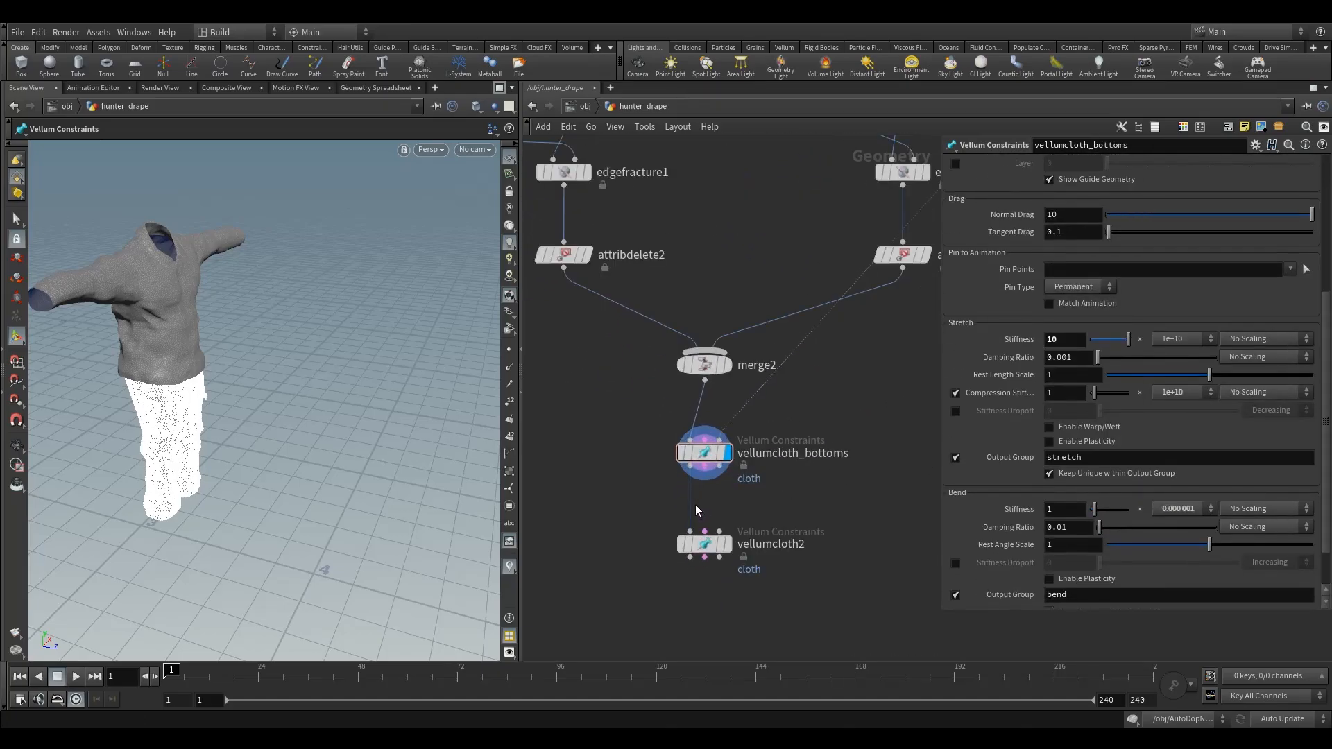
left_click_drag(704, 472, 704, 530)
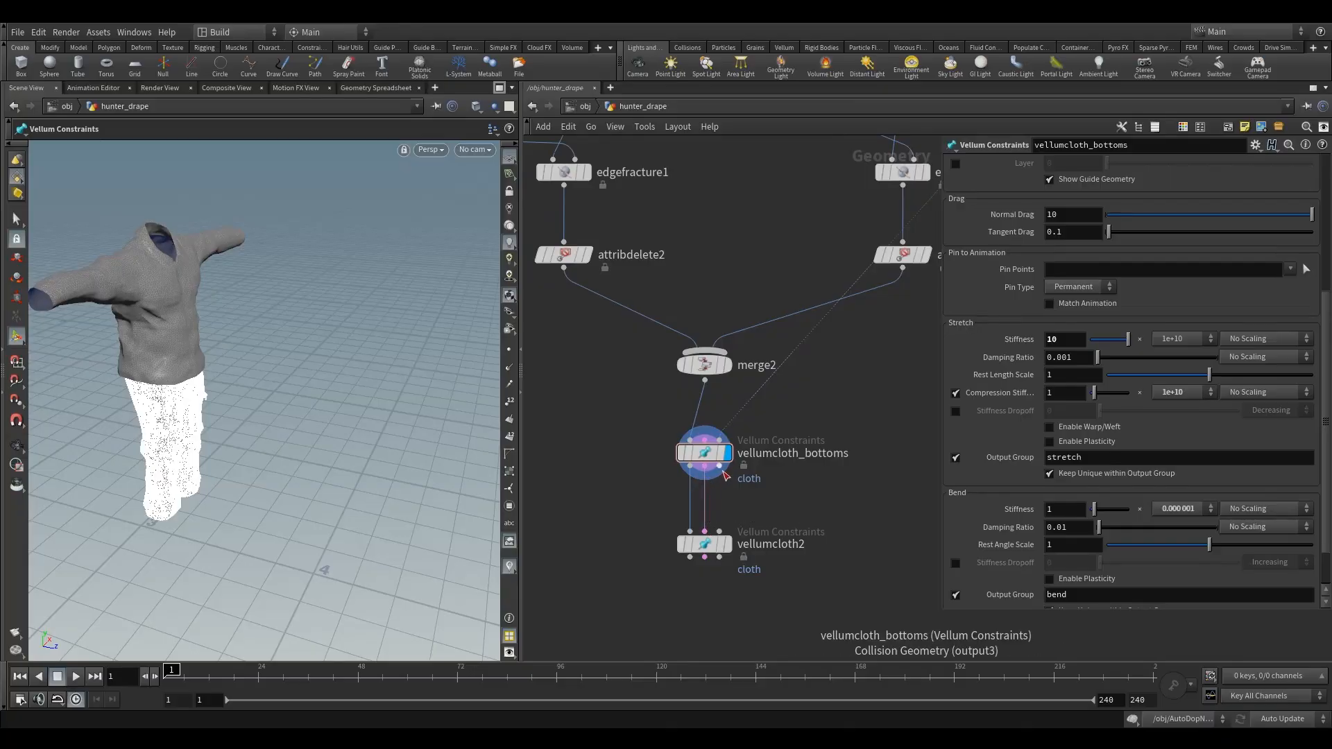
left_click_drag(720, 475, 719, 532)
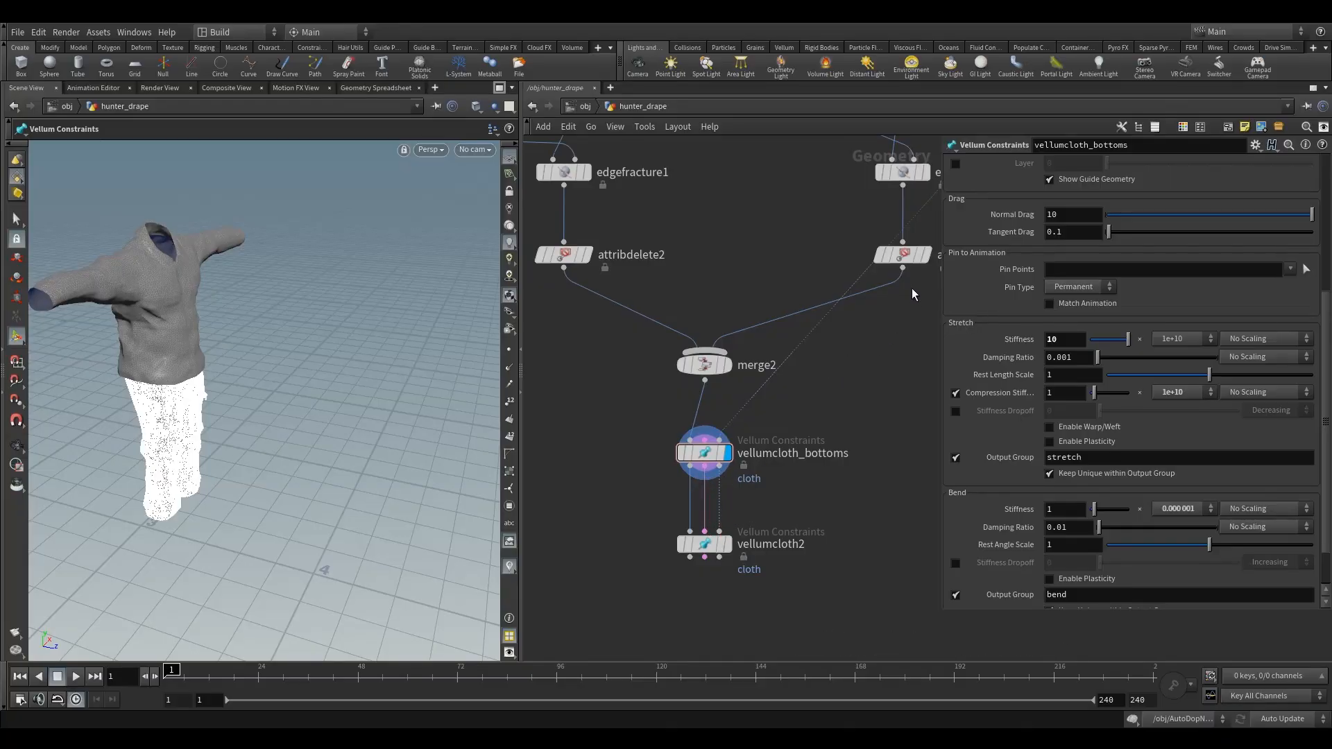
left_click(706, 452)
- Turn on the display of vellumcloth2 and compare its cloth region with that of vellumcloth_bottoms
left_click_drag(667, 535, 732, 655)
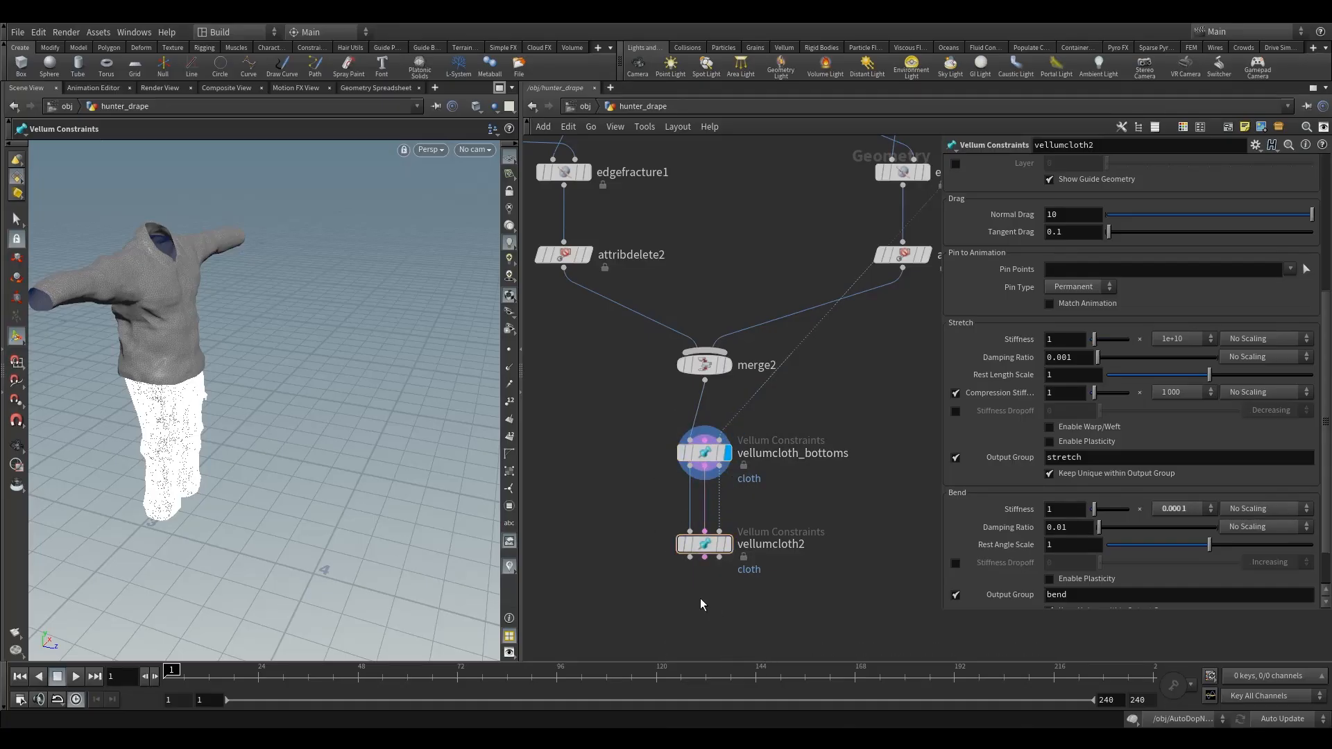
middle_click_drag(701, 598, 675, 561)
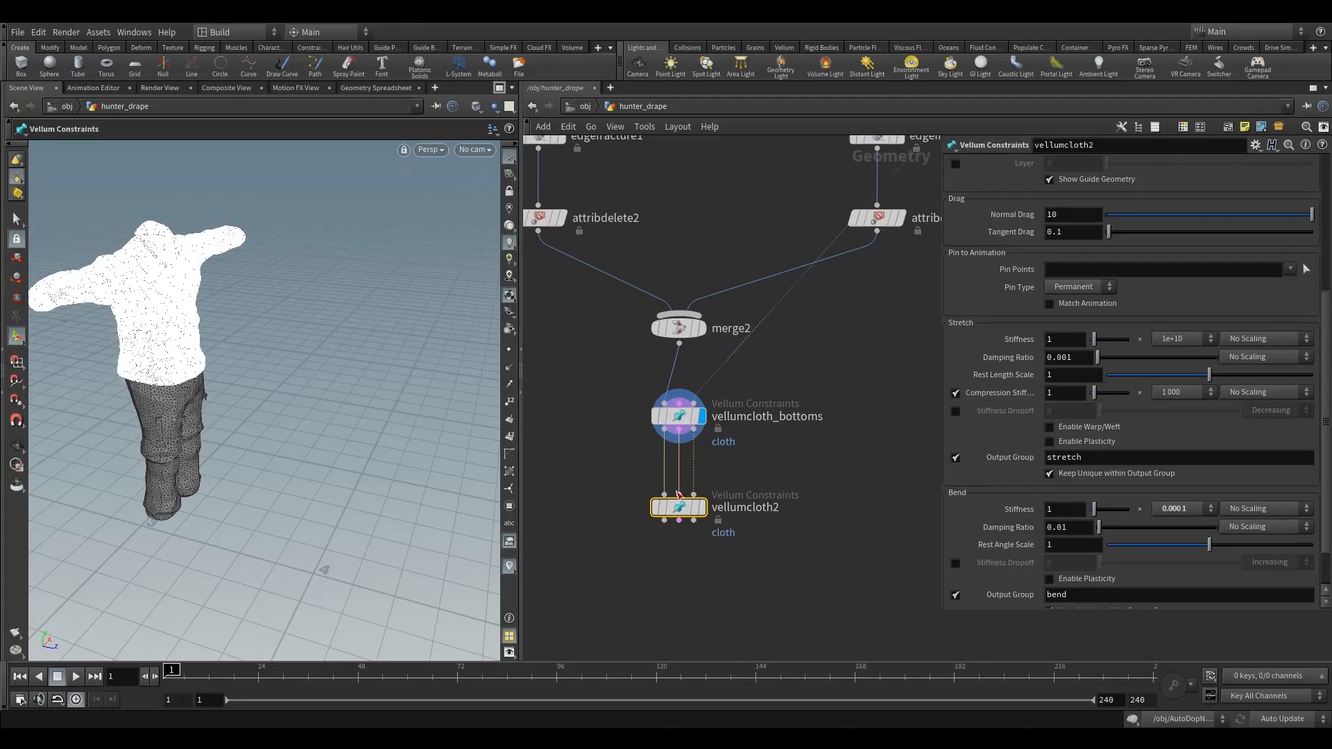
mouse_move(679, 514)
left_click(709, 477)
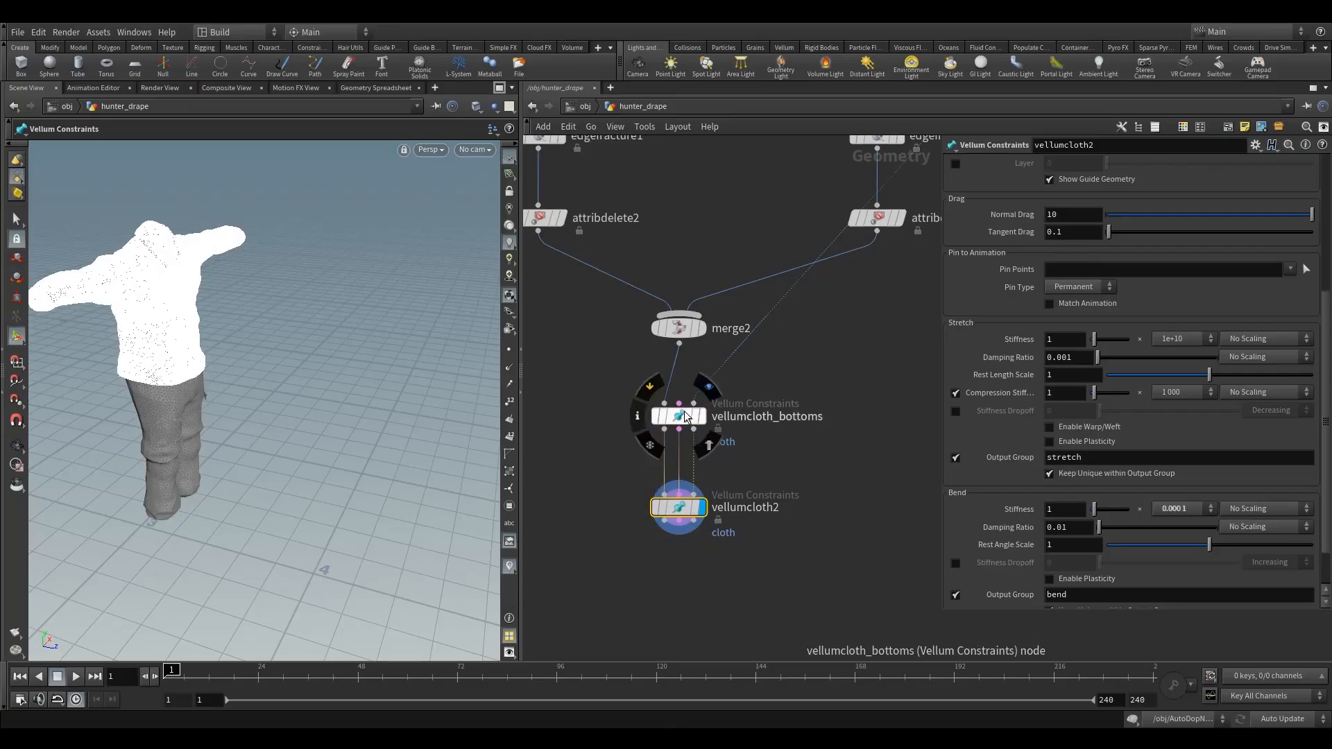
left_click_drag(619, 391, 742, 469)
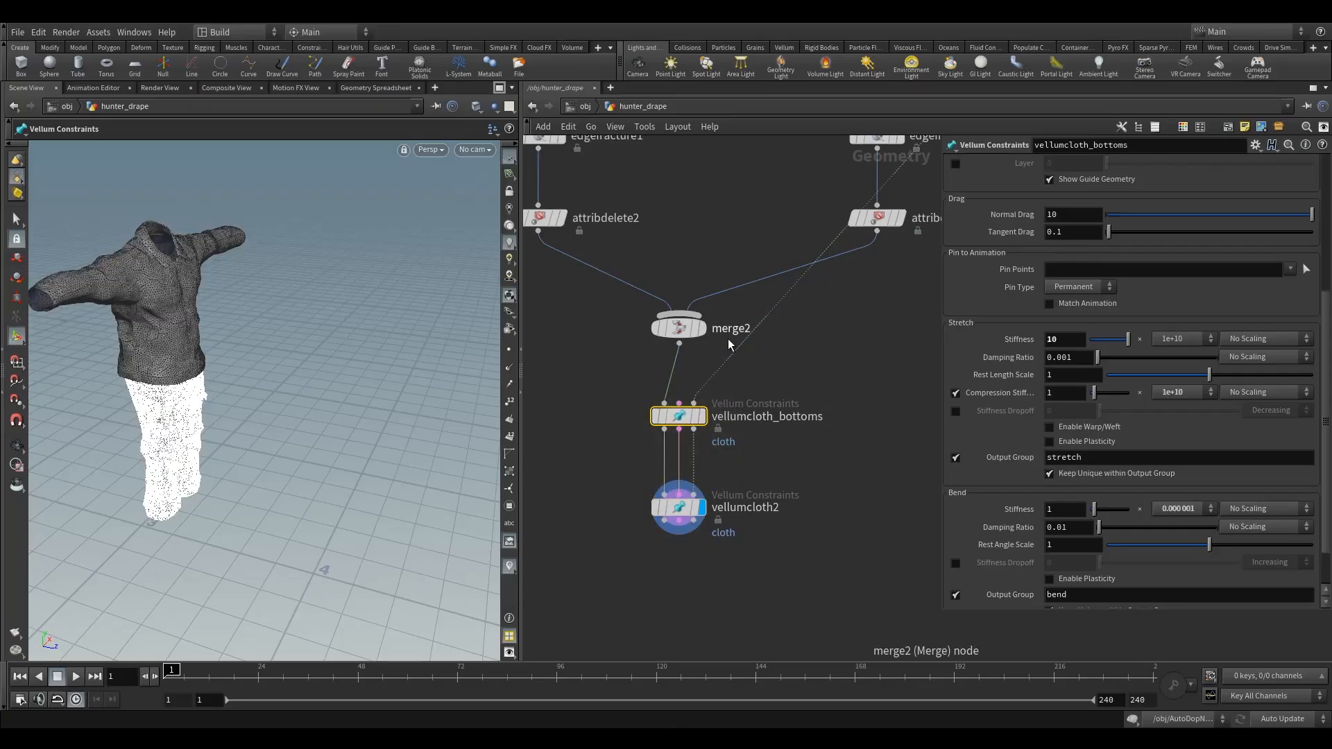
left_click(724, 368)
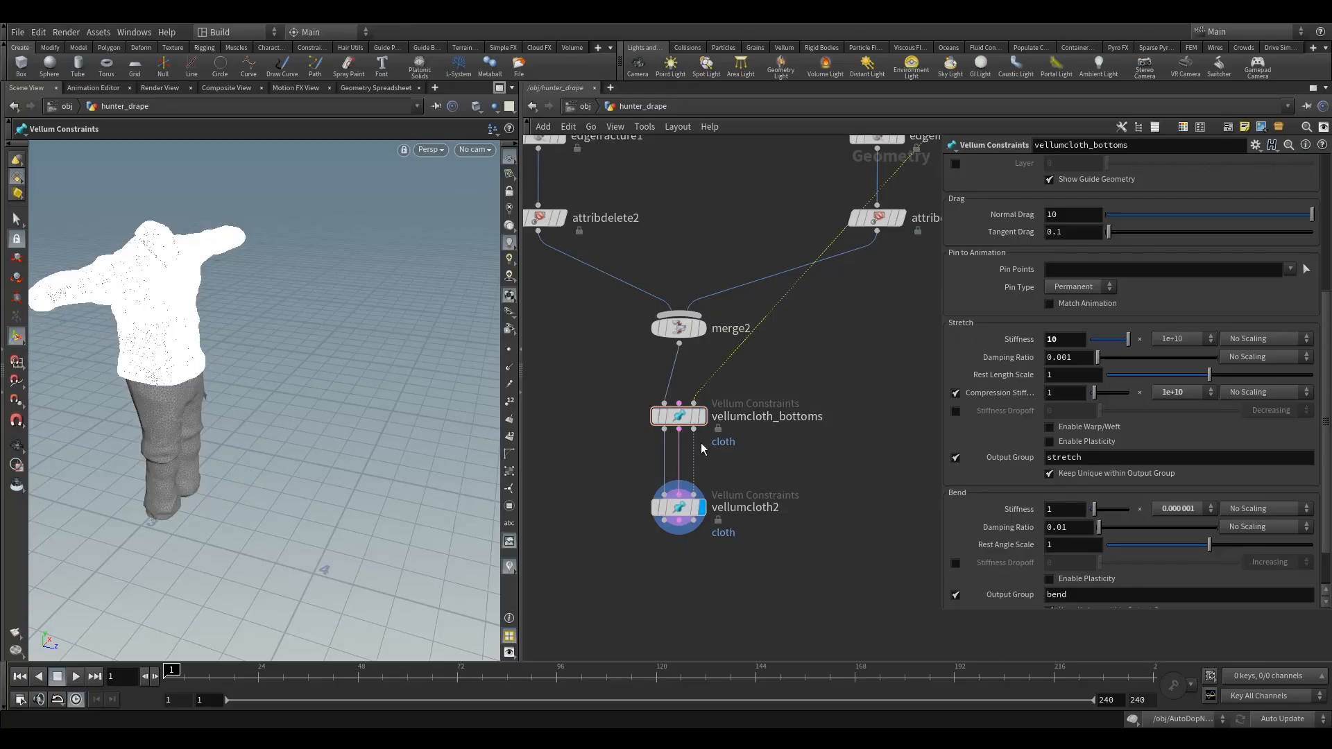
- Move vellumcloth2 and vellumcloth_bottoms farther apart to make room for a node between them
mouse_move(683, 510)
left_click_drag(683, 510, 679, 558)
left_click_drag(564, 476, 714, 512)
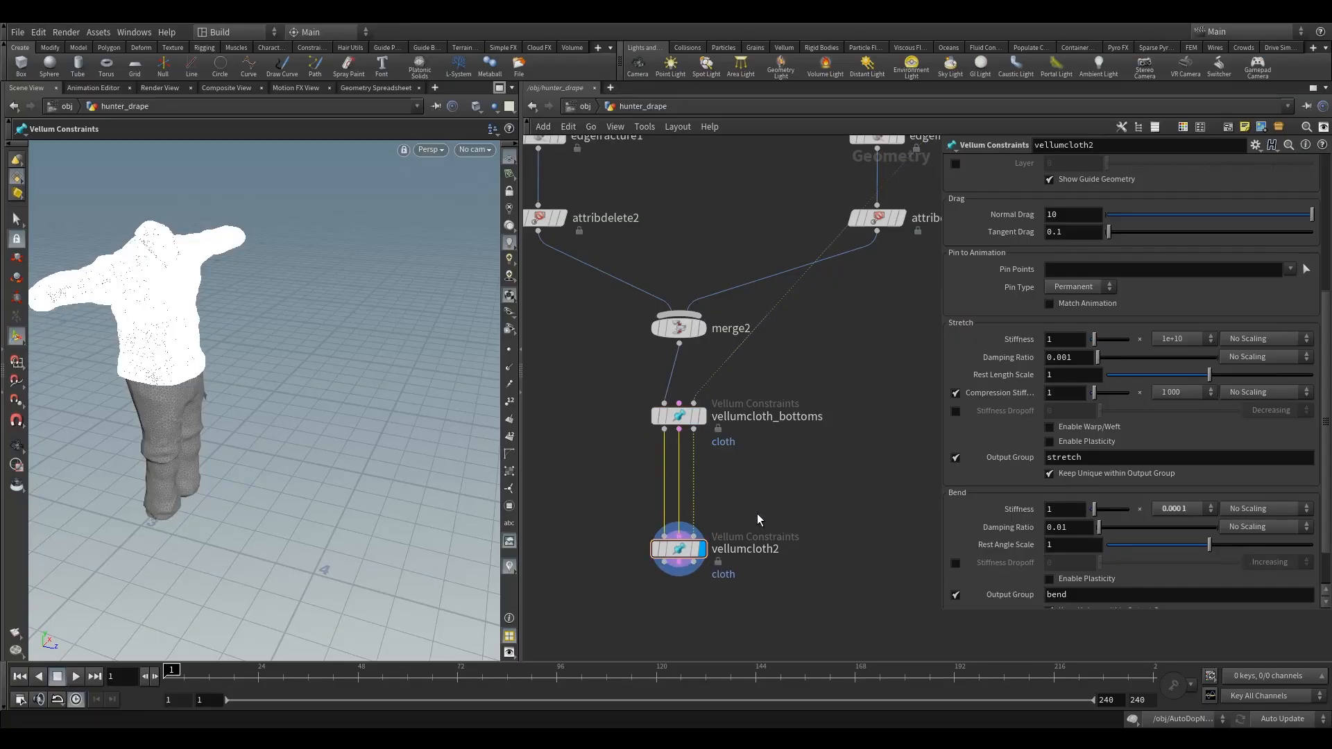
mouse_move(678, 423)
left_click_drag(676, 419, 676, 401)
left_click_drag(619, 447, 760, 502)
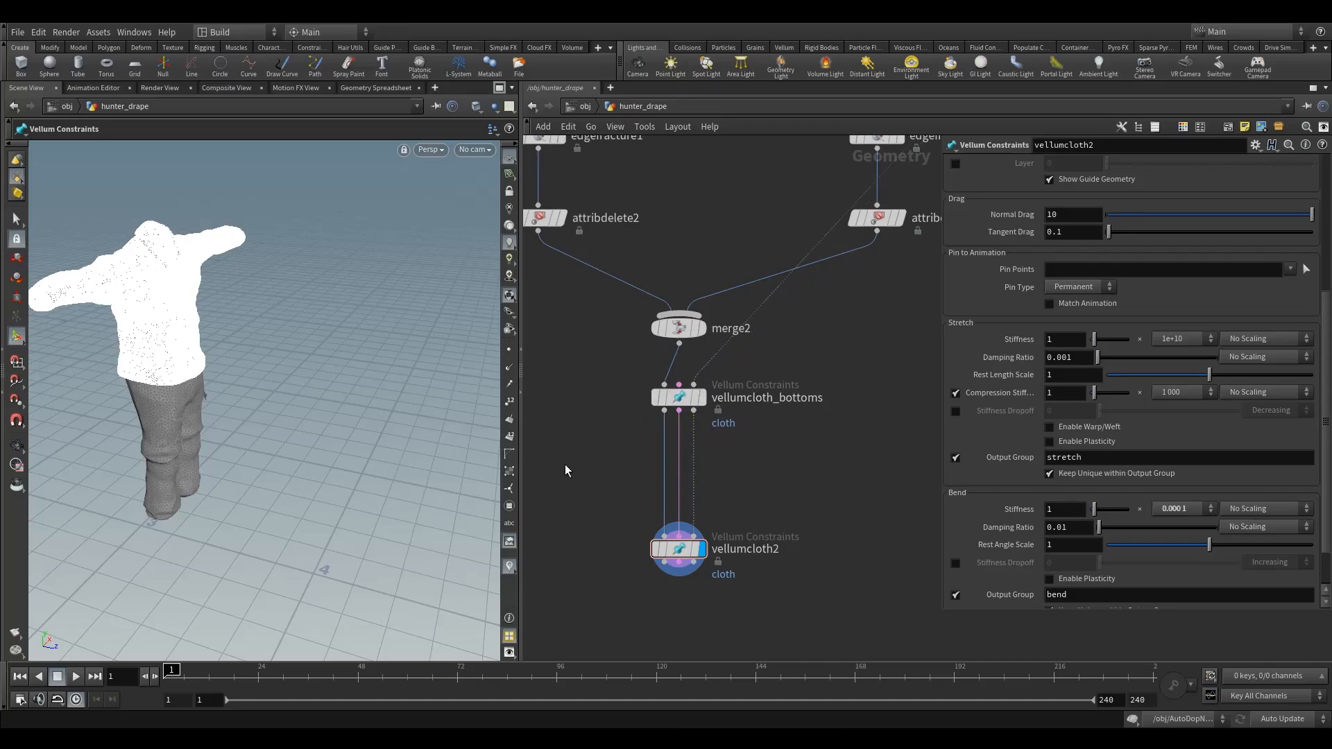
- Insert an Attribute Wrangle into the constraint wire between vellumcloth_bottoms and vellumcloth2, and display it
key("Tab")
type("aw")
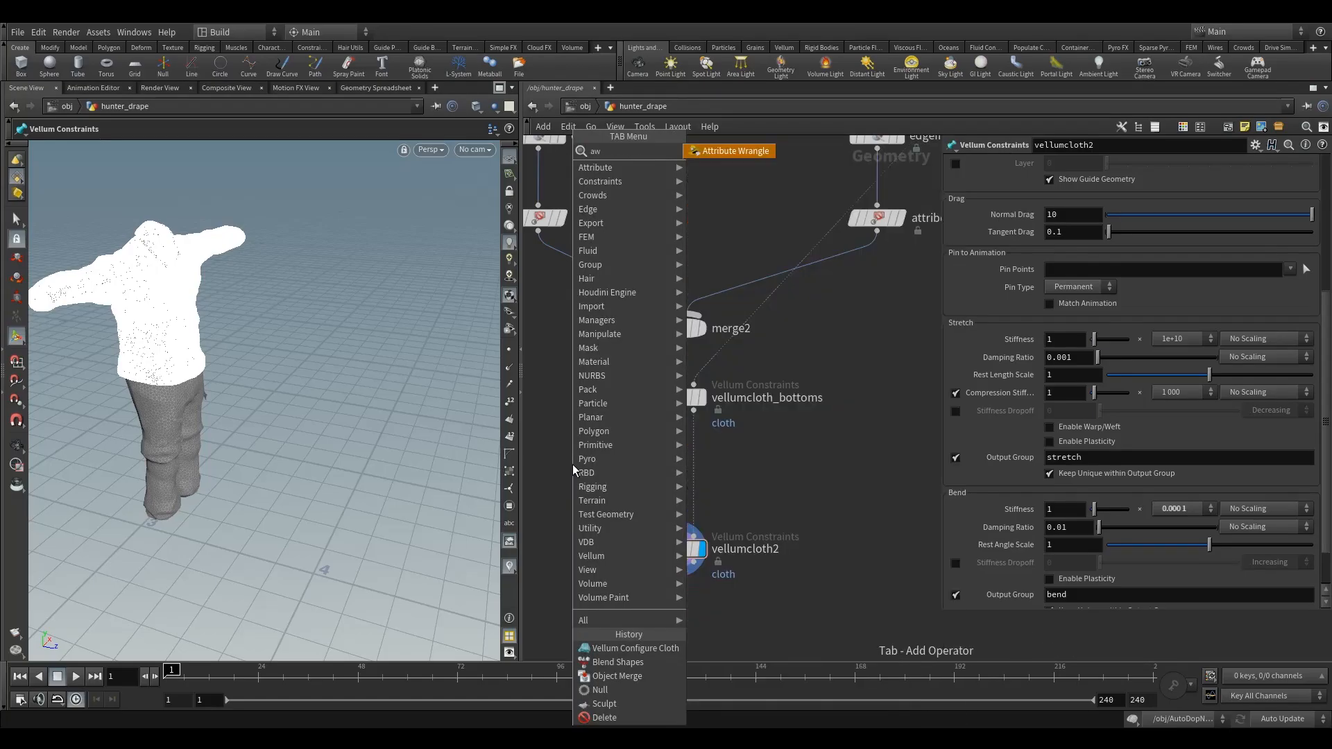
left_click(731, 154)
left_click(596, 486)
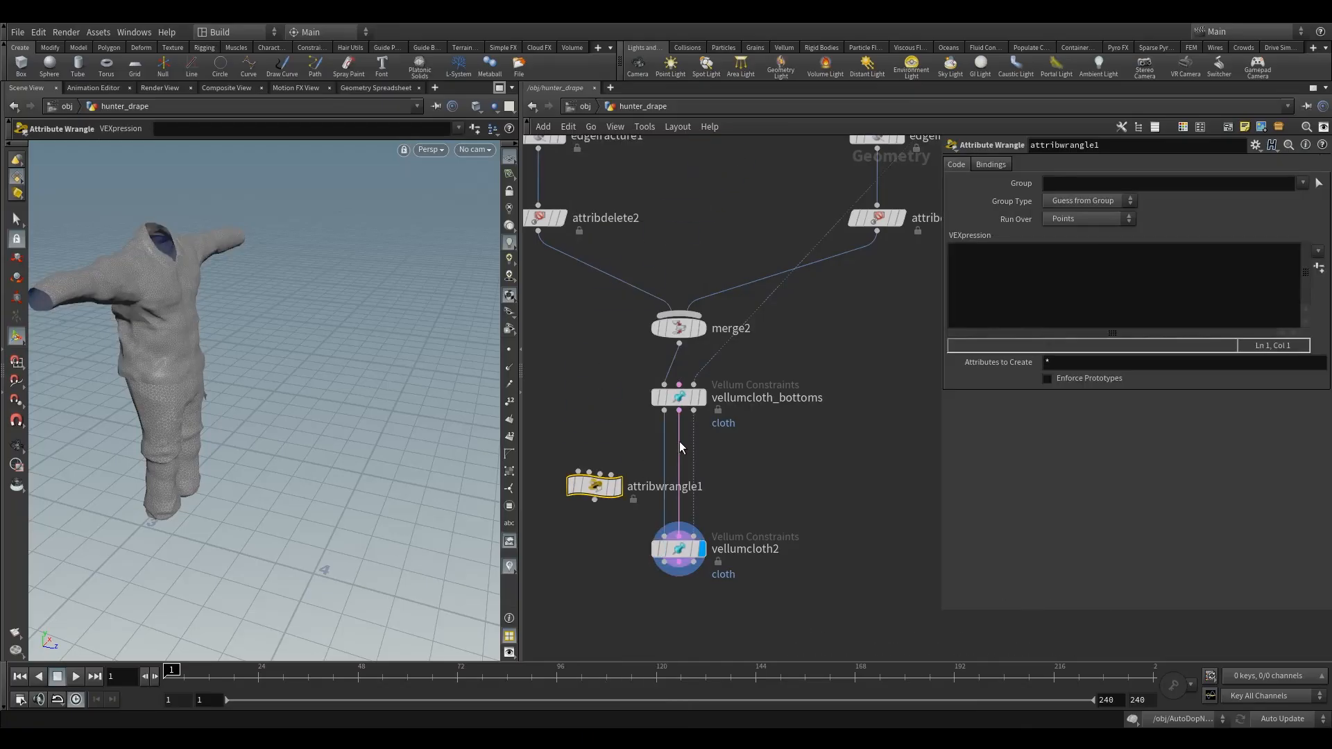
left_click_drag(679, 410, 678, 536)
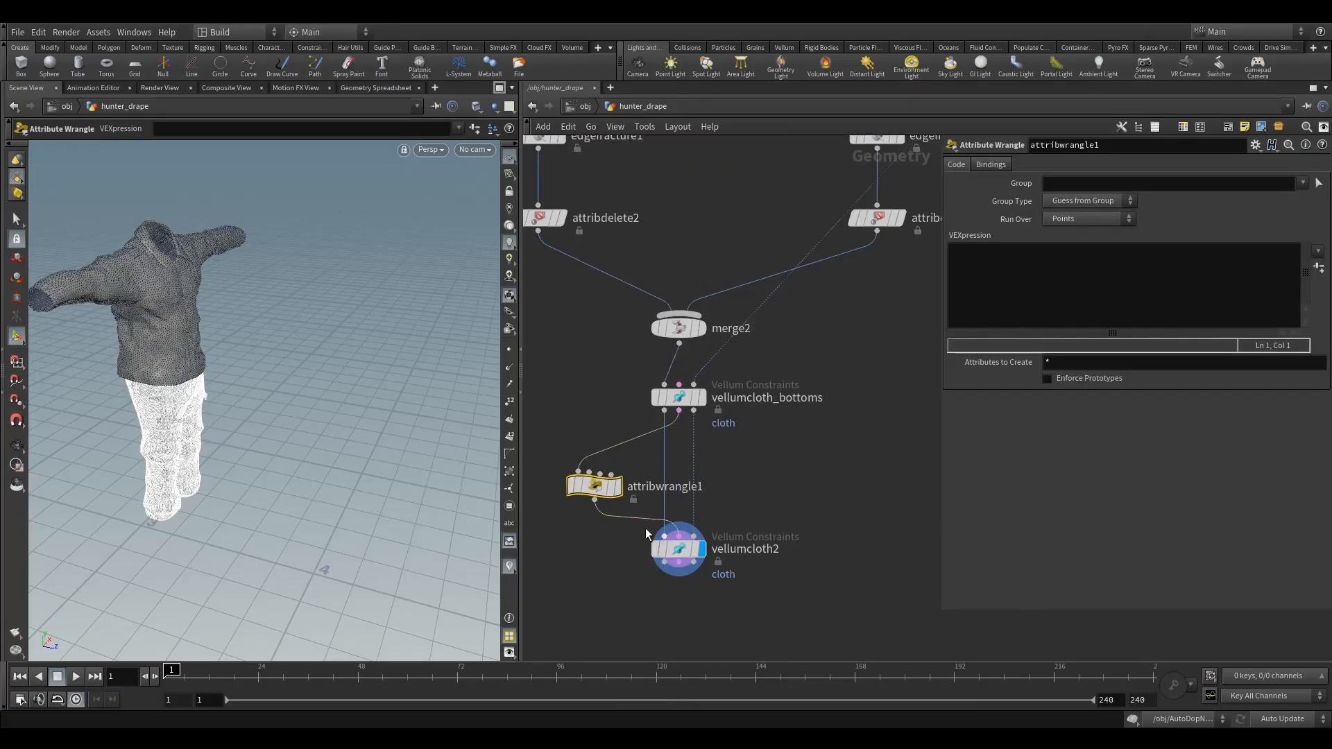
left_click_drag(597, 487, 605, 481)
left_click(626, 479)
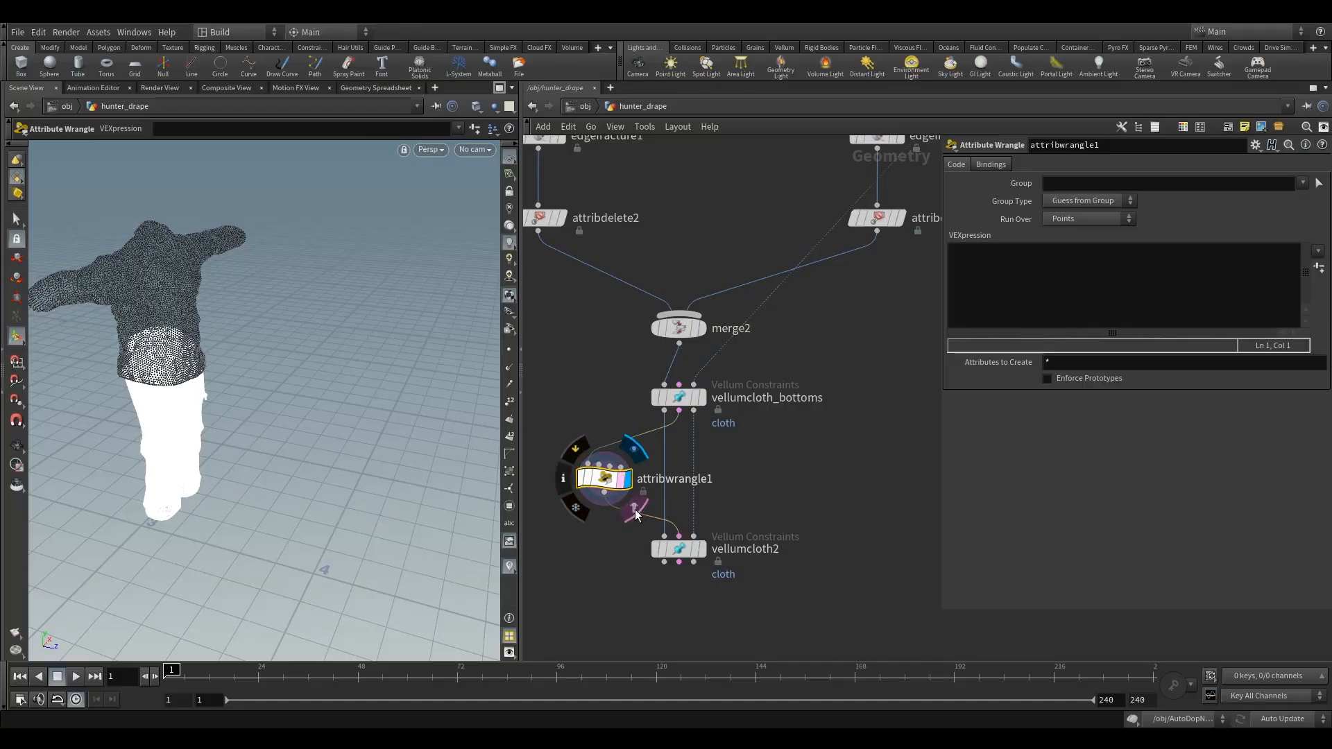
- Examine the constraint geometry around the waist, where the trousers and the shirt overlap
left_click_drag(452, 479, 183, 428, "alt")
right_click_drag(183, 428, 358, 408, "alt")
left_click_drag(358, 408, 305, 441, "alt")
right_click_drag(305, 441, 308, 283, "alt")
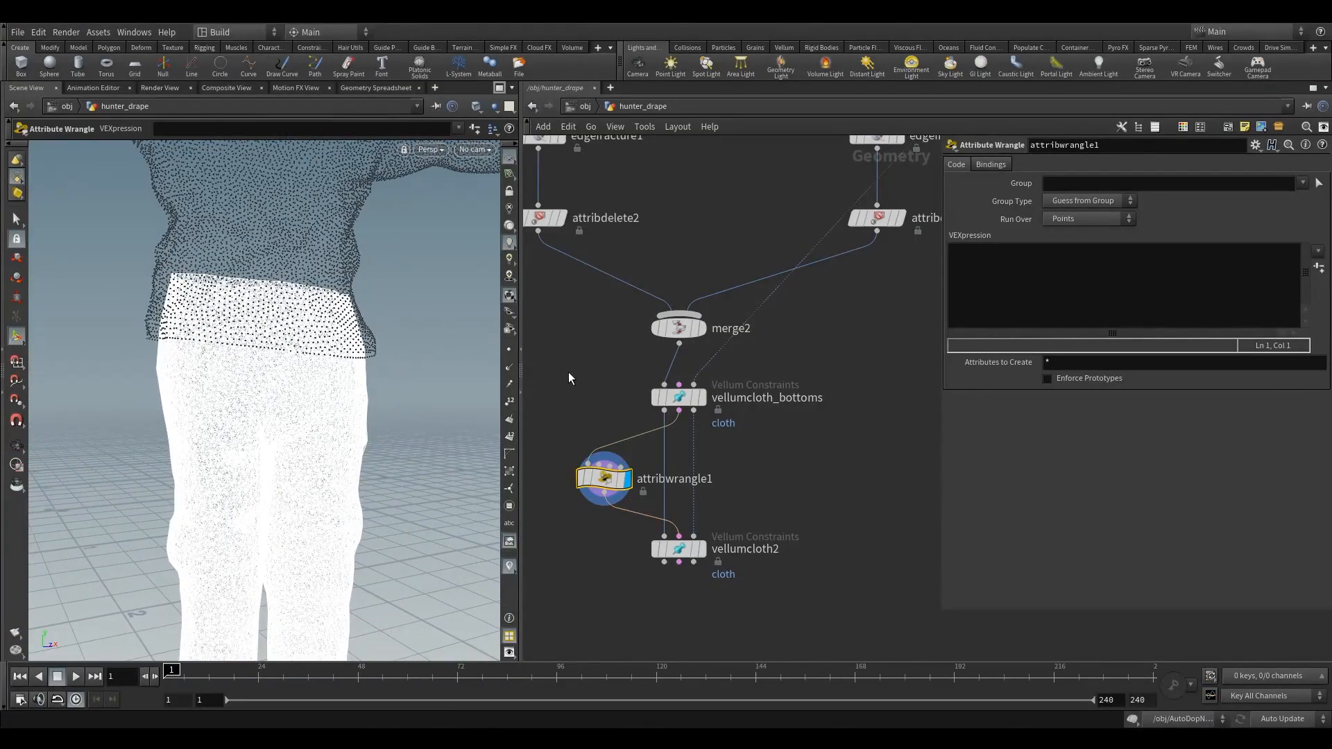
middle_click_drag(586, 390, 635, 485)
mouse_move(635, 486)
right_mouse_down()
mouse_move(532, 511)
mouse_move(616, 501)
right_mouse_up()
left_click_drag(229, 297, 288, 261, "alt")
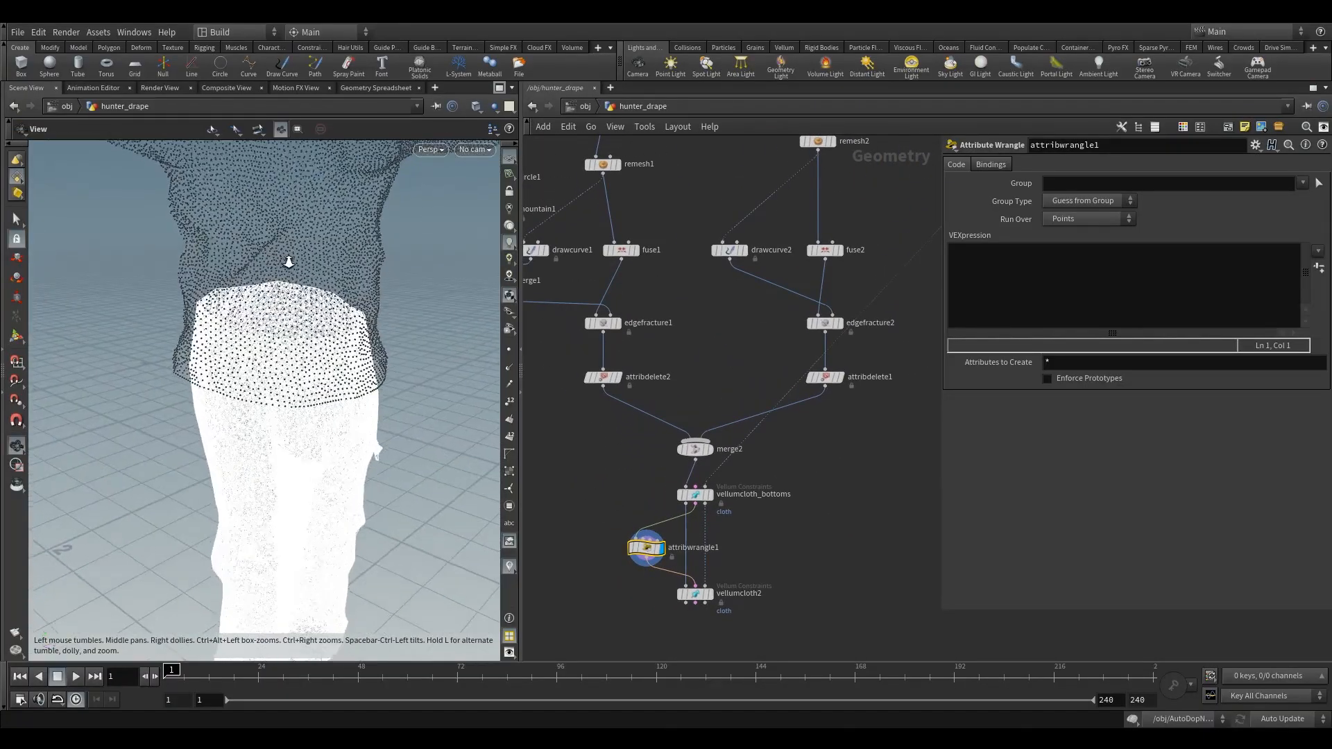
right_click_drag(288, 262, 315, 303, "alt")
left_click_drag(315, 303, 333, 425, "alt")
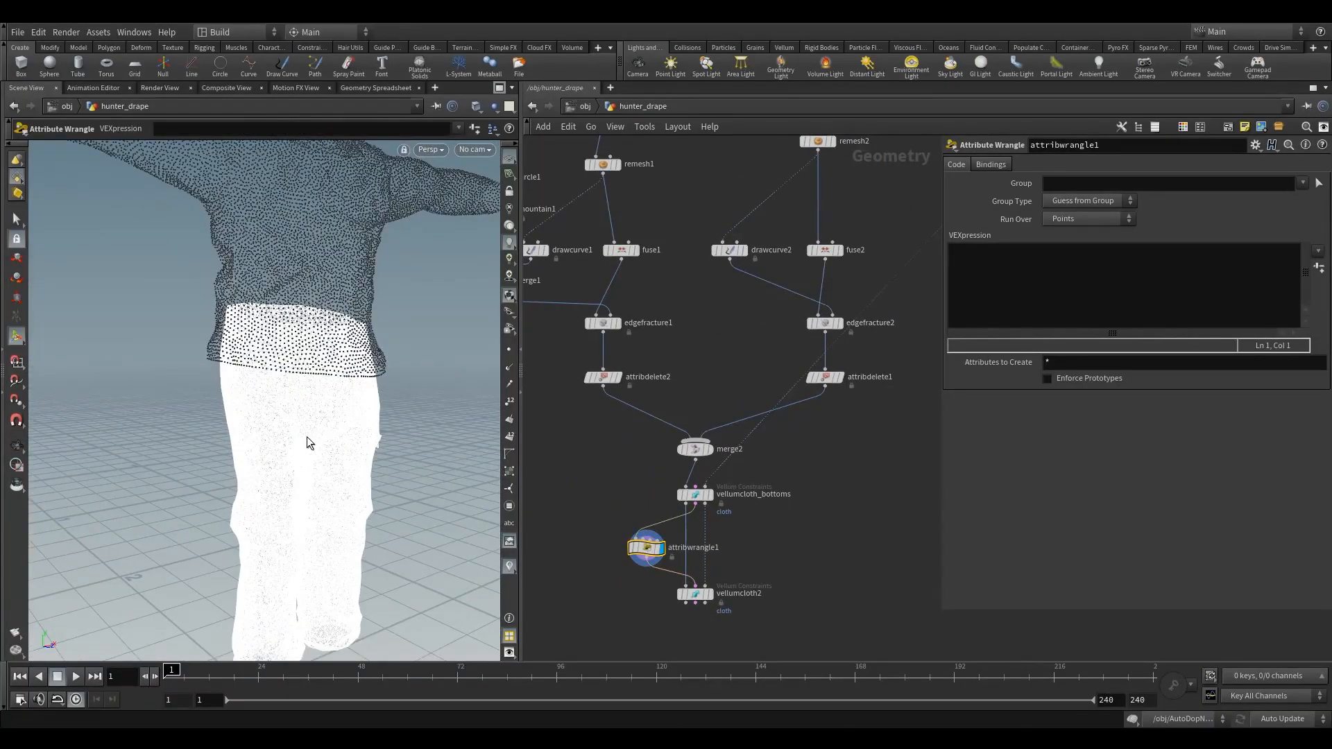
- Set the Attribute Wrangle between the two cloth nodes to run over Primitives
right_click_drag(308, 443, 342, 411, "alt")
right_click_drag(264, 422, 236, 294, "alt")
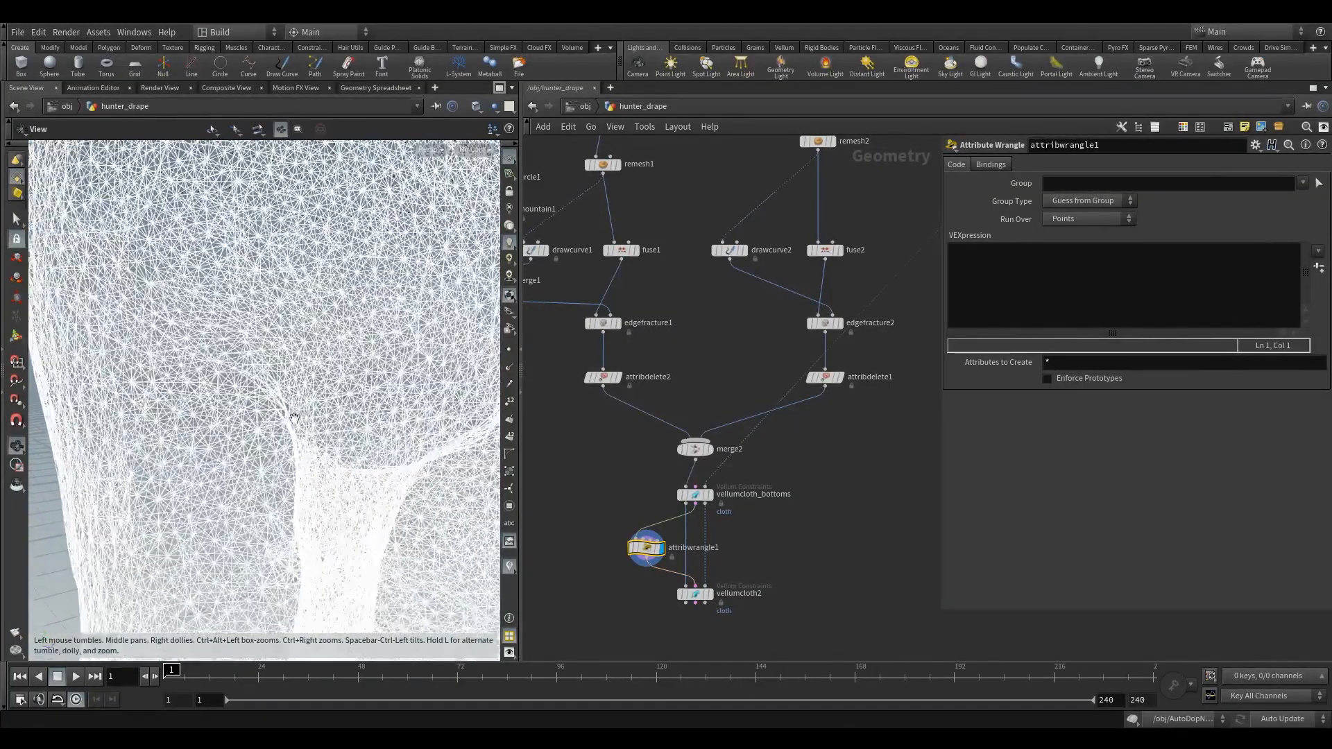
mouse_move(327, 330)
left_mouse_down("alt")
mouse_move(239, 326)
mouse_move(350, 334)
mouse_move(334, 332)
left_mouse_up("alt")
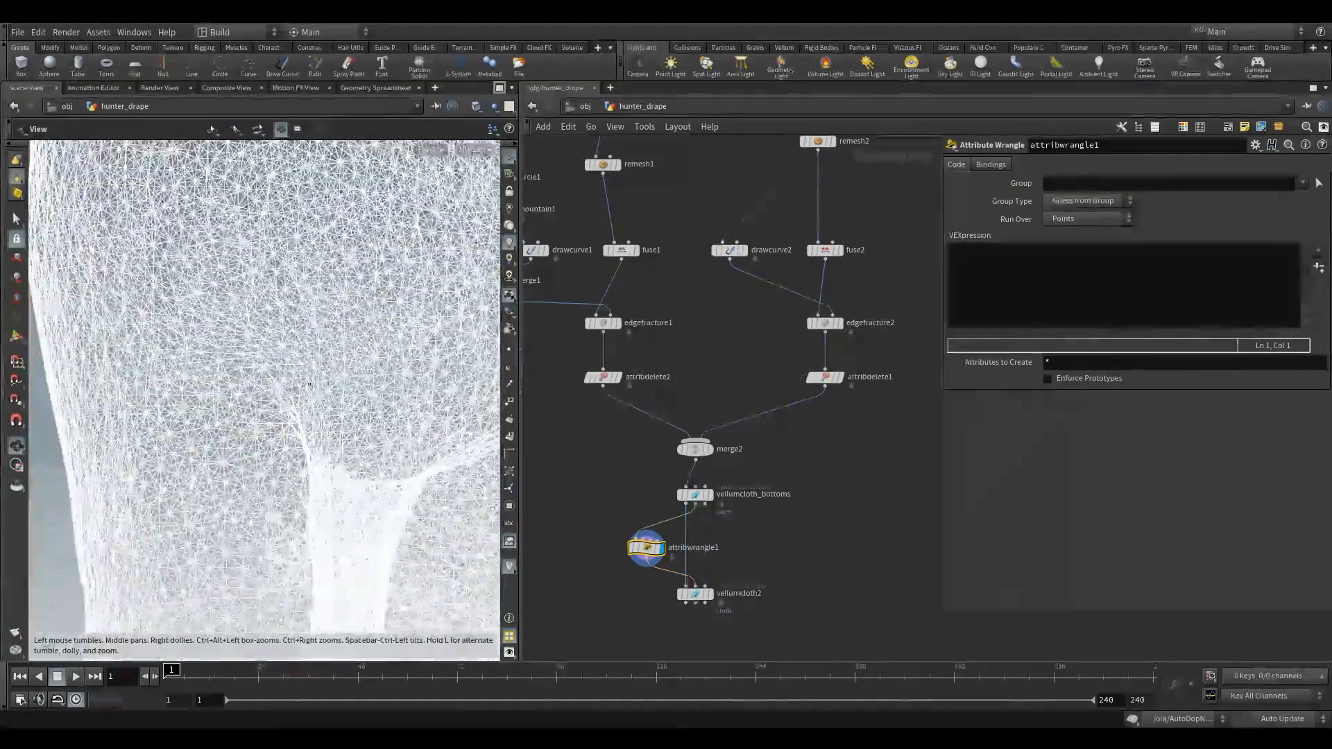
left_click(694, 594, "shift")
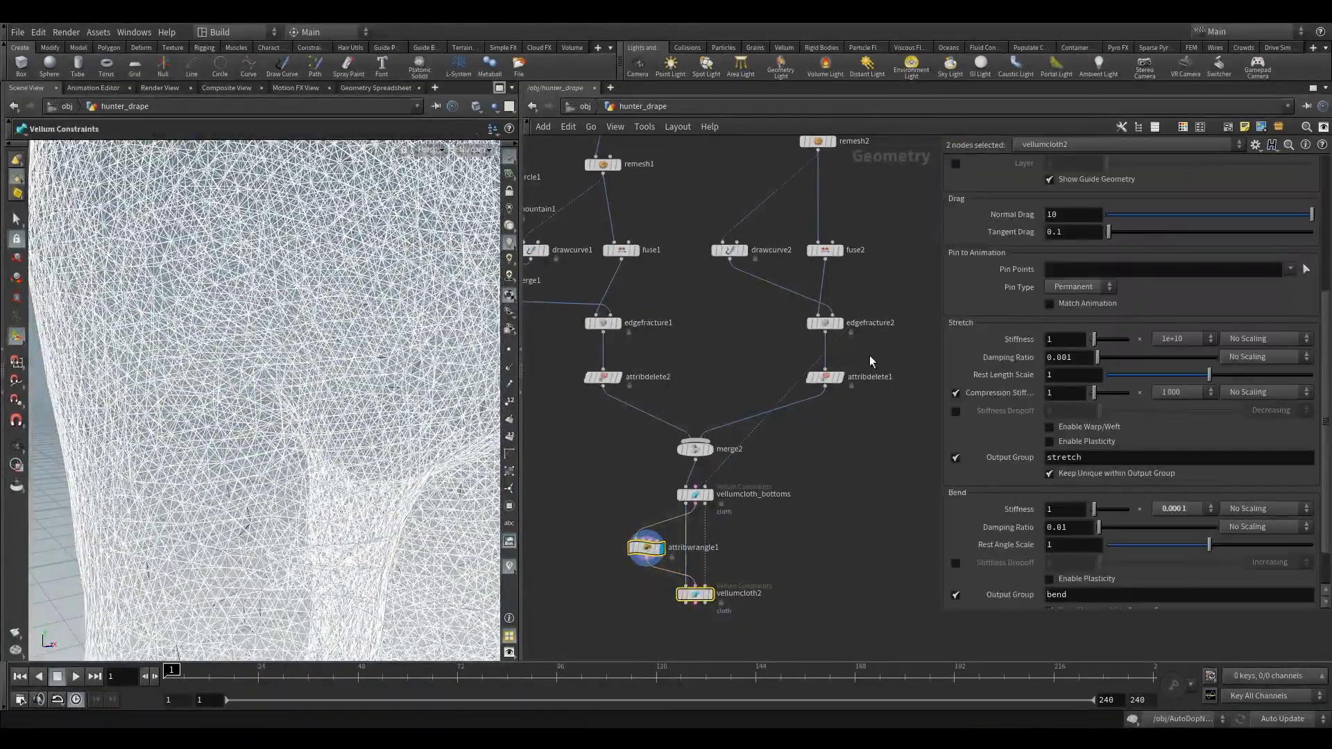
left_click(646, 548)
left_click(1088, 219)
left_click(1061, 257)
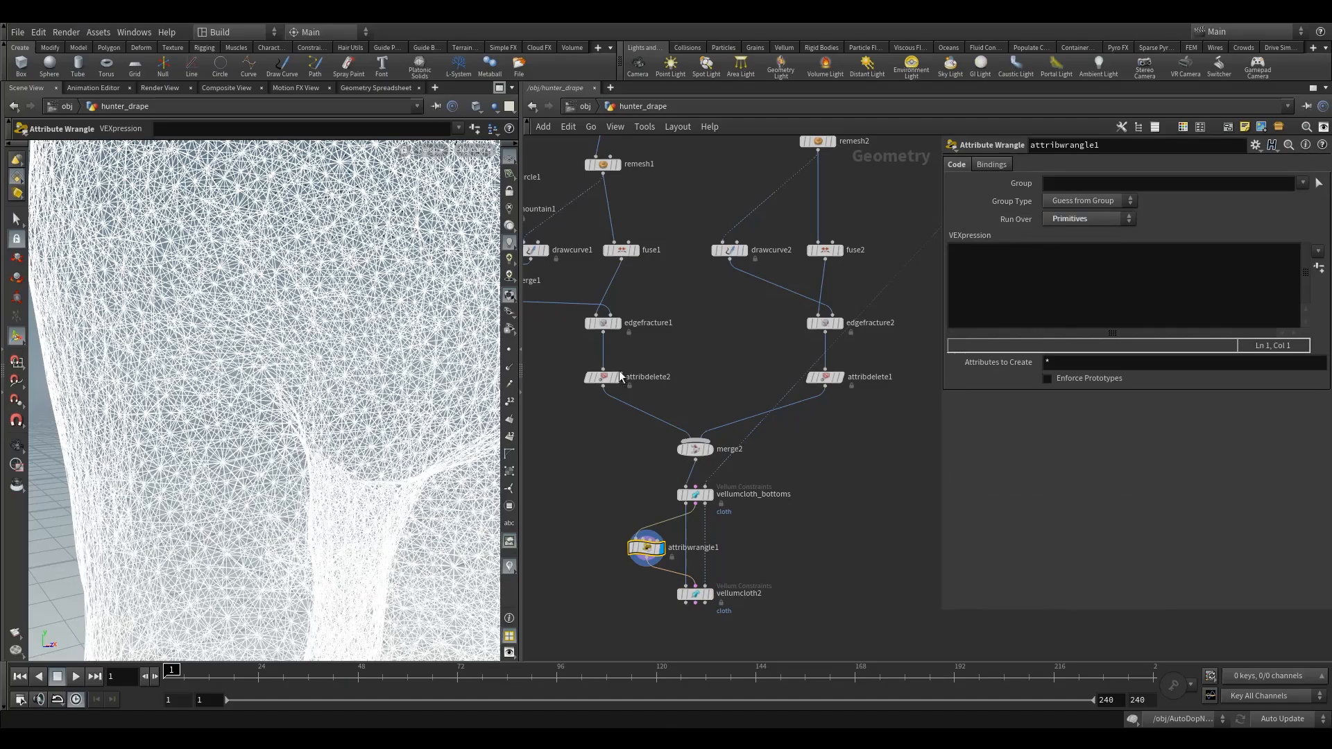
- Inspect the wrangle's constraint primitive attributes and group columns in the geometry spreadsheet
left_click(370, 86)
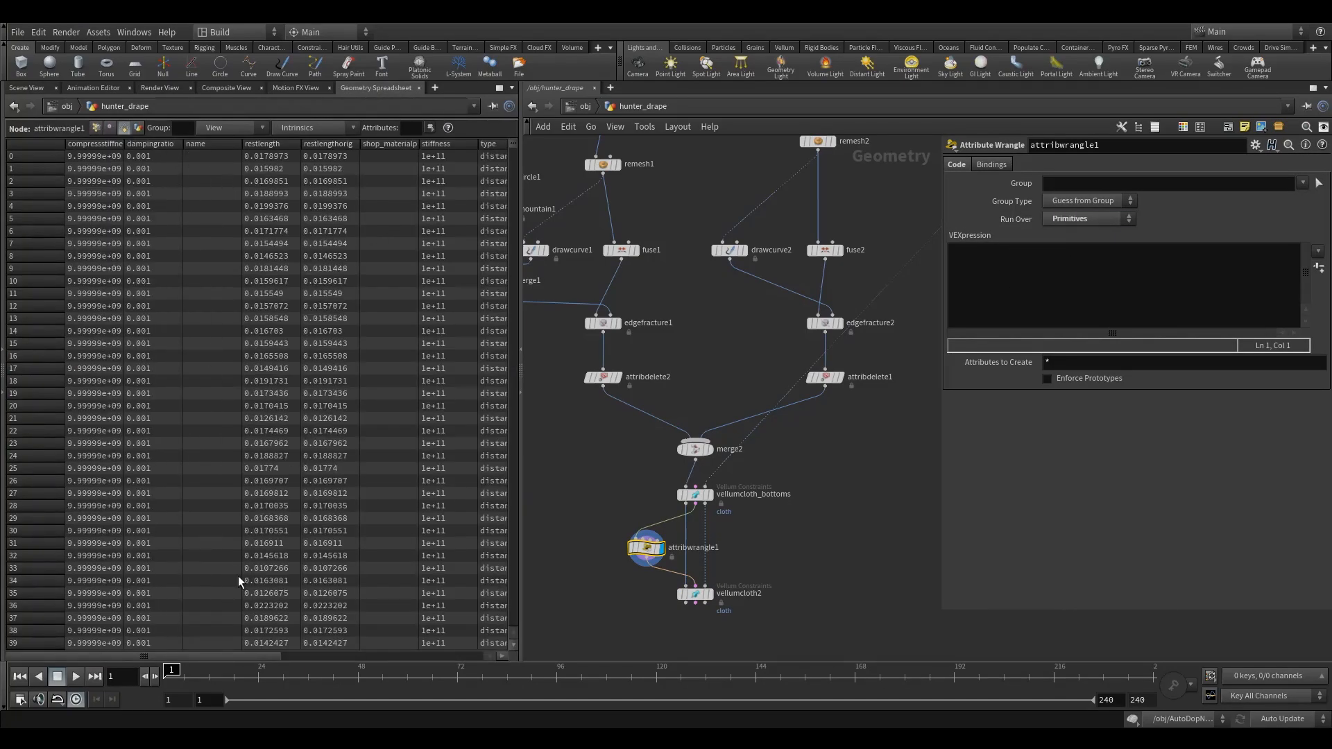
left_click_drag(205, 655, 319, 660)
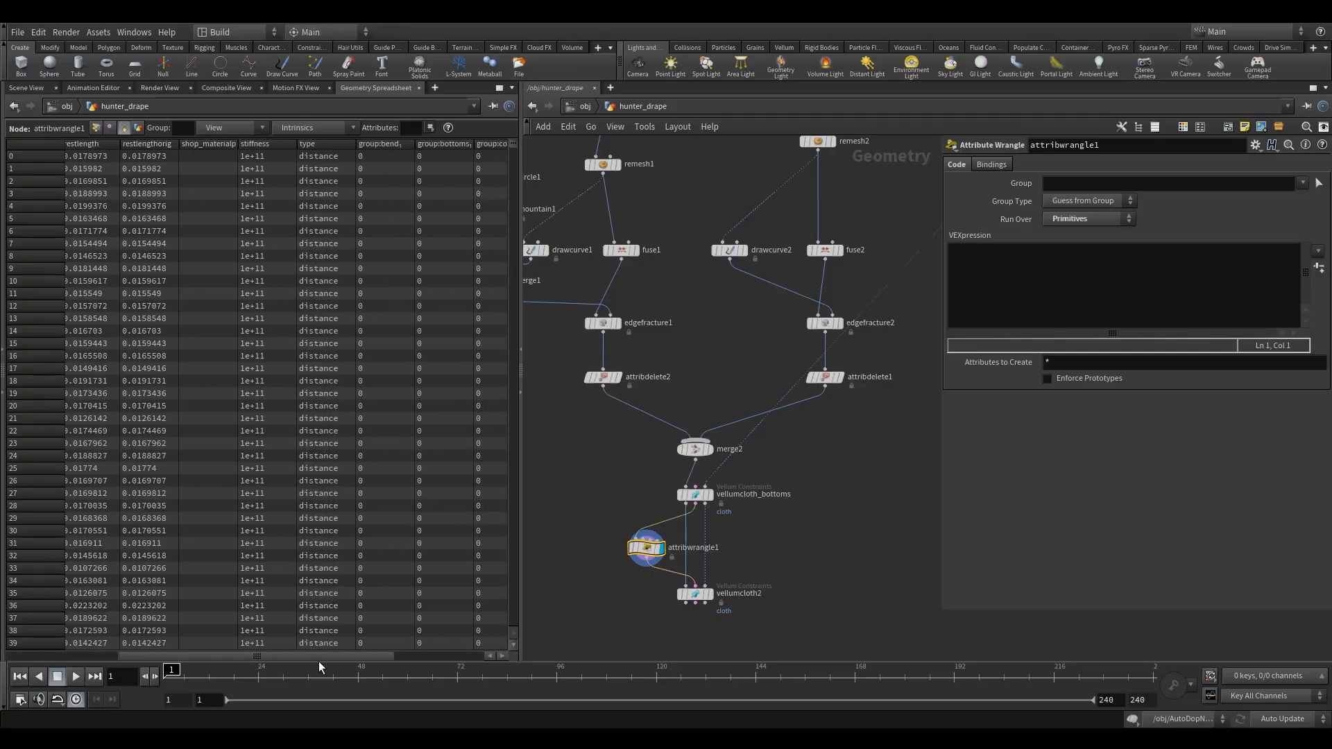
left_click(27, 87)
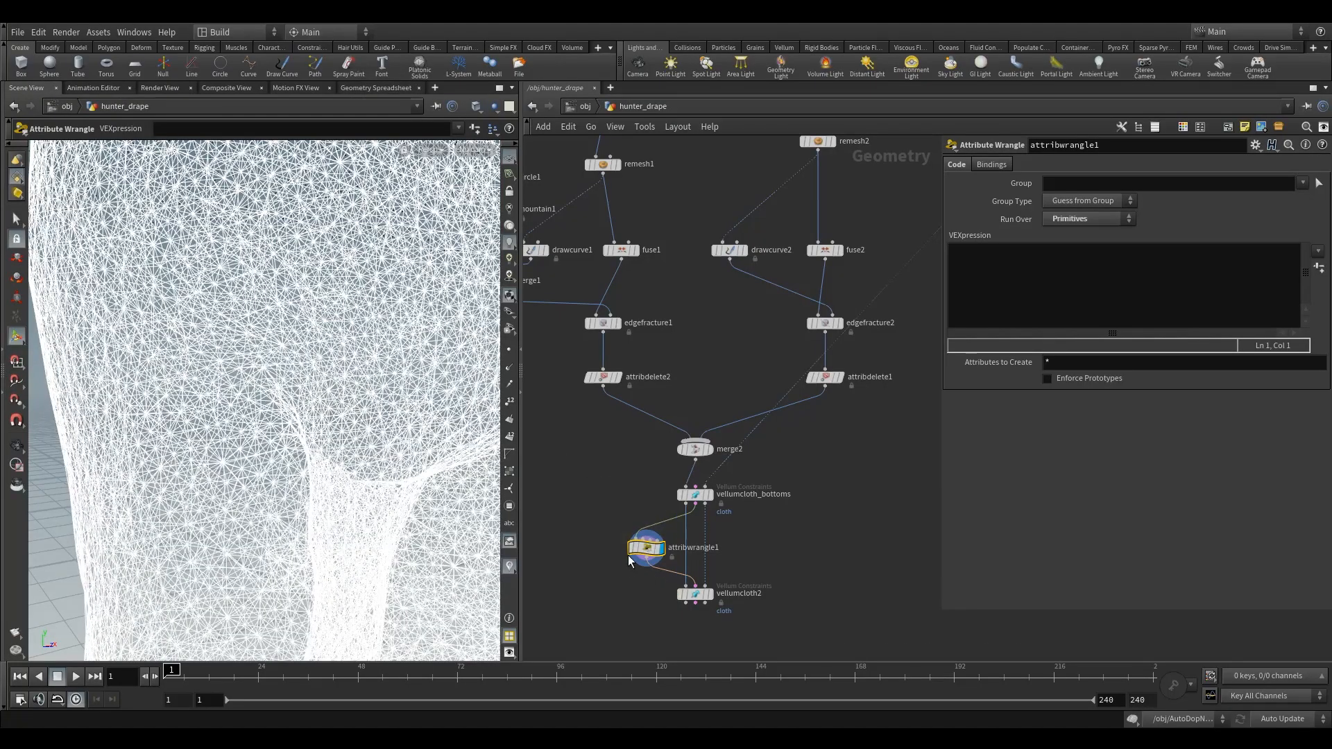
- Delete the Attribute Wrangle, move vellumcloth2 up directly beneath vellumcloth_bottoms and display it
key("Delete")
middle_click_drag(636, 567, 656, 499)
left_click_drag(660, 497, 776, 572)
left_click_drag(714, 521, 715, 468)
left_click(731, 469)
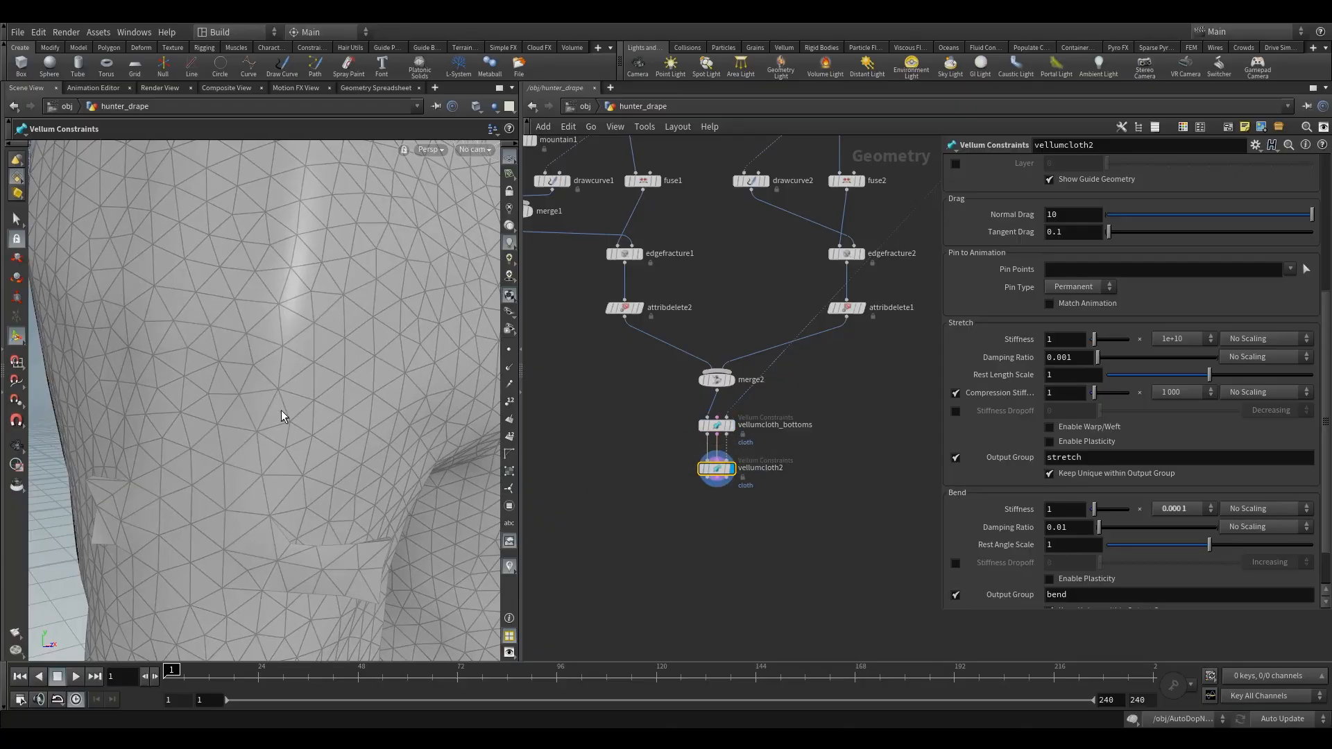
- Restrict the vellumcloth2 constraint to the primitive group top
key("Escape")
right_click_drag(358, 301, 101, 502)
left_click_drag(102, 503, 345, 365)
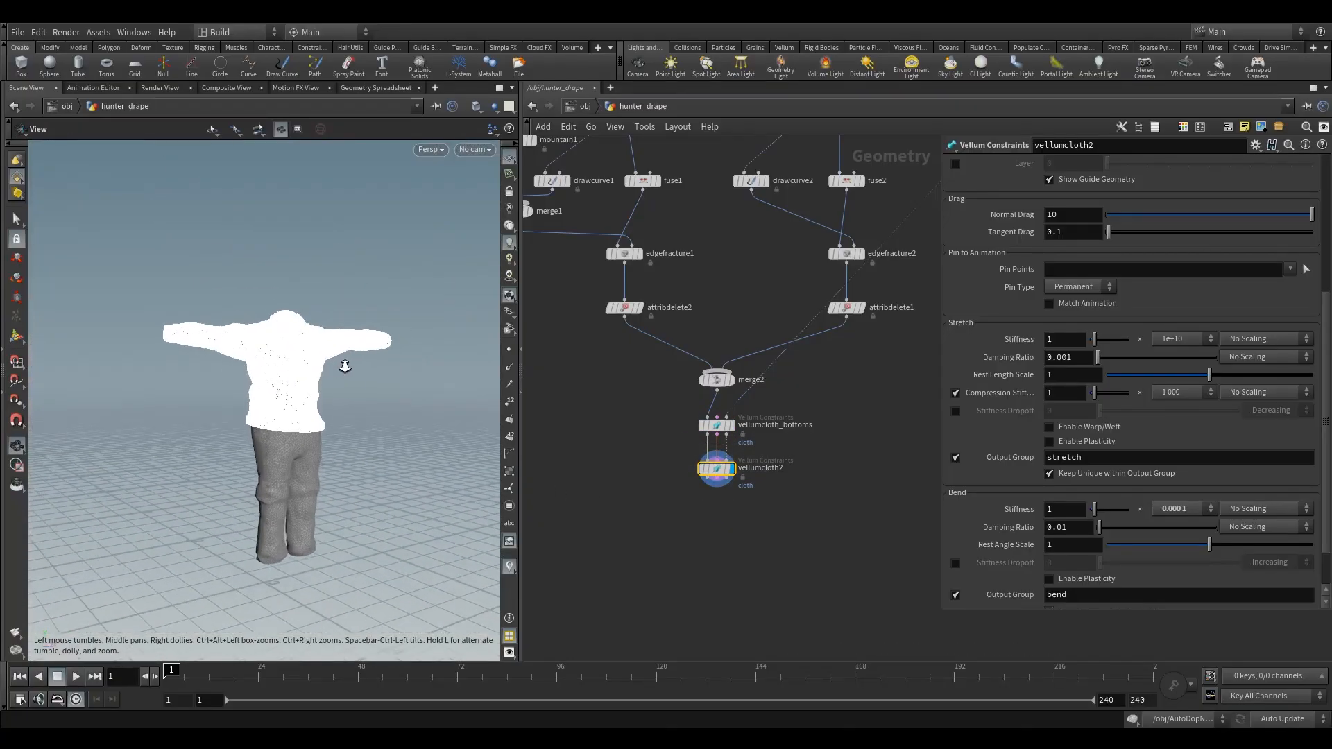
right_click_drag(345, 366, 298, 416)
left_click_drag(299, 416, 282, 416)
right_click_drag(282, 416, 298, 454)
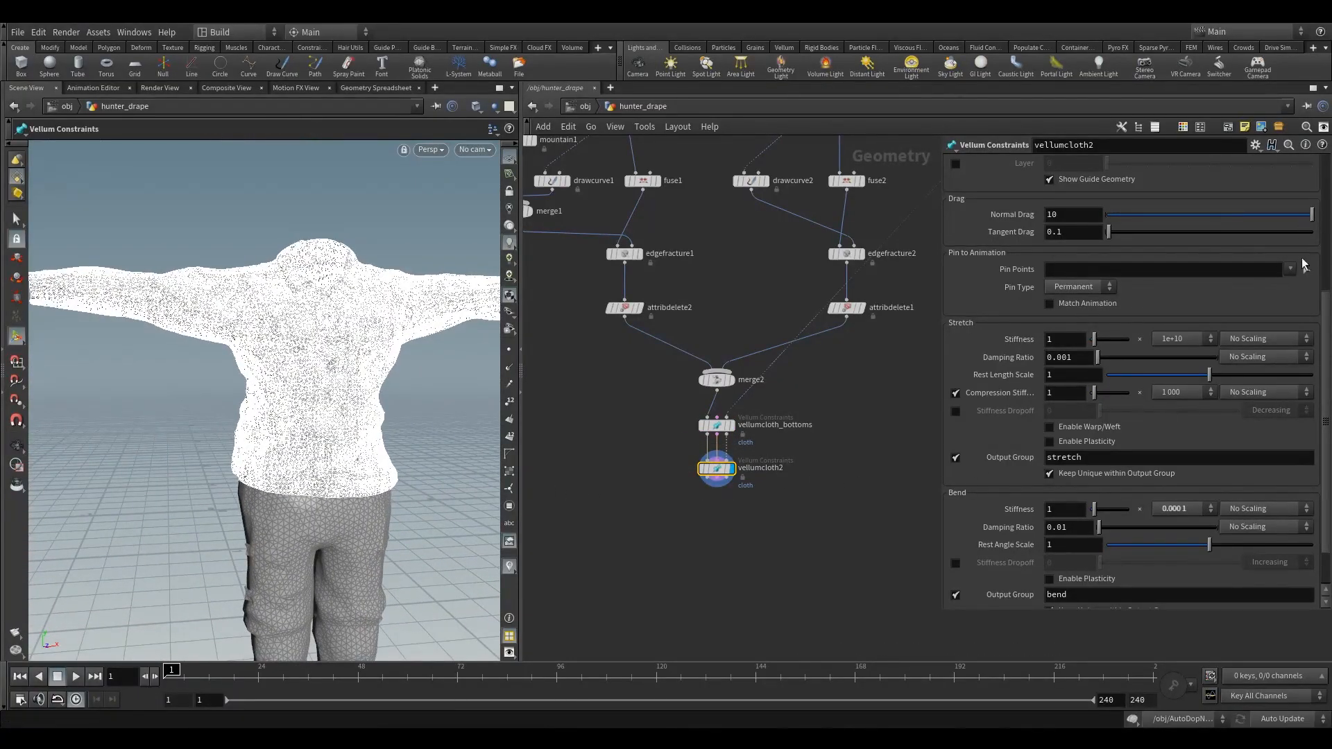
left_click_drag(1326, 318, 1324, 173)
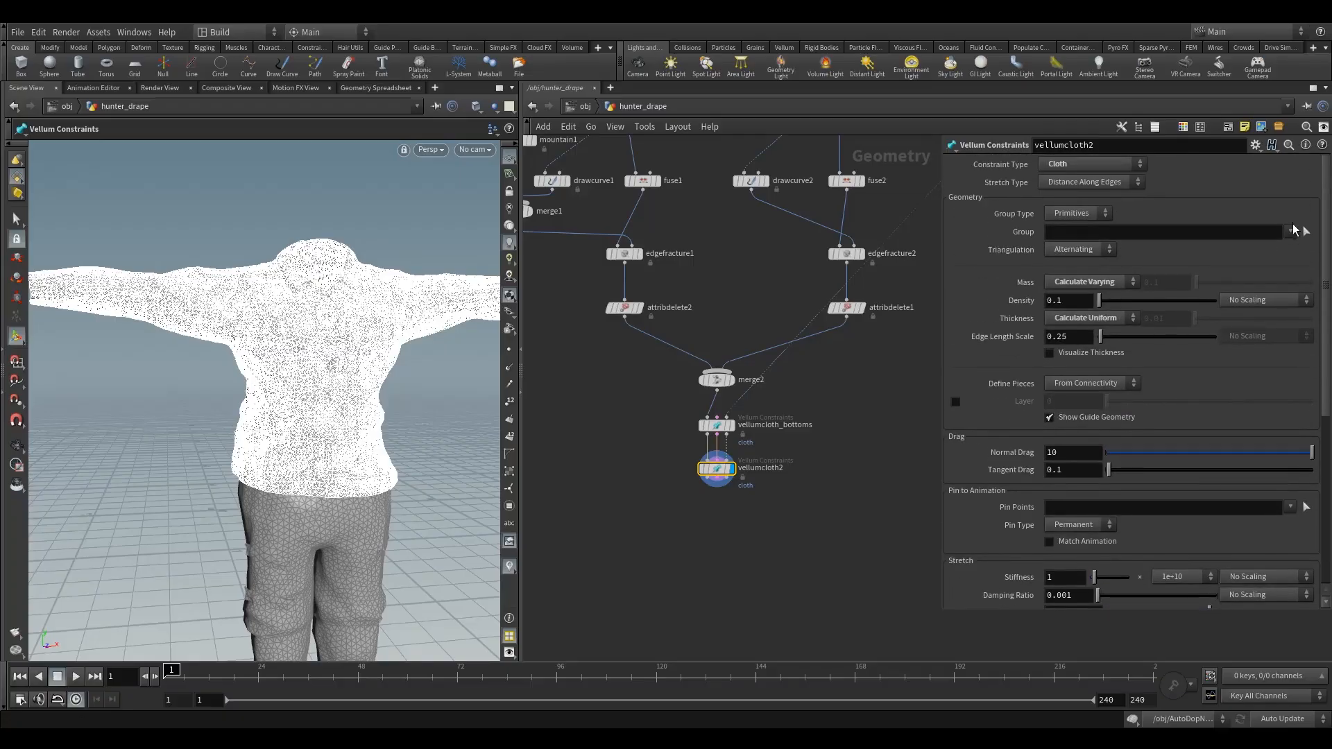
left_click(1290, 232)
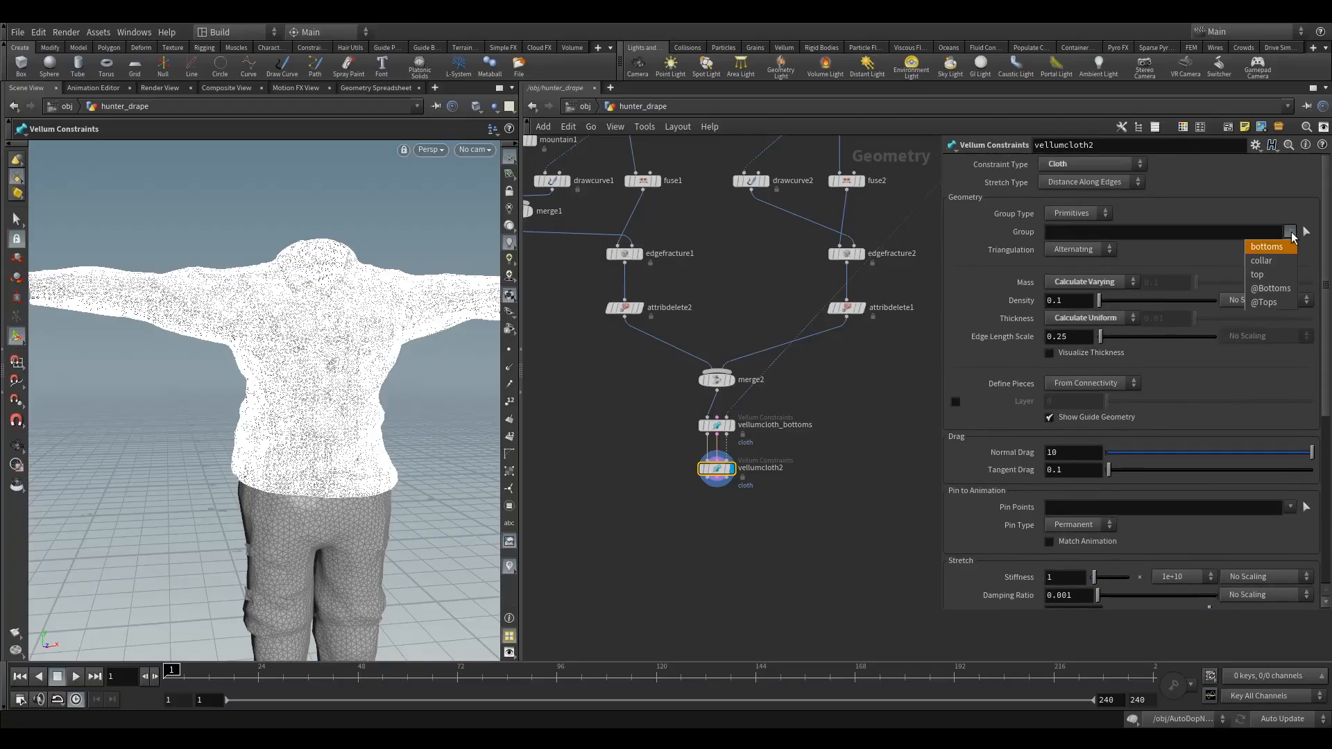
left_click(1257, 274)
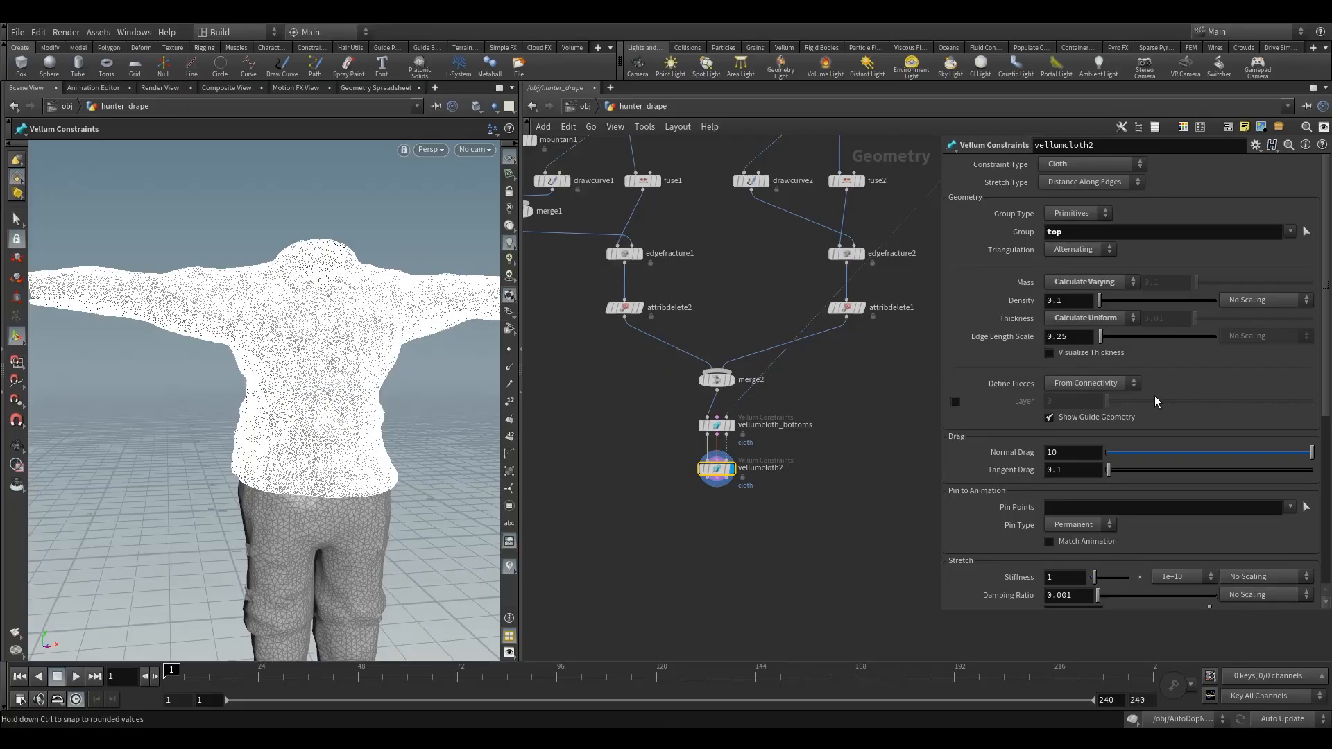
- Set vellumcloth2's stretch stiffness to 10 and its compression stiffness multiplier to 1e+10
scroll(1155, 396, "down", 2)
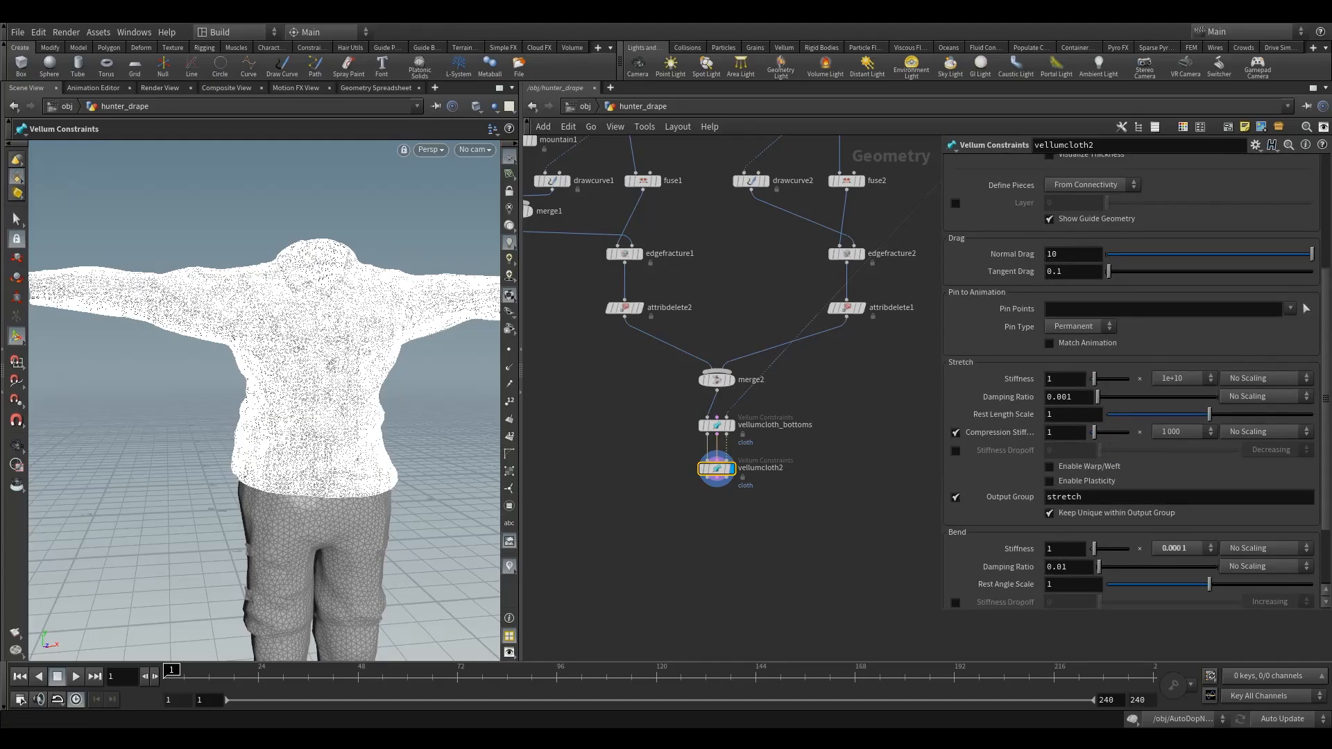
left_click(1062, 381)
type("0")
key("Return")
left_click(1175, 431)
left_click(1177, 420)
left_click(1177, 429)
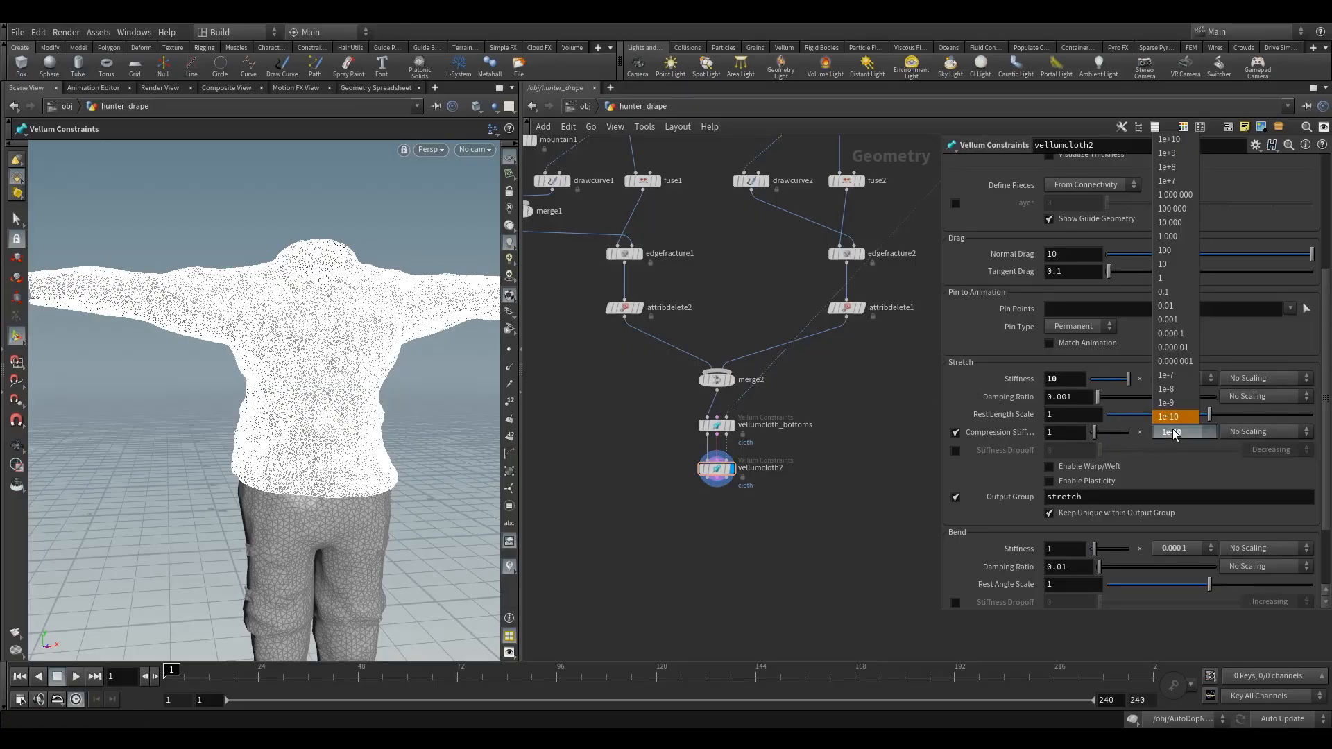
left_click(1176, 142)
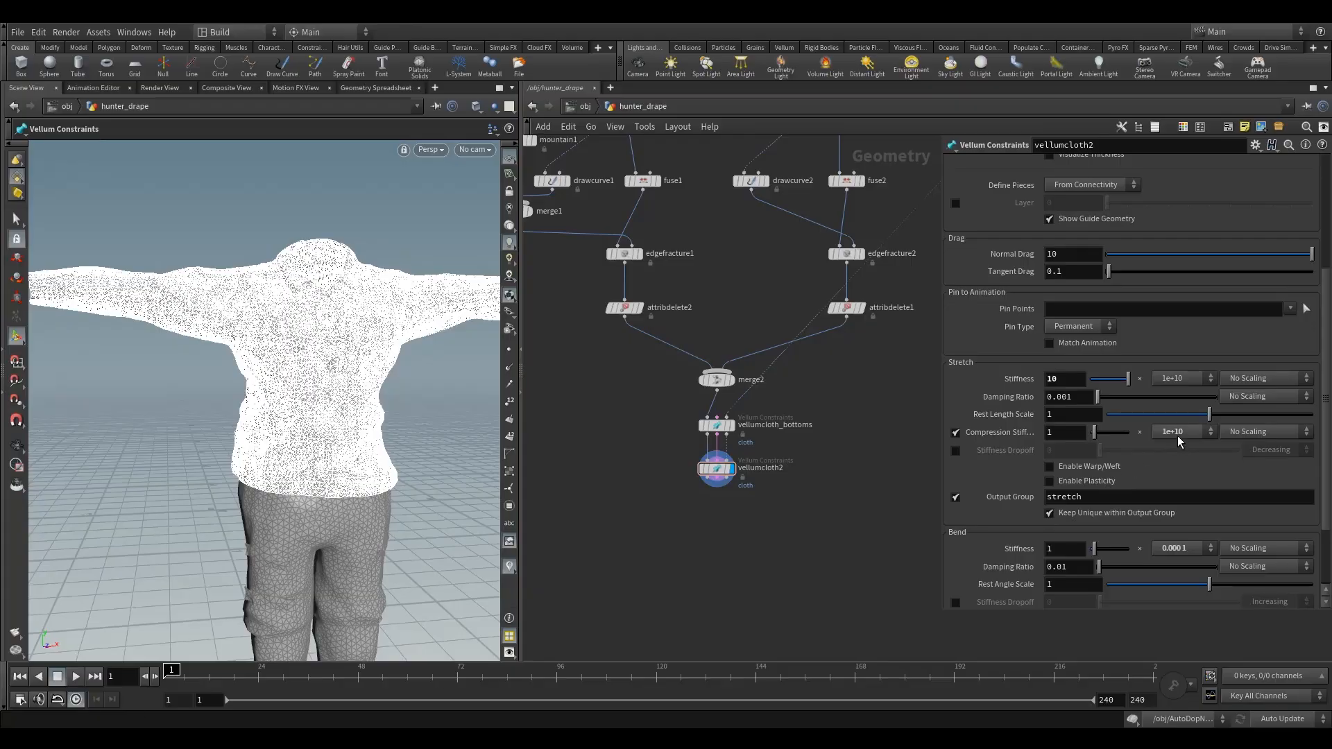
- Set the bend stiffness multiplier of vellumcloth2 to 1e-7
scroll(1178, 439, "down", 3)
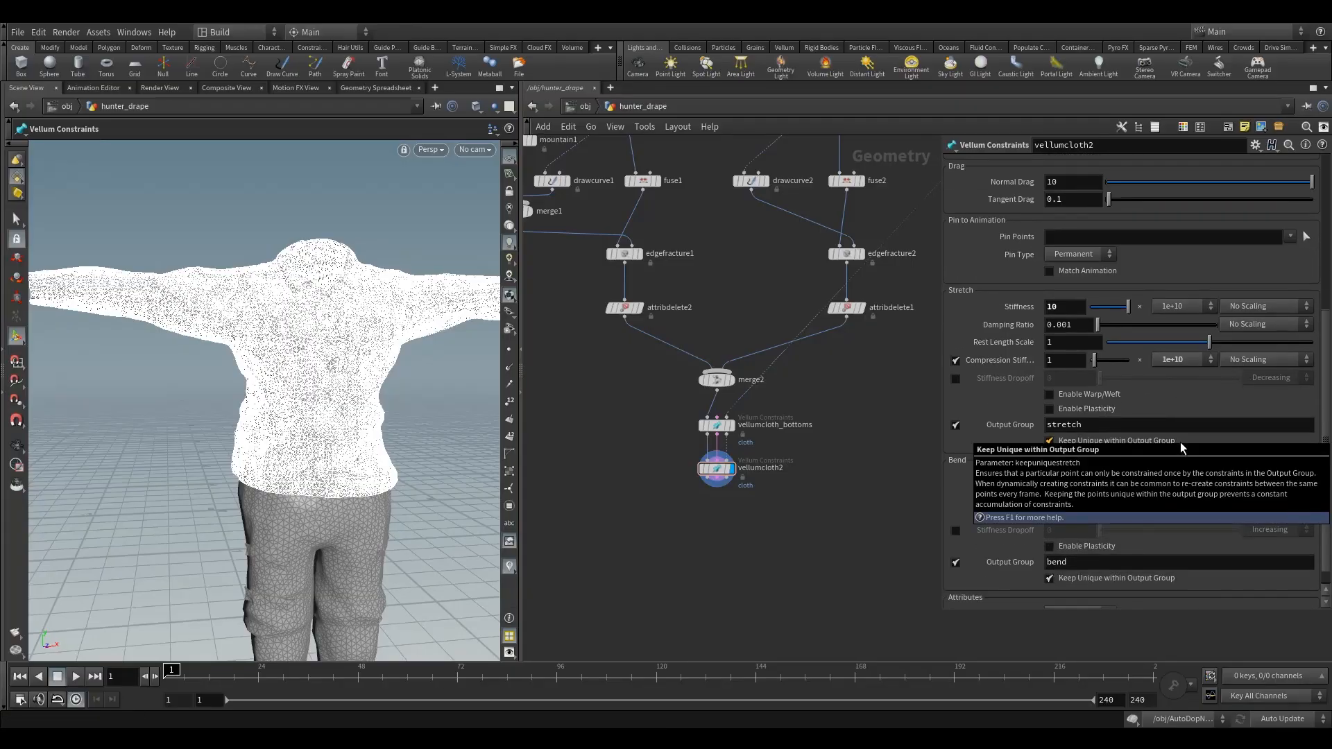
scroll(1180, 442, "down", 1)
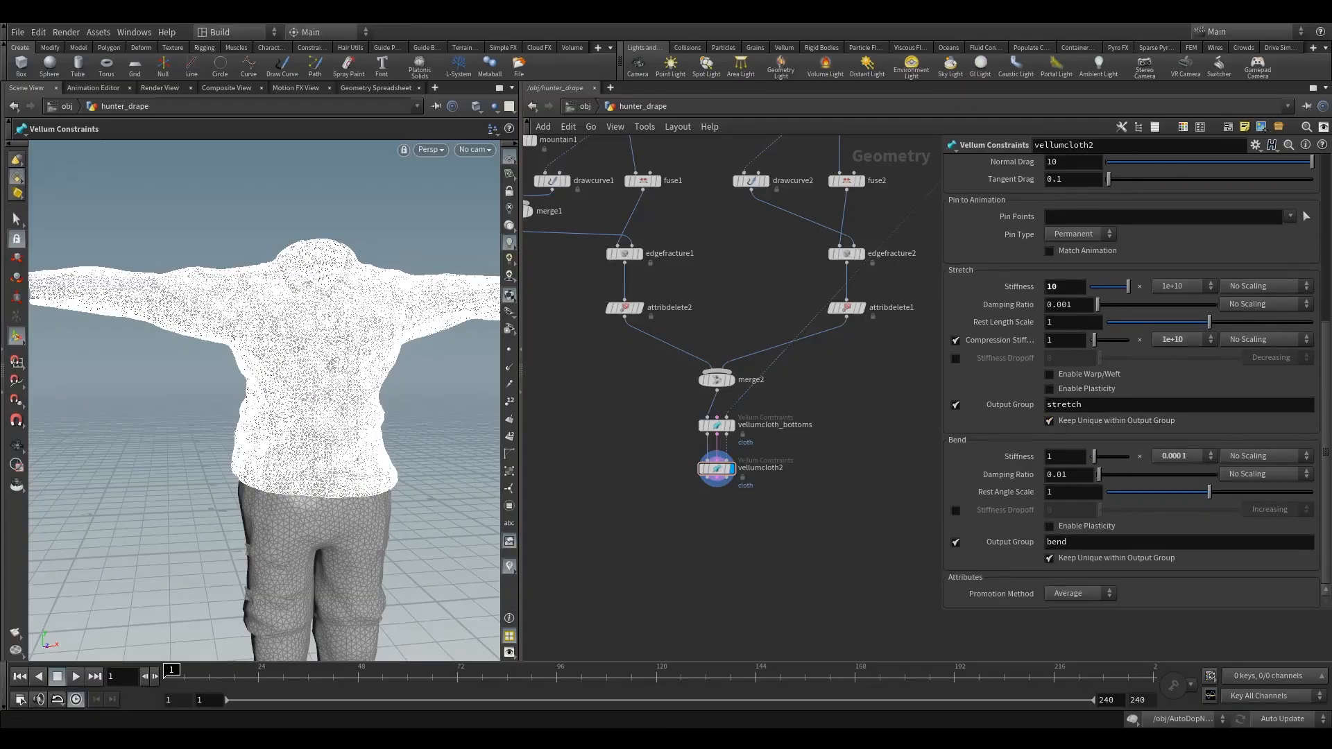
left_click(1179, 456)
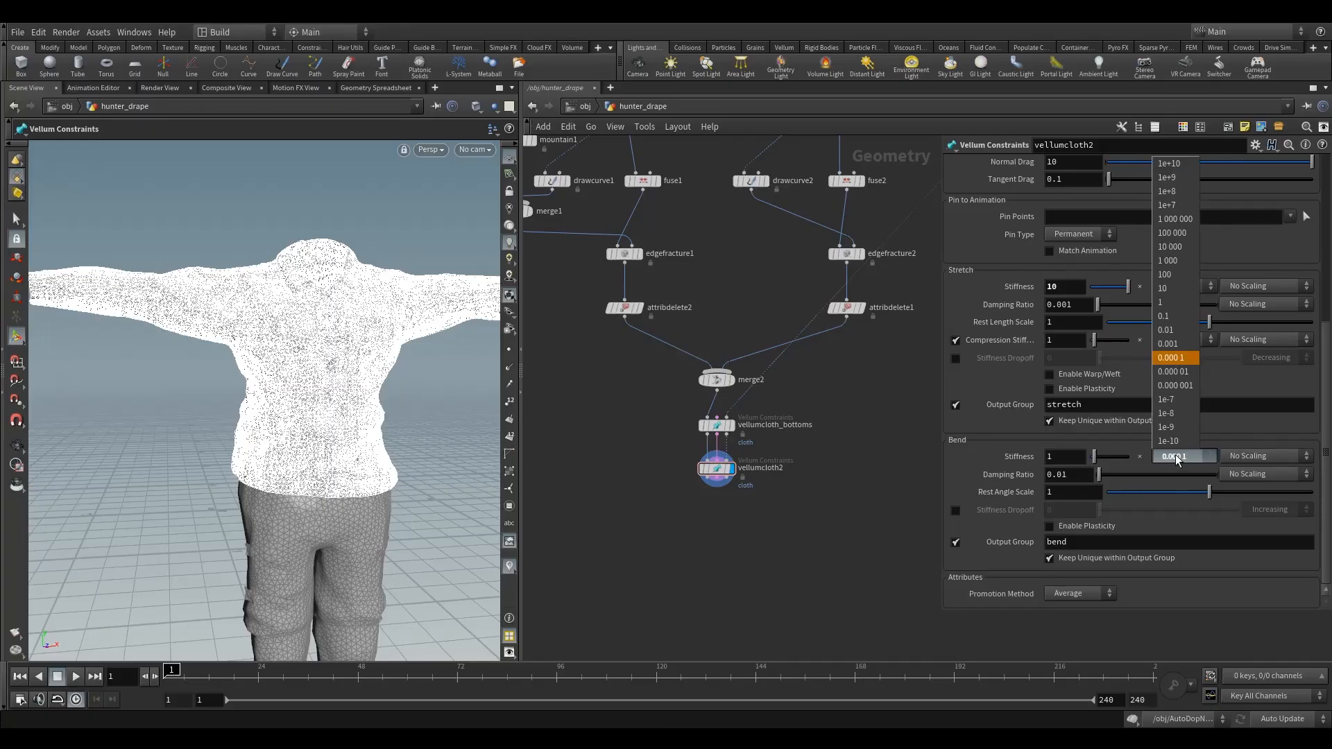
left_click(1172, 402)
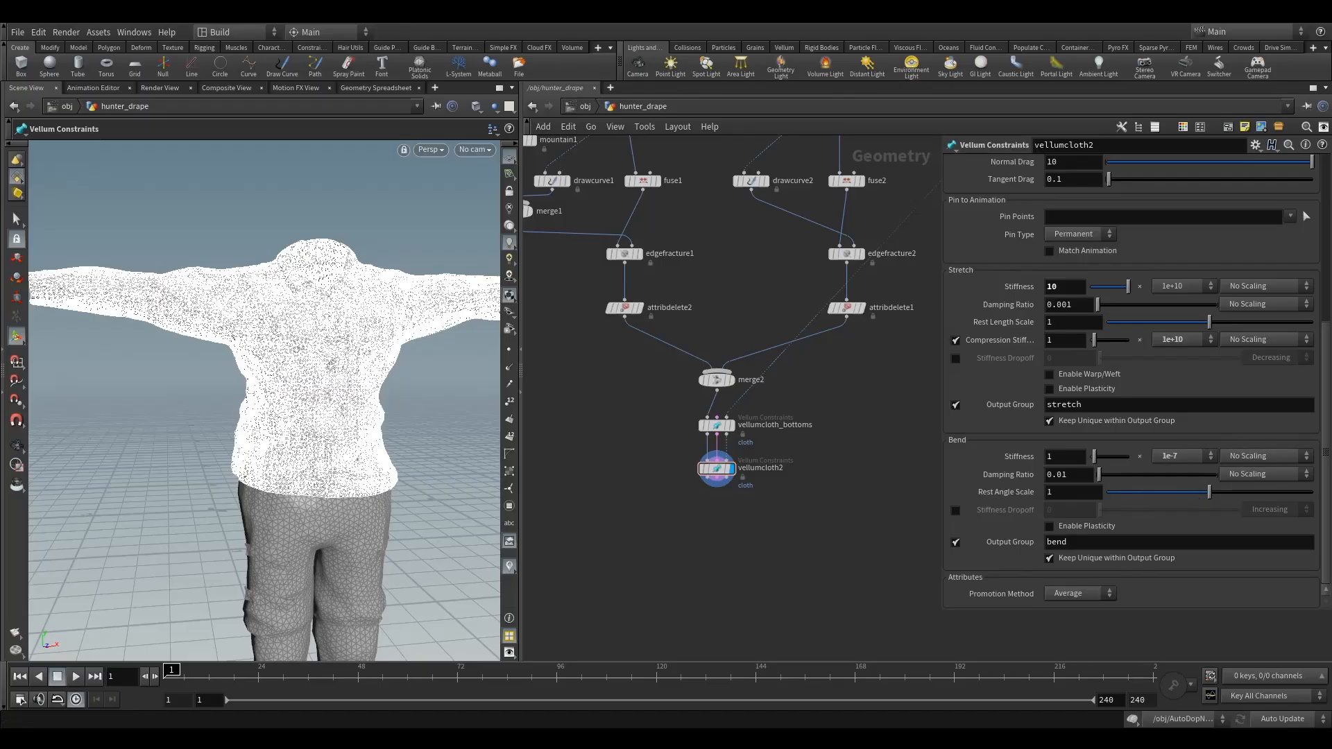
- Display attribdelete2 in the shirt branch and move it down to make room beneath edgefracture1
middle_click_drag(627, 429, 637, 456)
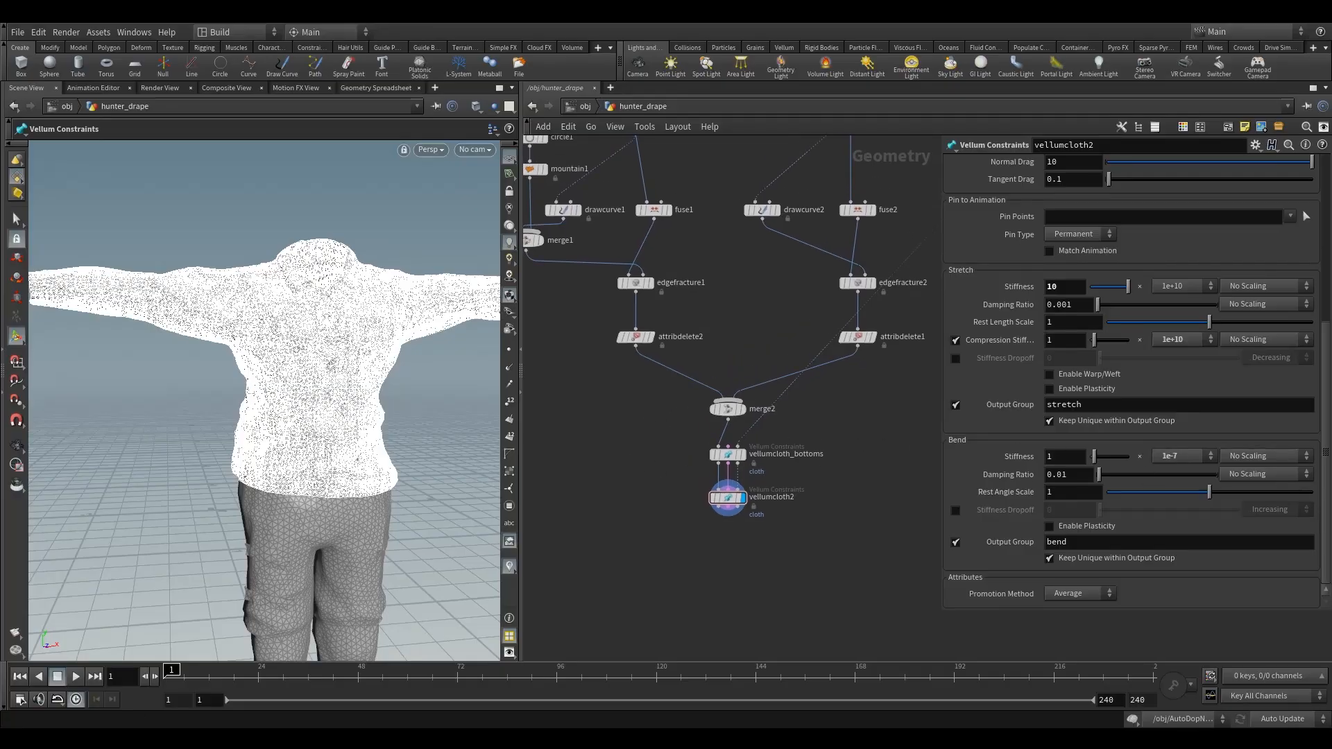
middle_click_drag(689, 458, 722, 594)
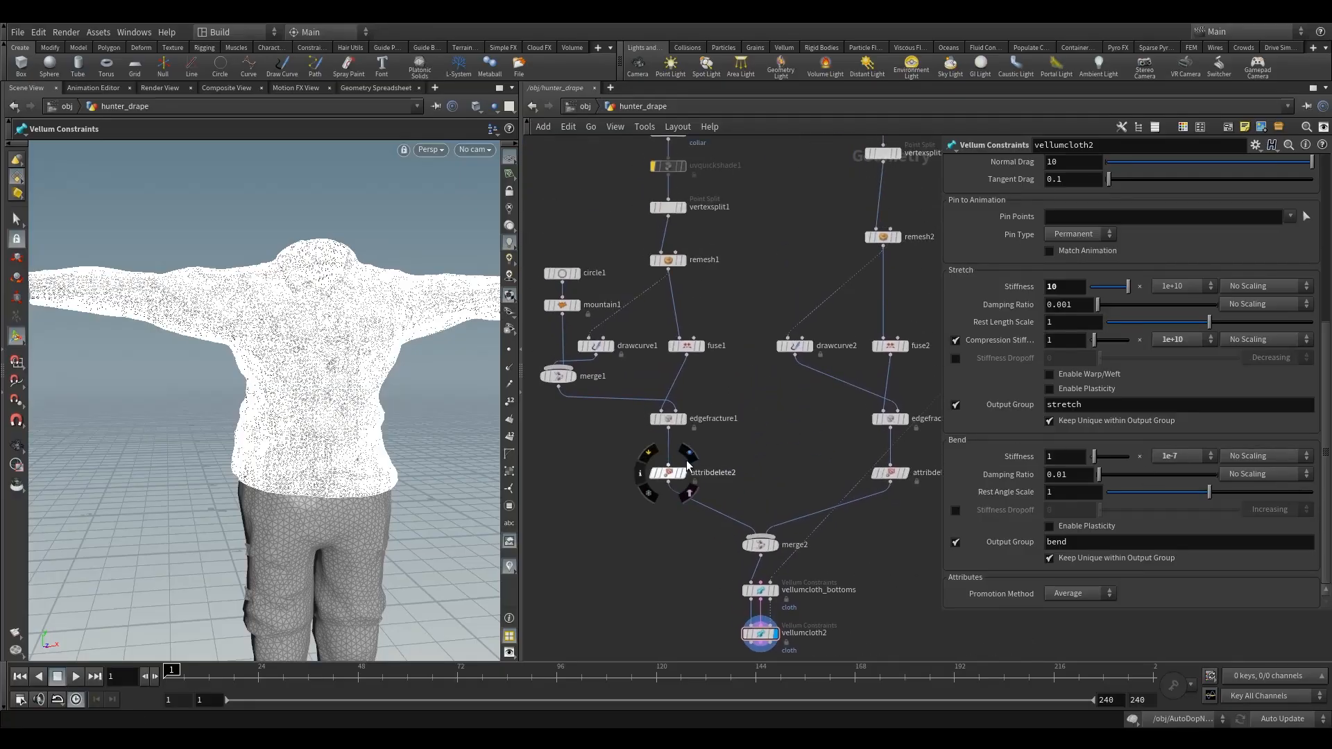
left_click(687, 456)
left_click(667, 474)
middle_click_drag(668, 476, 677, 515)
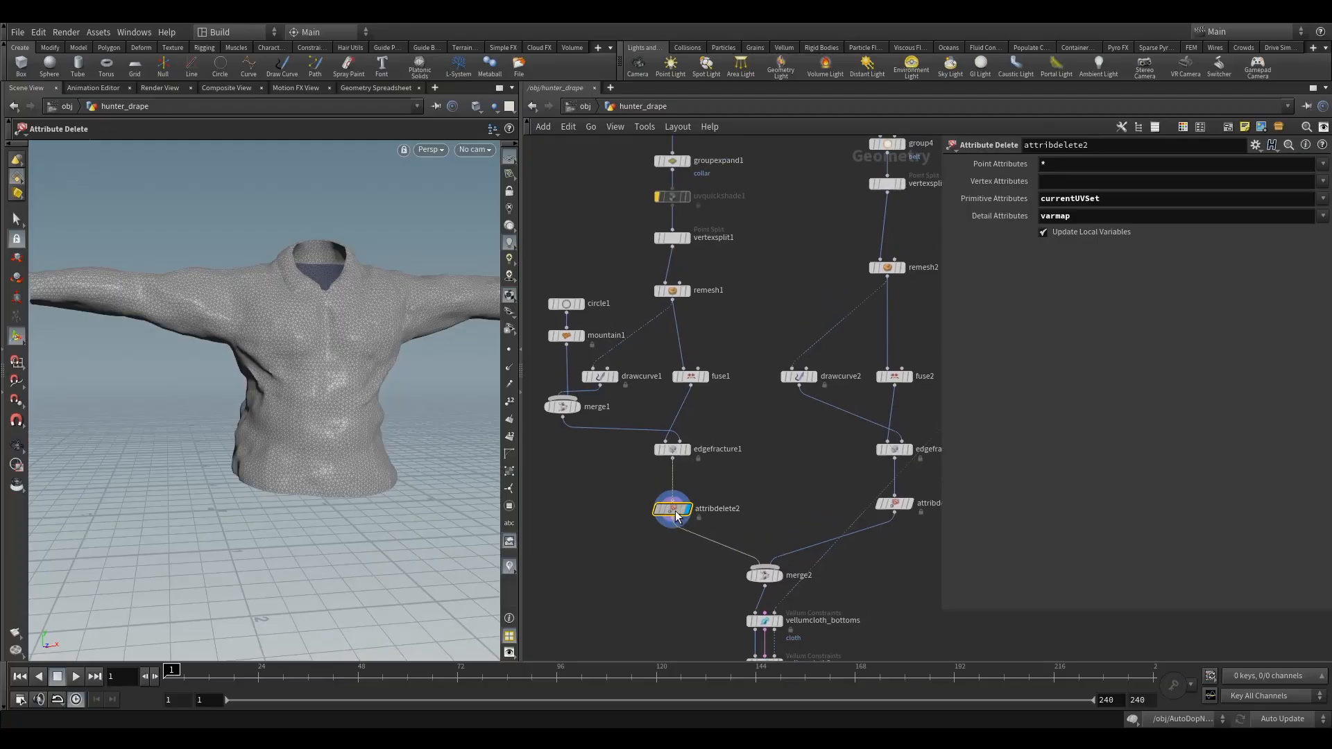
left_click_drag(677, 515, 677, 521)
- Insert a Group Create node between edgefracture1 and attribdelete2 and display it
key("Tab")
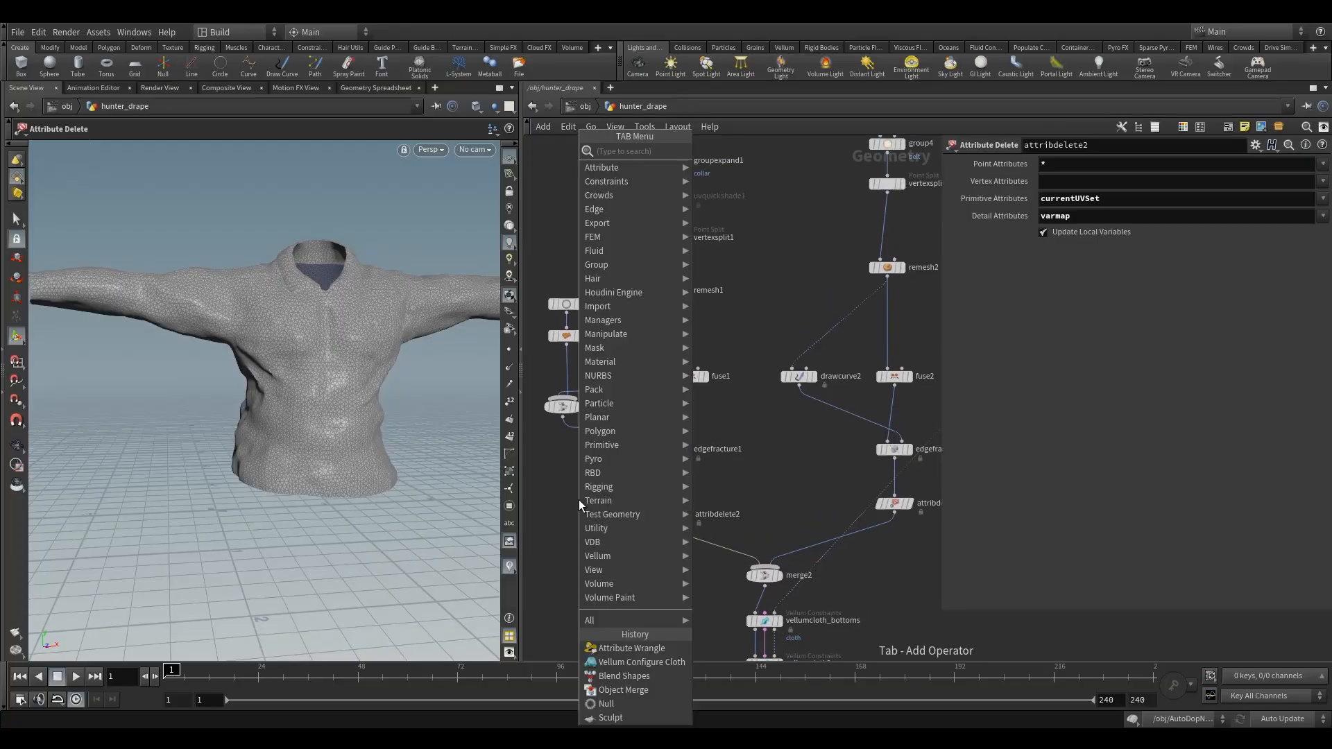
type("gr")
left_click(731, 193)
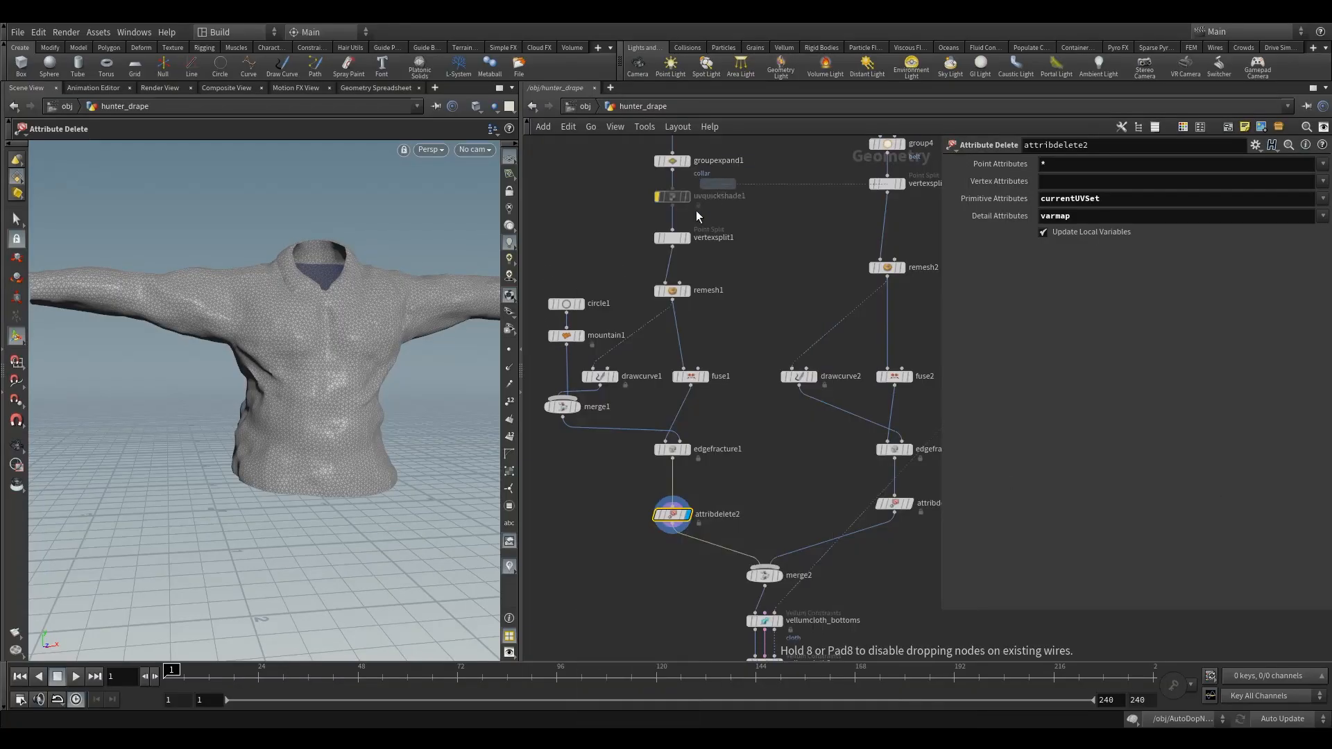
left_click(665, 476)
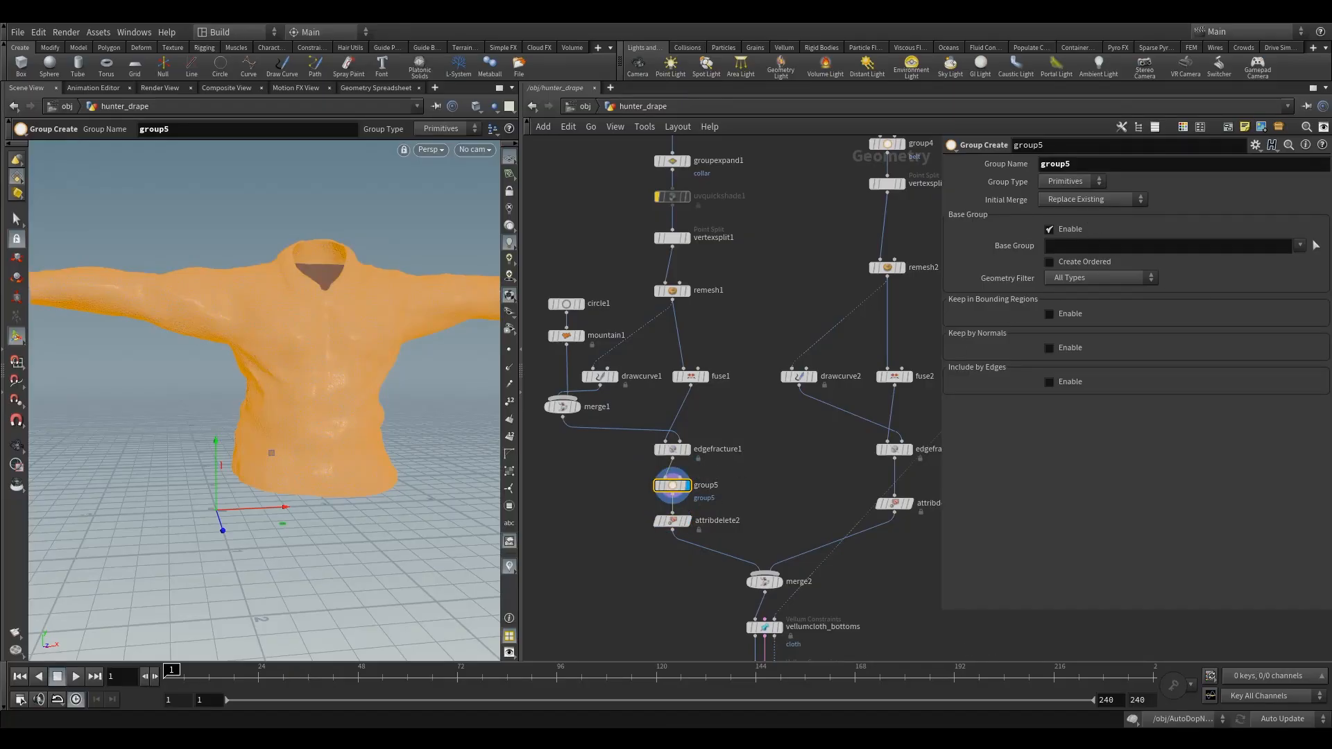
- Name the new primitive group topBody
left_click(1072, 181)
left_click(1094, 165)
left_click_drag(1094, 165, 944, 178)
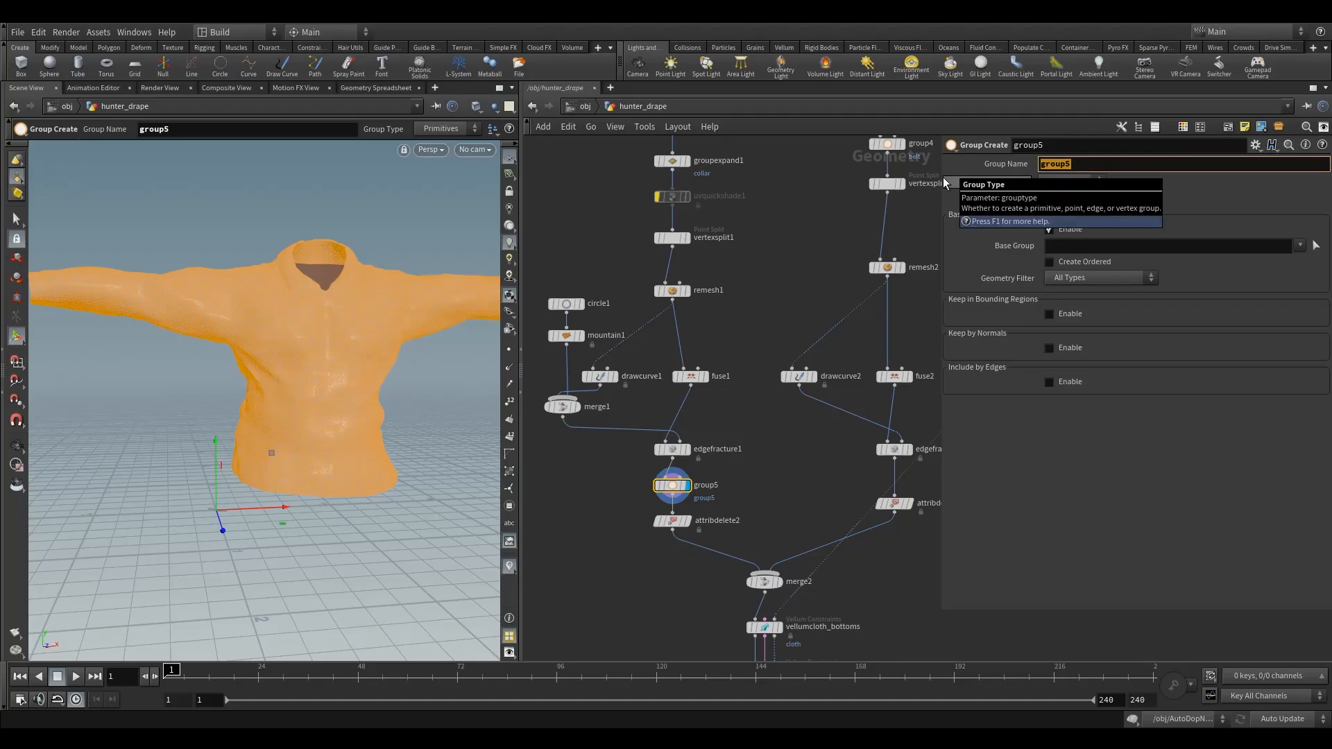
type("shirt")
key("BackSpace")
key("BackSpace")
key("BackSpace")
key("BackSpace")
key("BackSpace")
type("topBody")
key("Return")
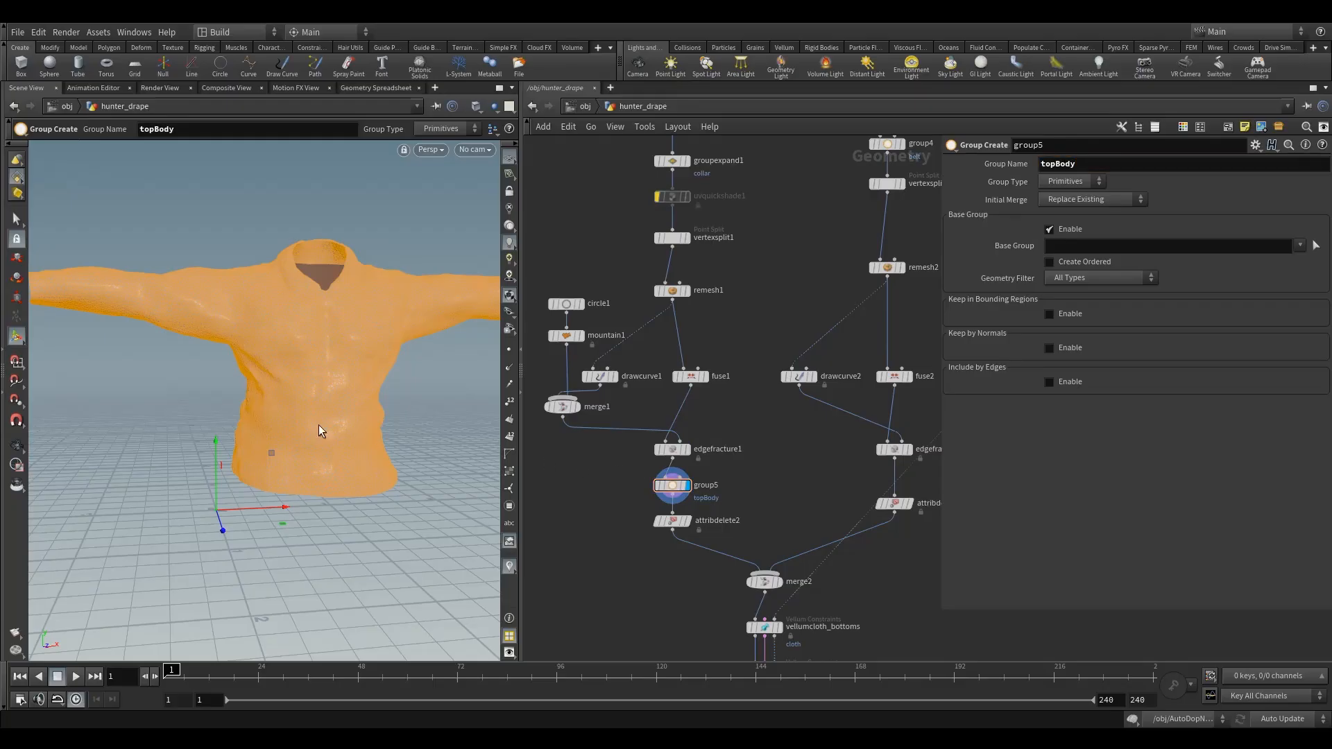
- Replace the base group with a bounding-box region and move the box over the shirt's lower torso, centred at about Y 0.82 and Z 2.99
left_click(1058, 231)
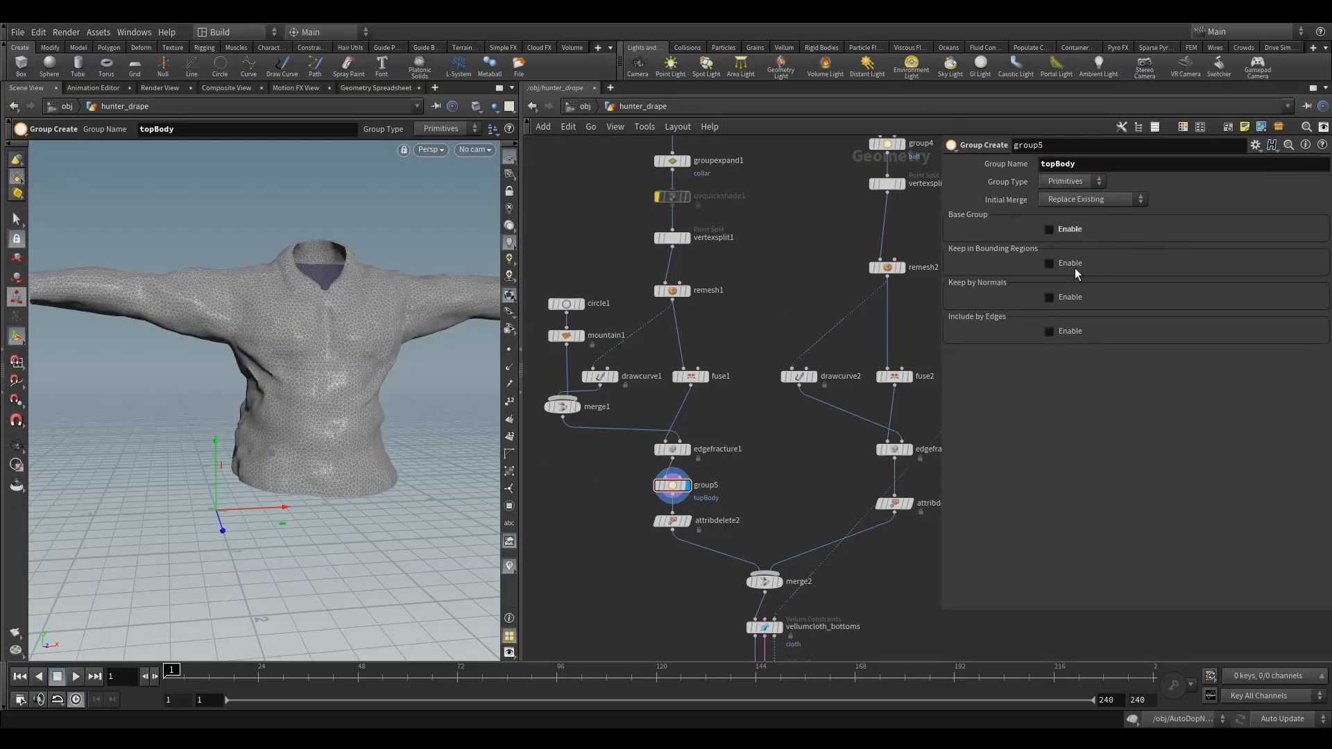
left_click(1058, 268)
right_click_drag(234, 489, 242, 504, "alt")
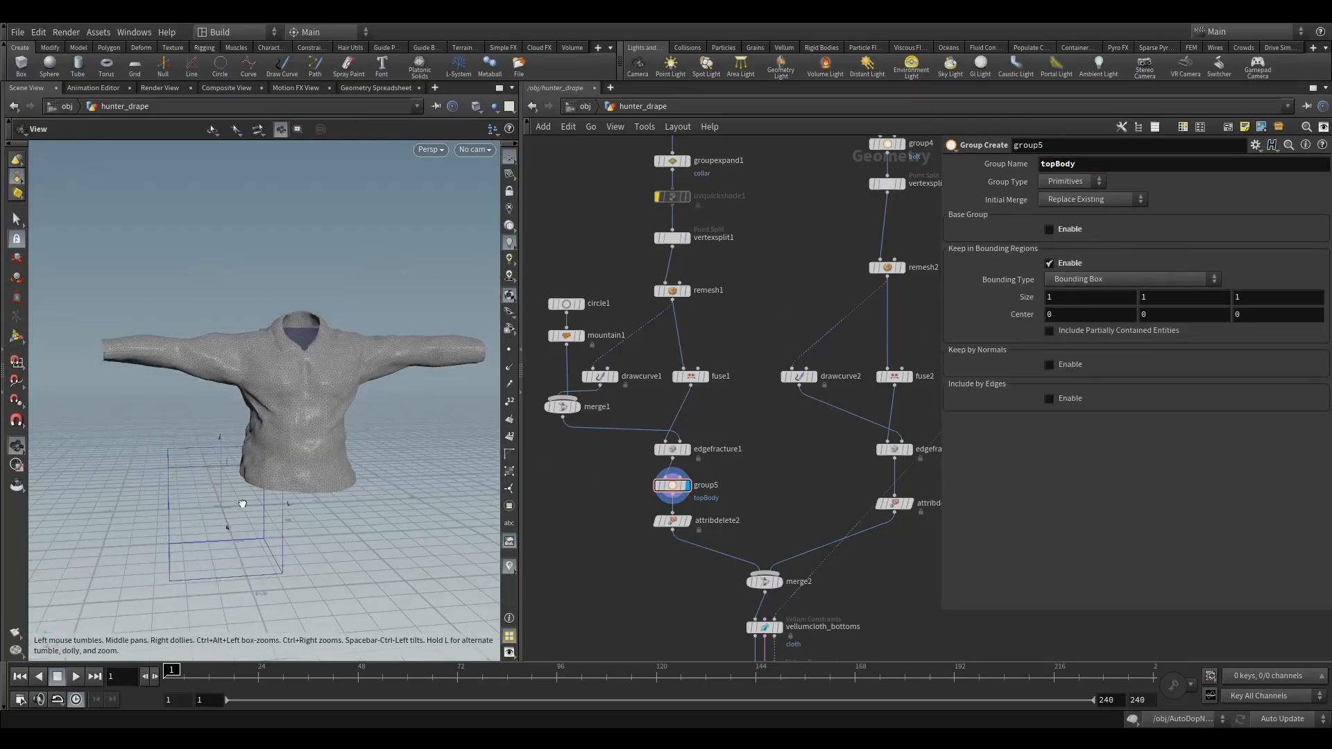
left_click_drag(242, 504, 298, 511, "alt")
right_click_drag(297, 512, 217, 506, "alt")
middle_click_drag(217, 506, 254, 417, "alt")
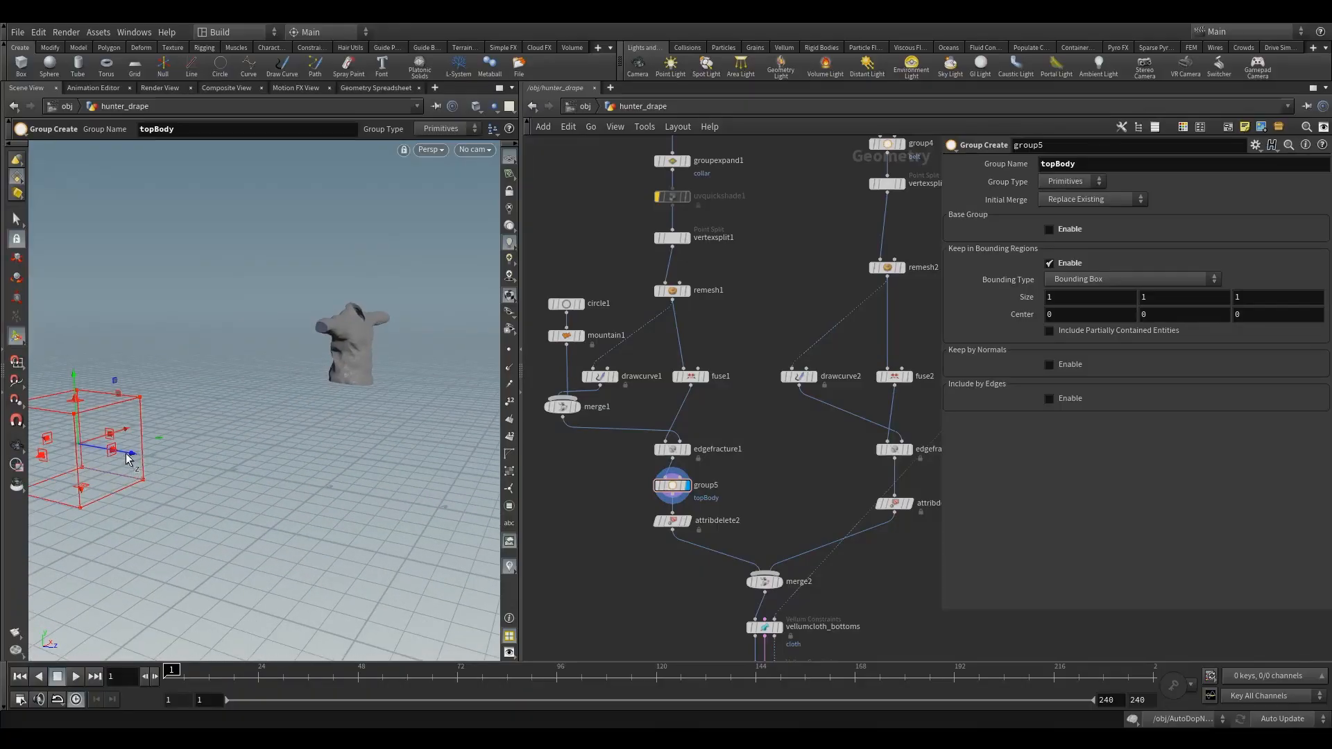
left_click_drag(128, 457, 315, 410)
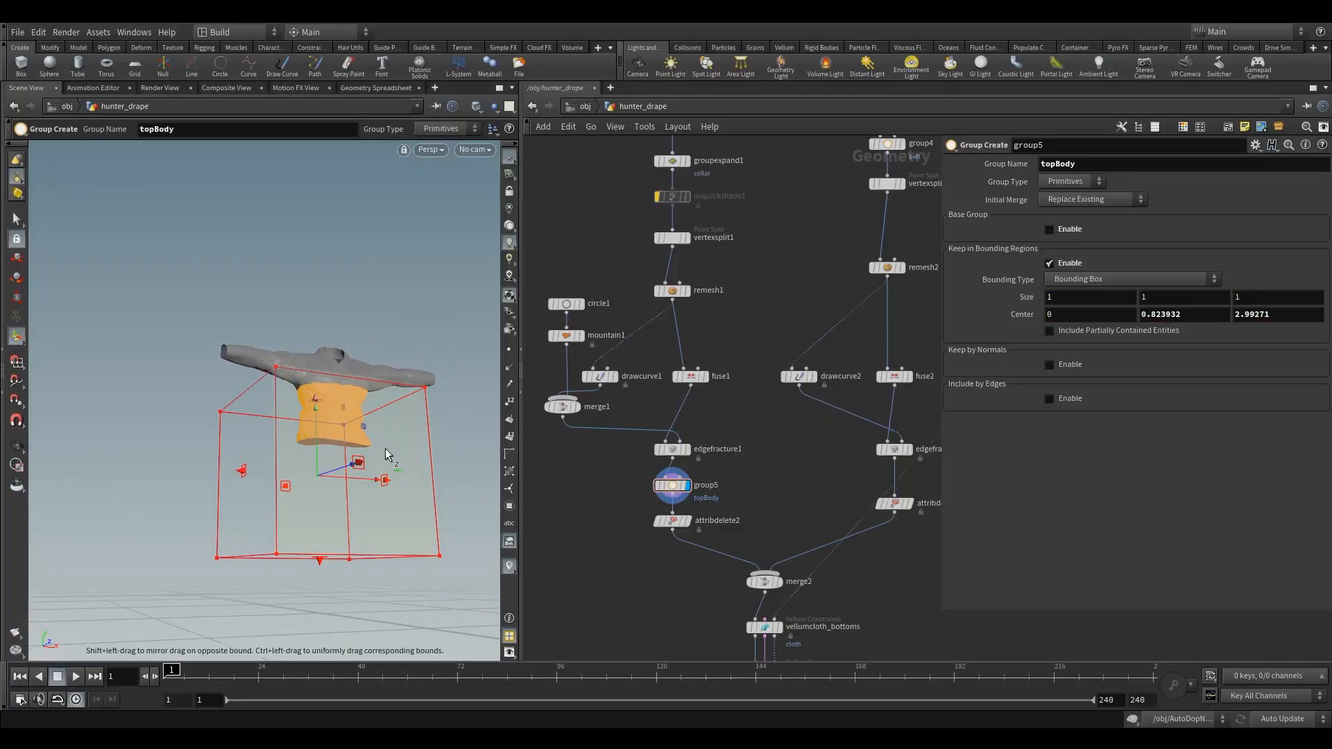
left_click_drag(387, 451, 334, 389, "alt")
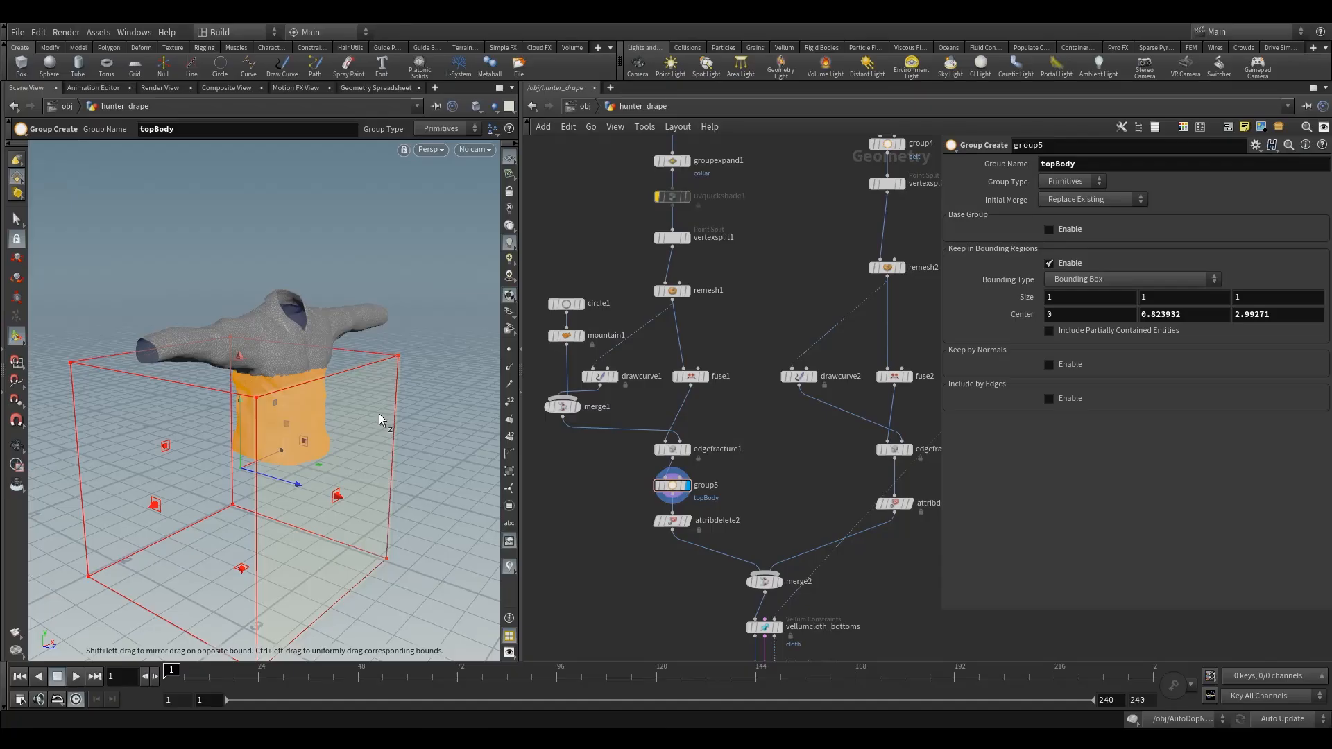
left_click_drag(381, 419, 238, 440, "alt")
right_click_drag(238, 440, 330, 437, "alt")
left_click_drag(330, 437, 360, 436, "alt")
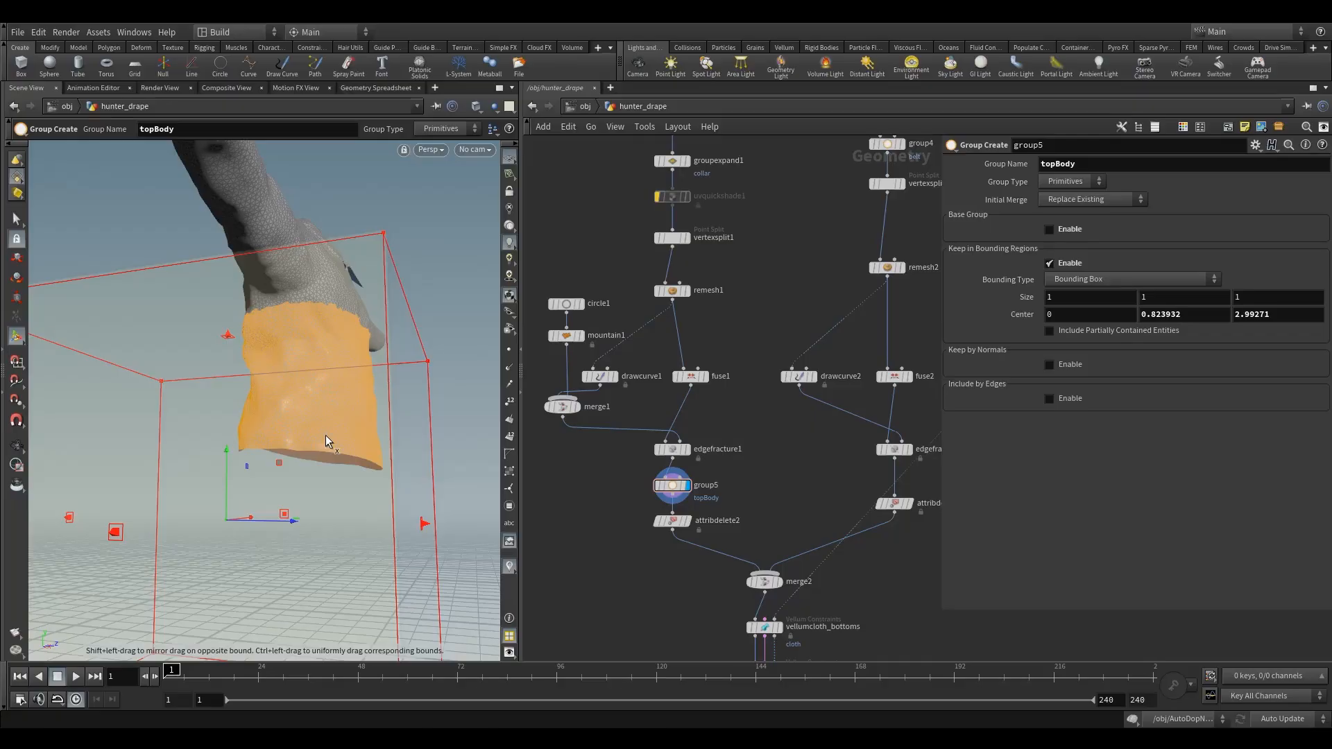
left_click_drag(330, 434, 276, 457, "alt")
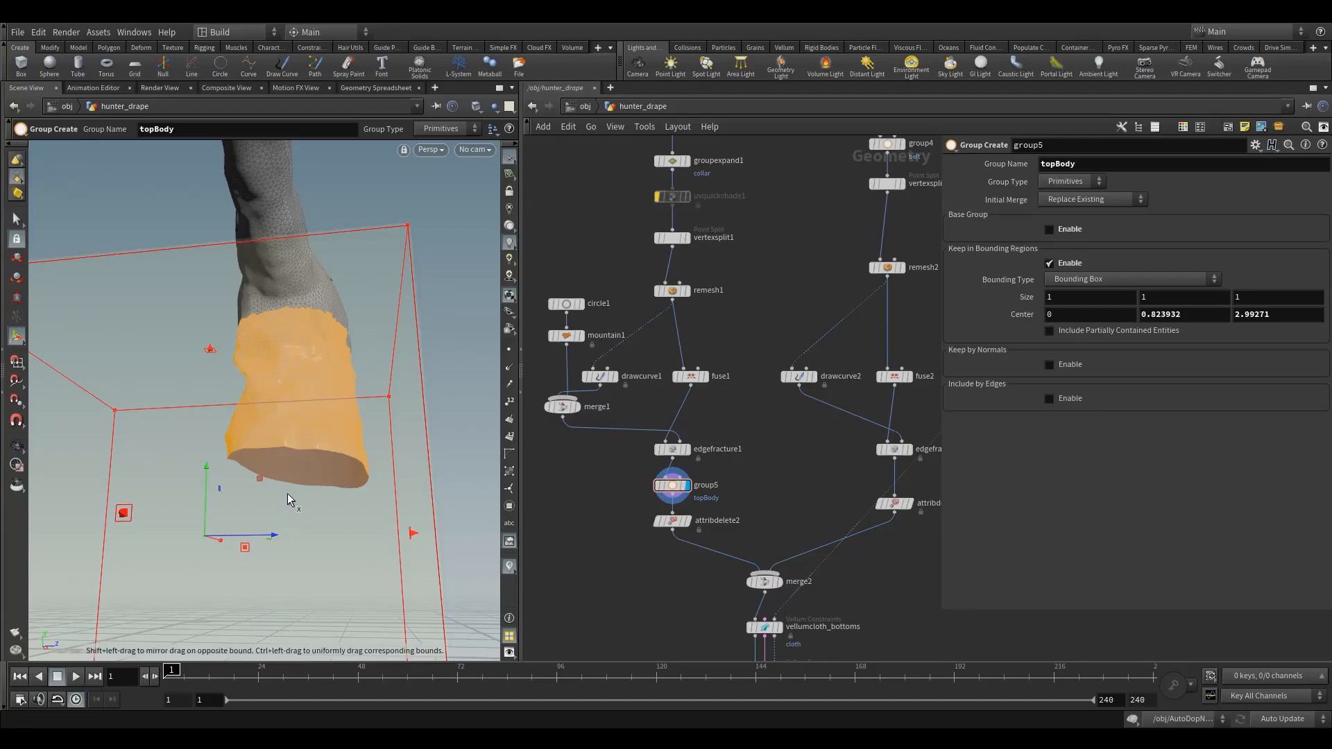
- Add a Vellum Attach to Geometry node beneath vellumcloth2, connect it to the constraint chain and display it
left_click_drag(340, 426, 396, 389, "alt")
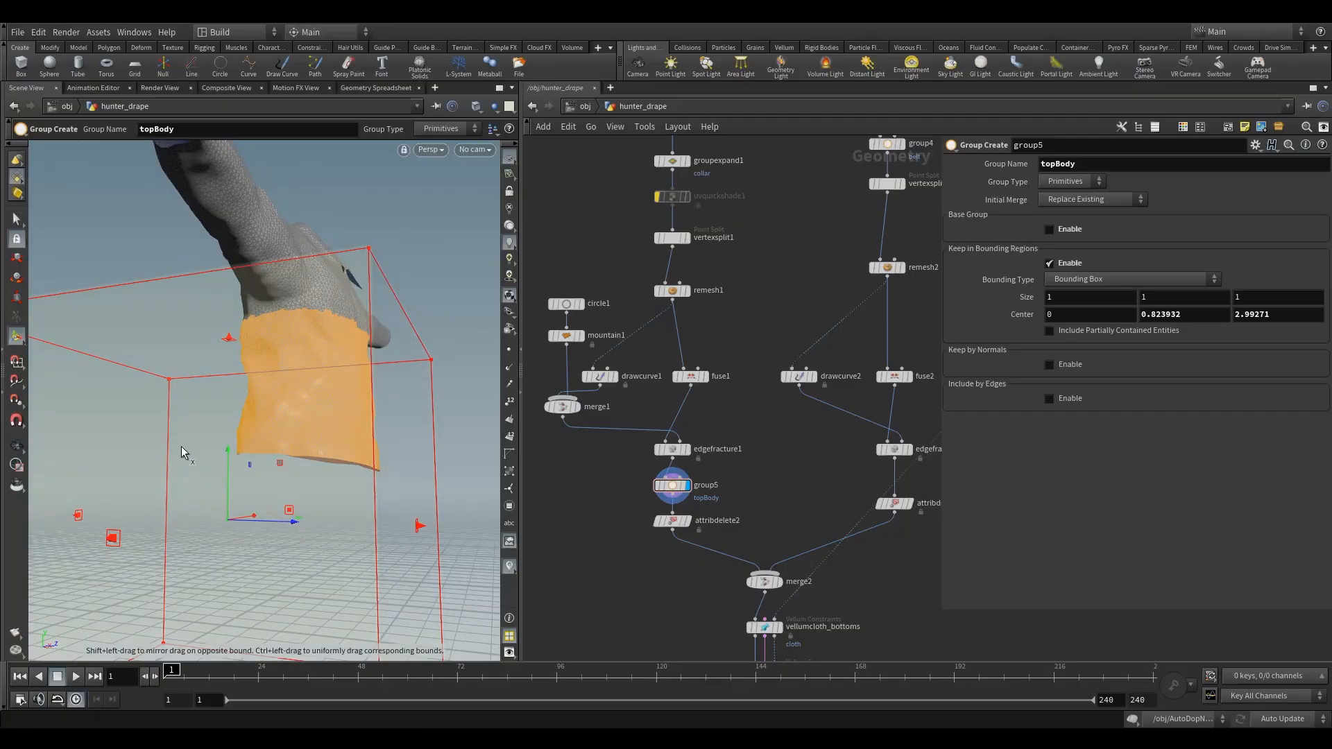
middle_click_drag(631, 525, 607, 418)
middle_click_drag(693, 556, 706, 506)
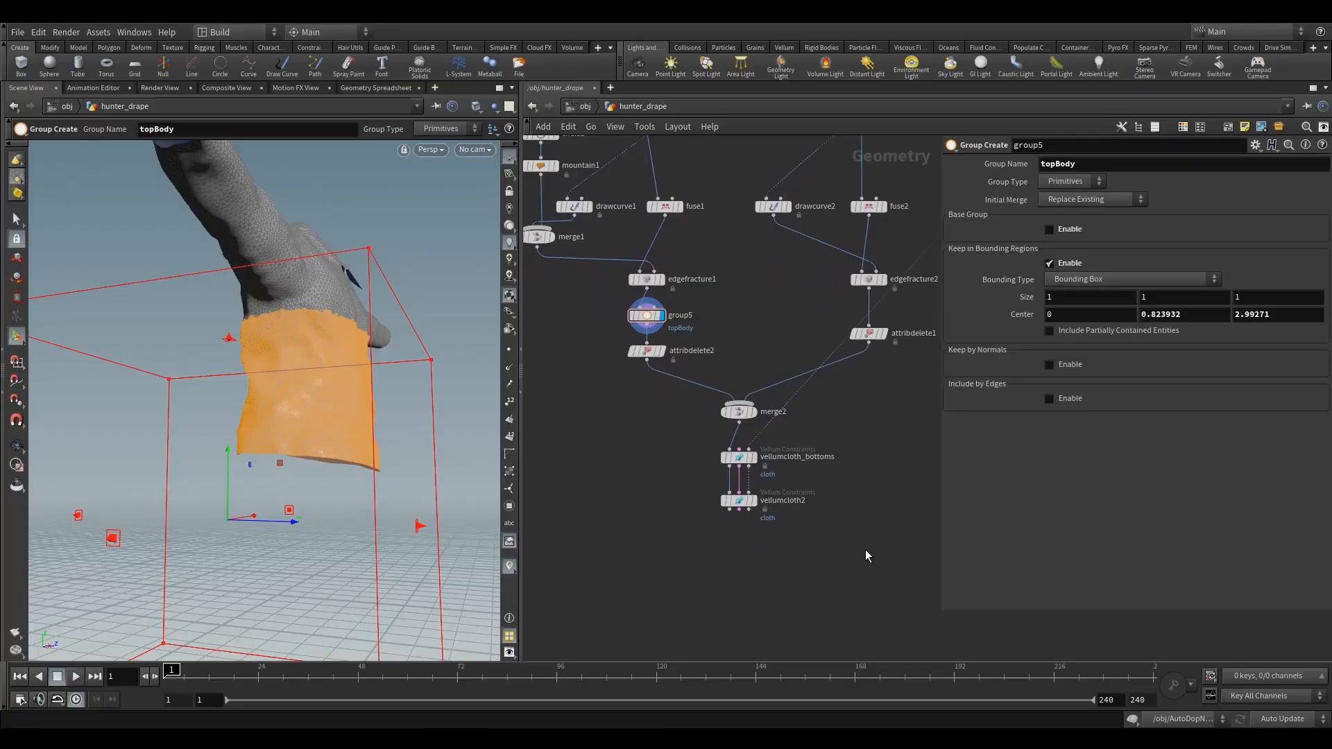
key("Tab")
type("vell")
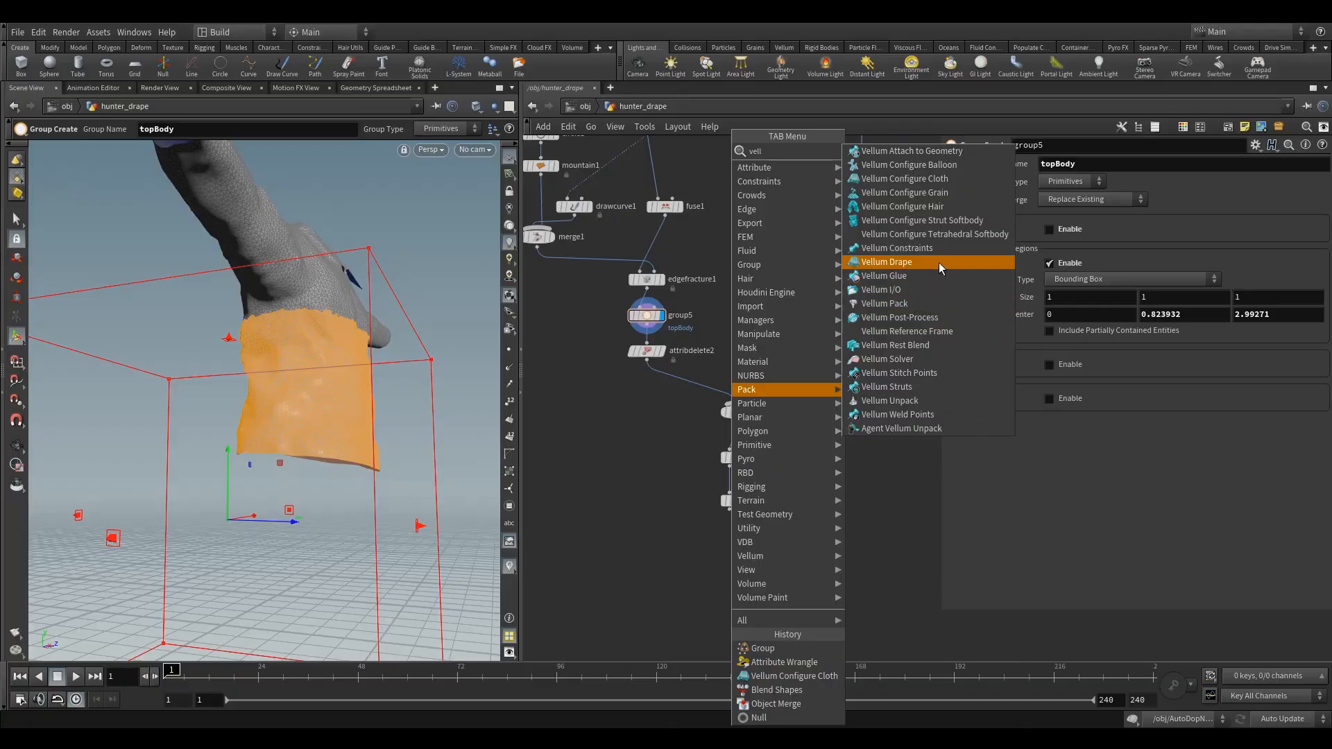
left_click(959, 166)
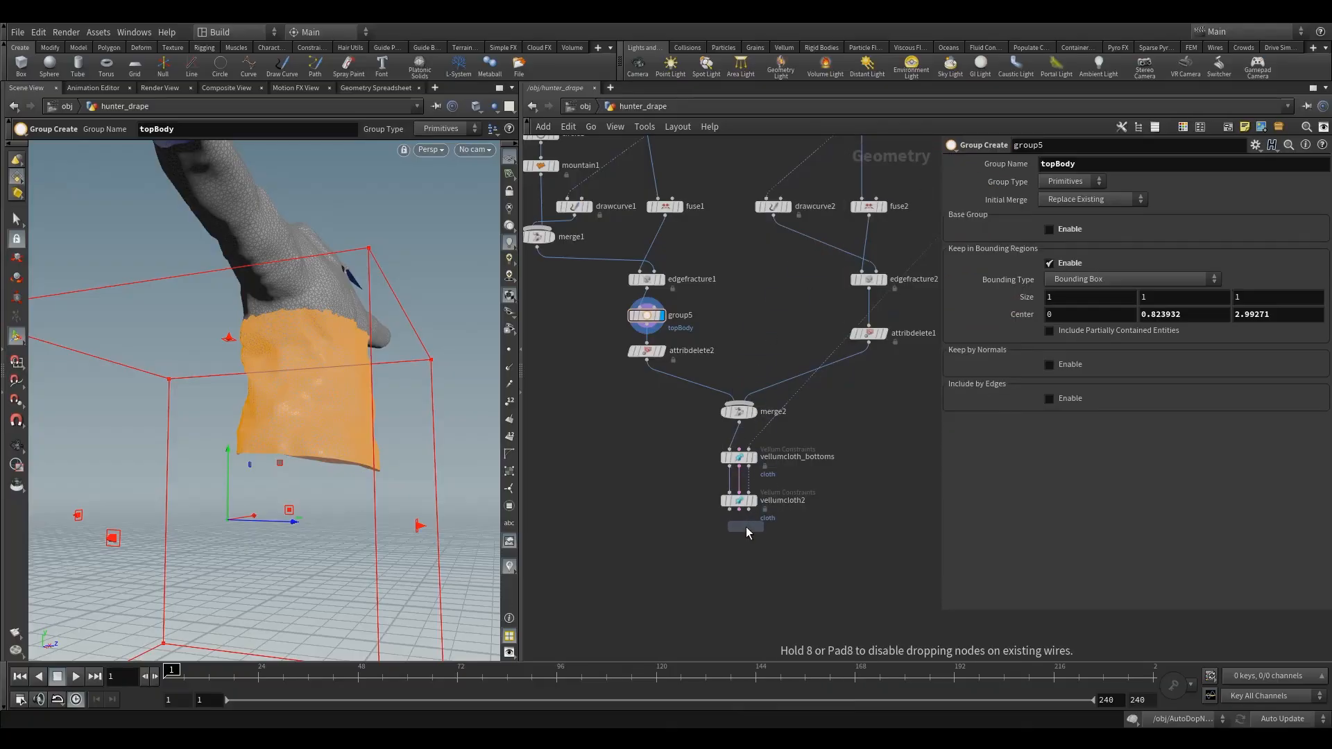
left_click(747, 533)
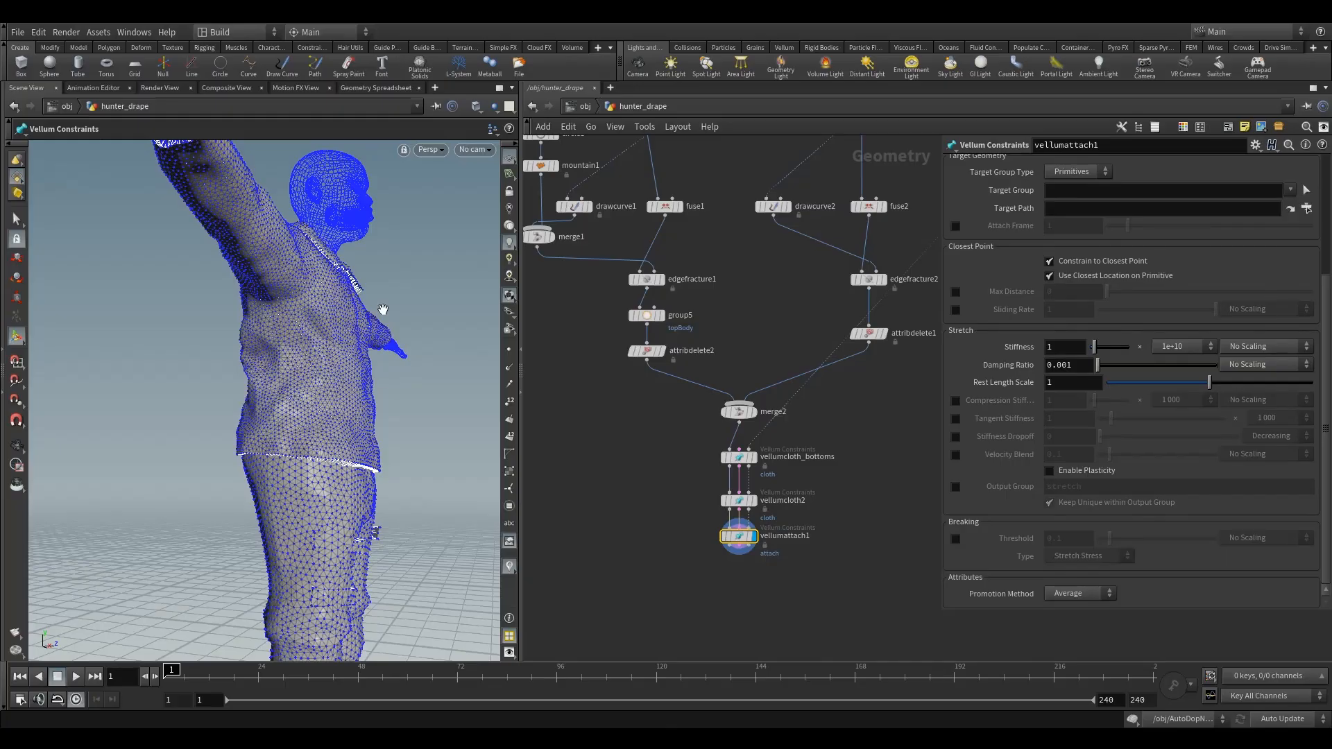
left_click_drag(383, 309, 306, 351, "alt")
middle_click_drag(306, 351, 347, 389, "alt")
right_click_drag(347, 389, 330, 389, "alt")
left_click_drag(331, 389, 347, 404, "alt")
right_click_drag(215, 323, 250, 351, "alt")
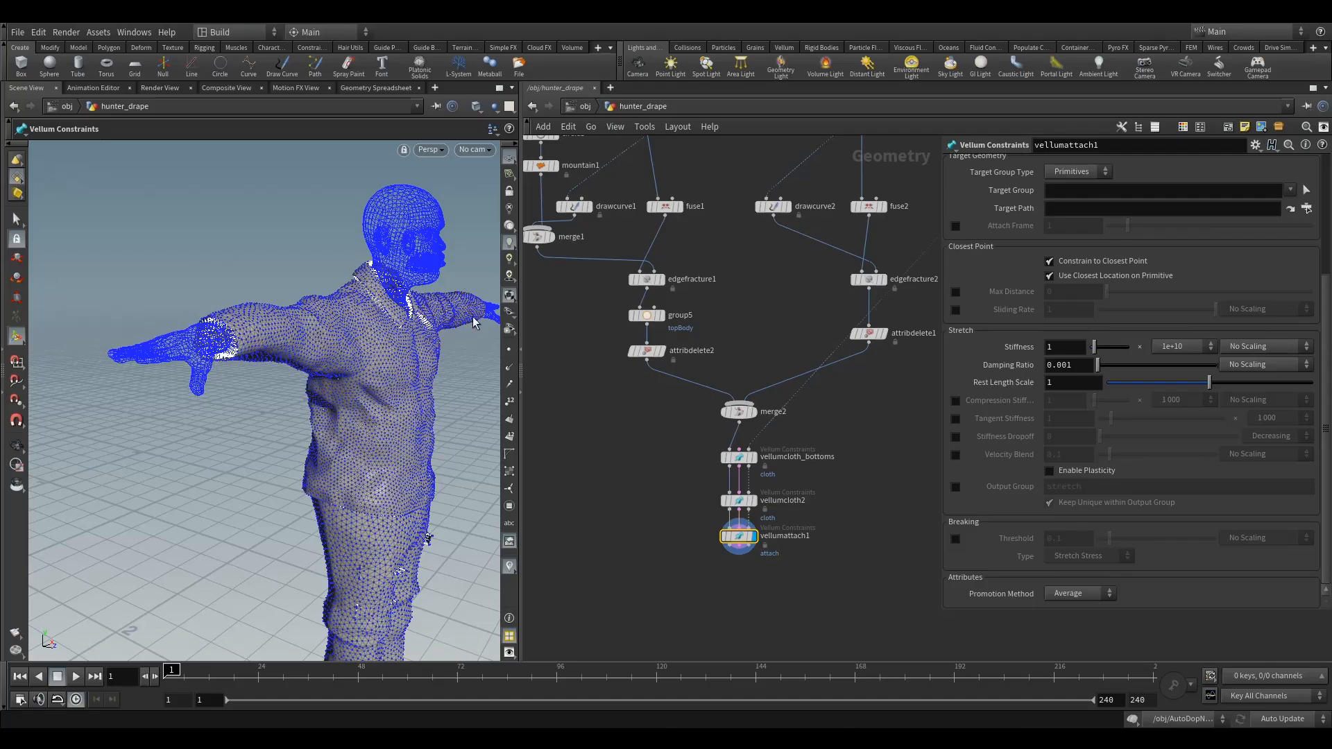
scroll(1275, 207, "up", 3)
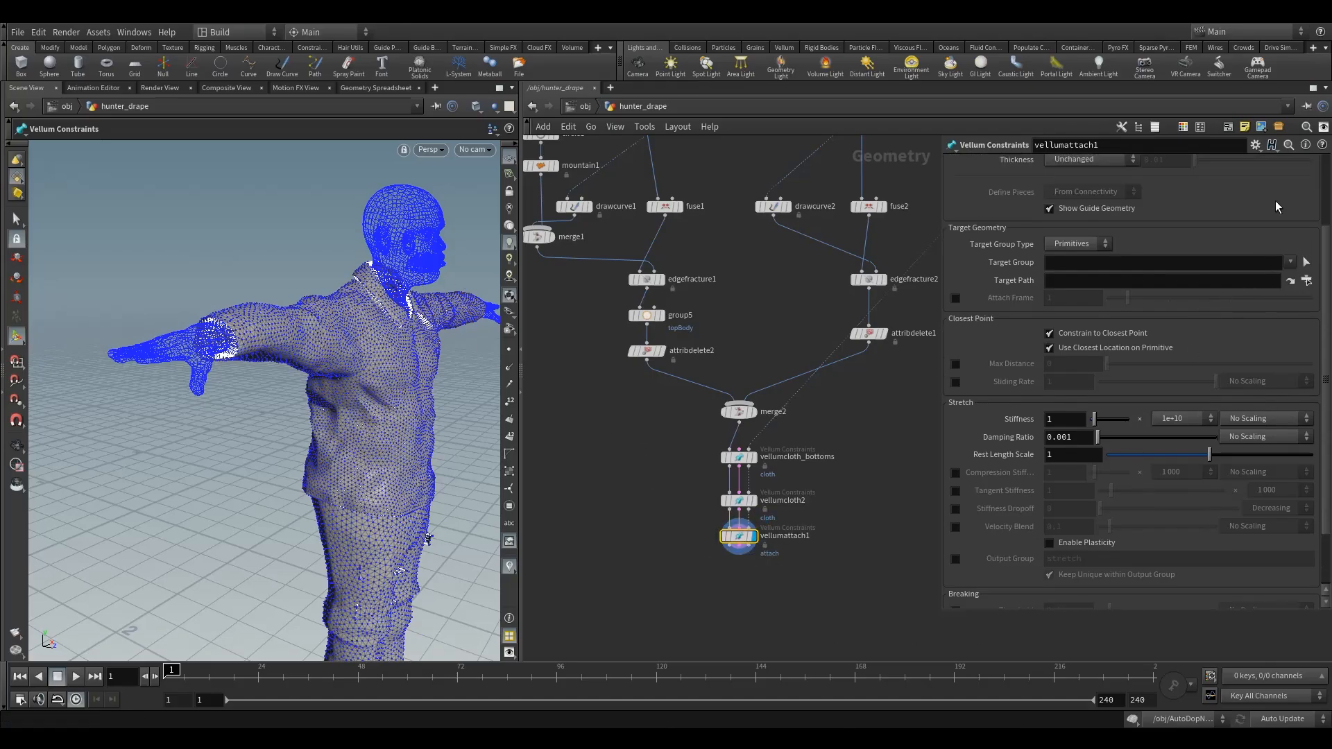
scroll(1277, 207, "up", 3)
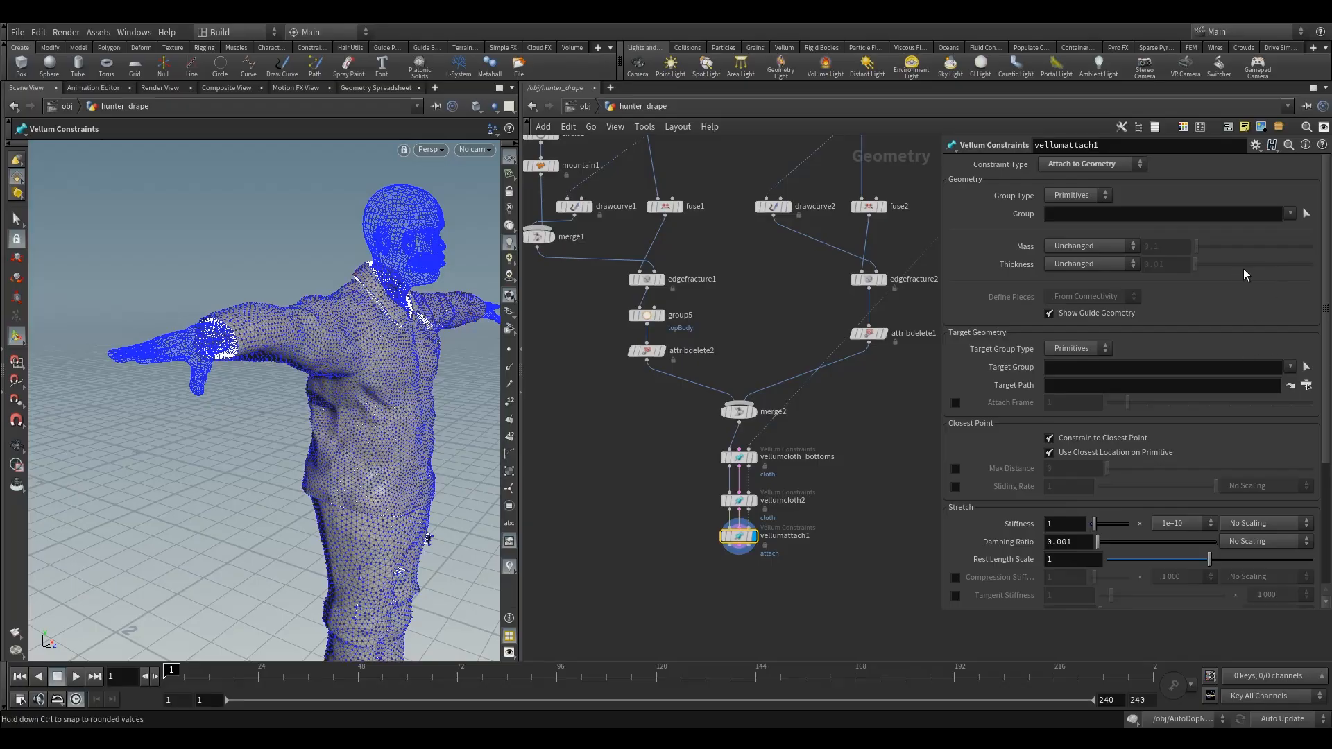
left_click(1289, 214)
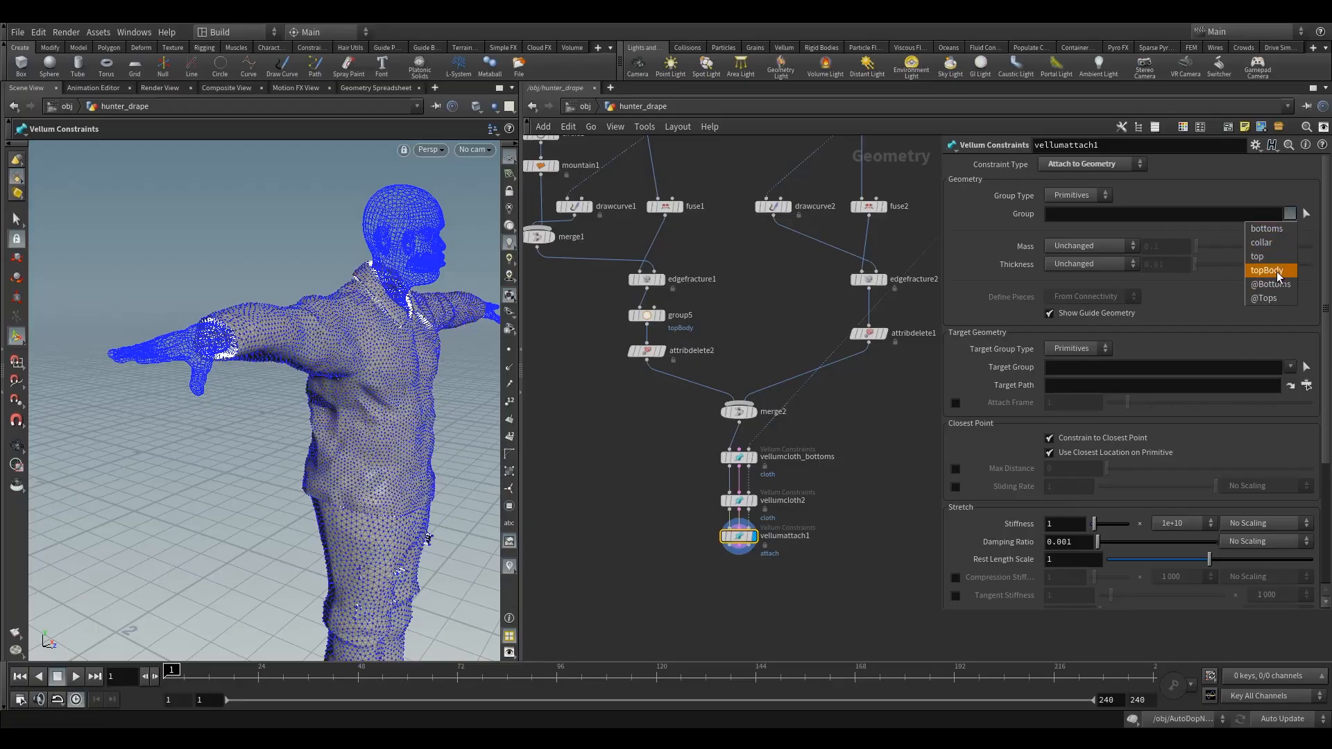
left_click(1072, 226)
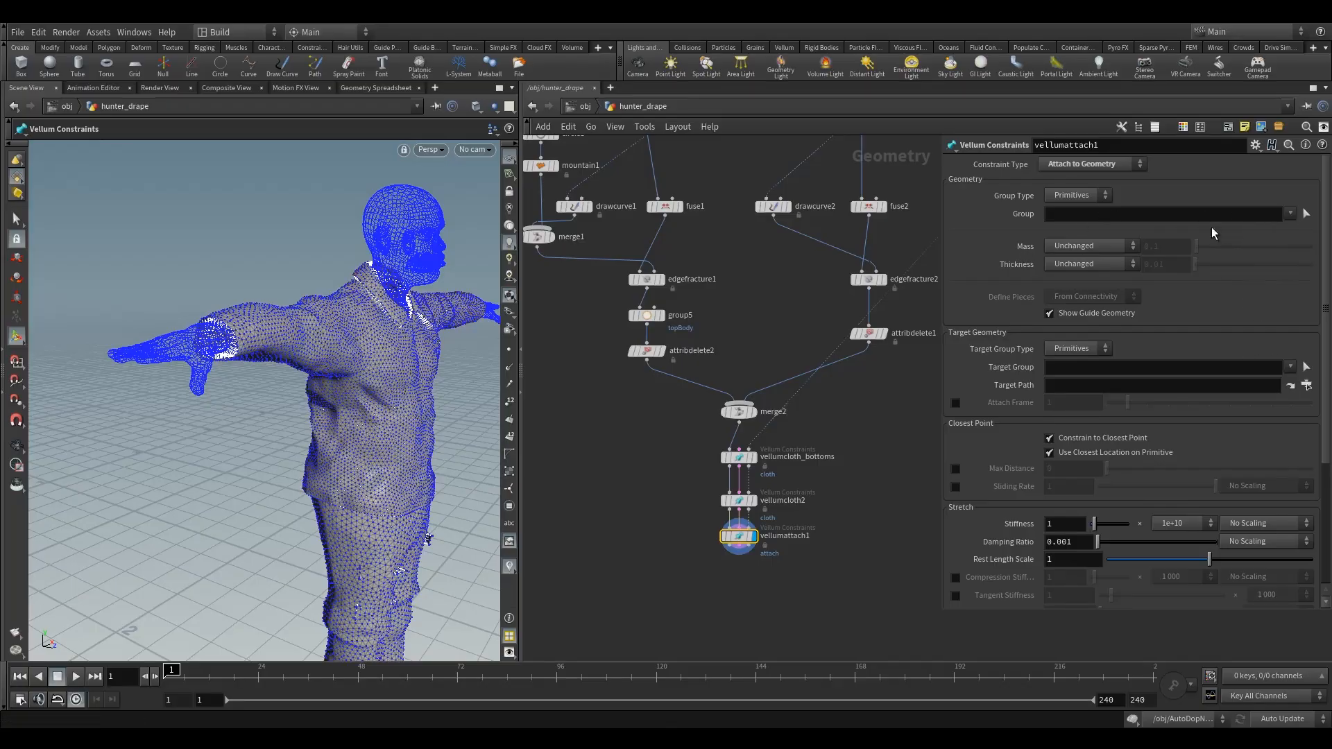
- Move vellumattach1 slightly further down the chain and restrict its constraint to the topBody group
left_click_drag(740, 541, 740, 555)
middle_click_drag(615, 421, 656, 453)
left_click_drag(632, 327, 710, 369)
left_click(780, 583)
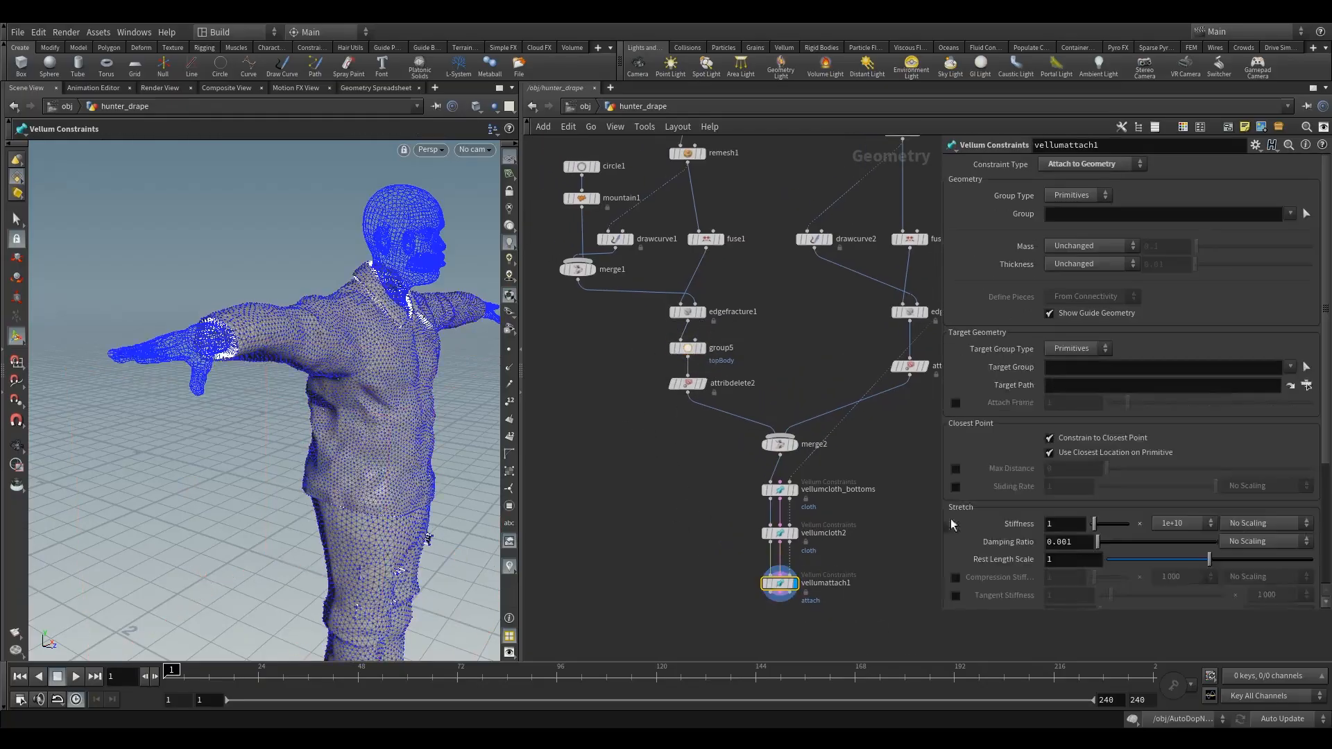
left_click(1289, 213)
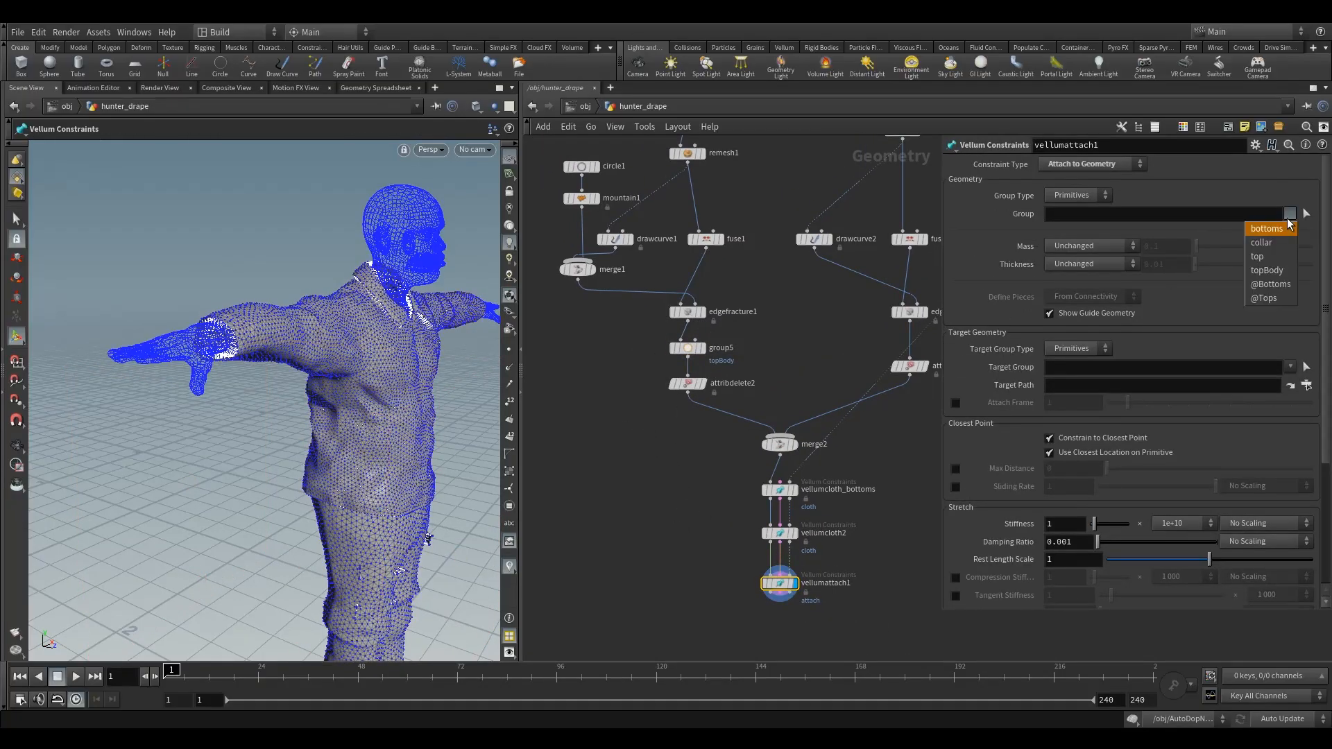
left_click(1267, 270)
- Examine the attachment guides on the shirt's lower torso from several angles
key("Escape")
left_click_drag(350, 394, 304, 364)
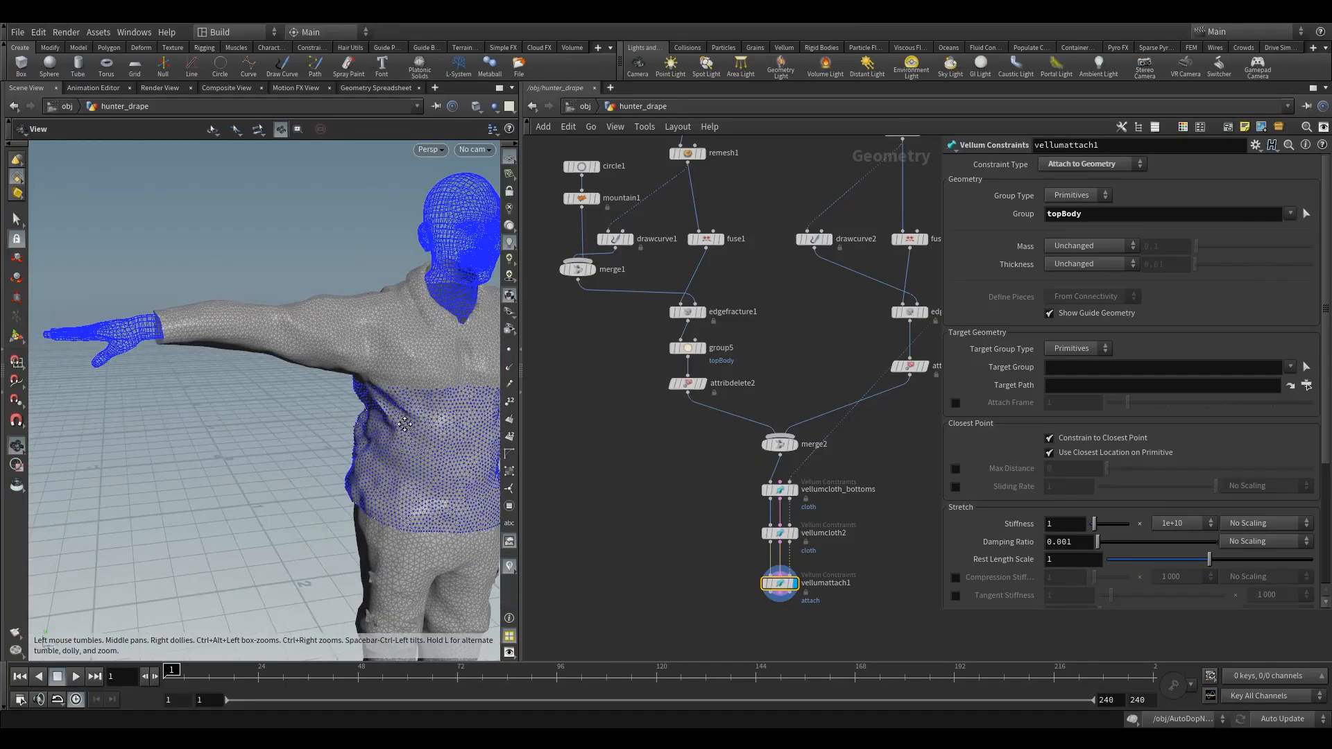
middle_click_drag(406, 424, 315, 385)
right_click_drag(315, 385, 345, 360)
left_click_drag(345, 360, 315, 351)
right_click_drag(315, 351, 322, 369)
mouse_move(321, 369)
left_mouse_down("alt")
mouse_move(306, 381)
mouse_move(321, 383)
left_mouse_up("alt")
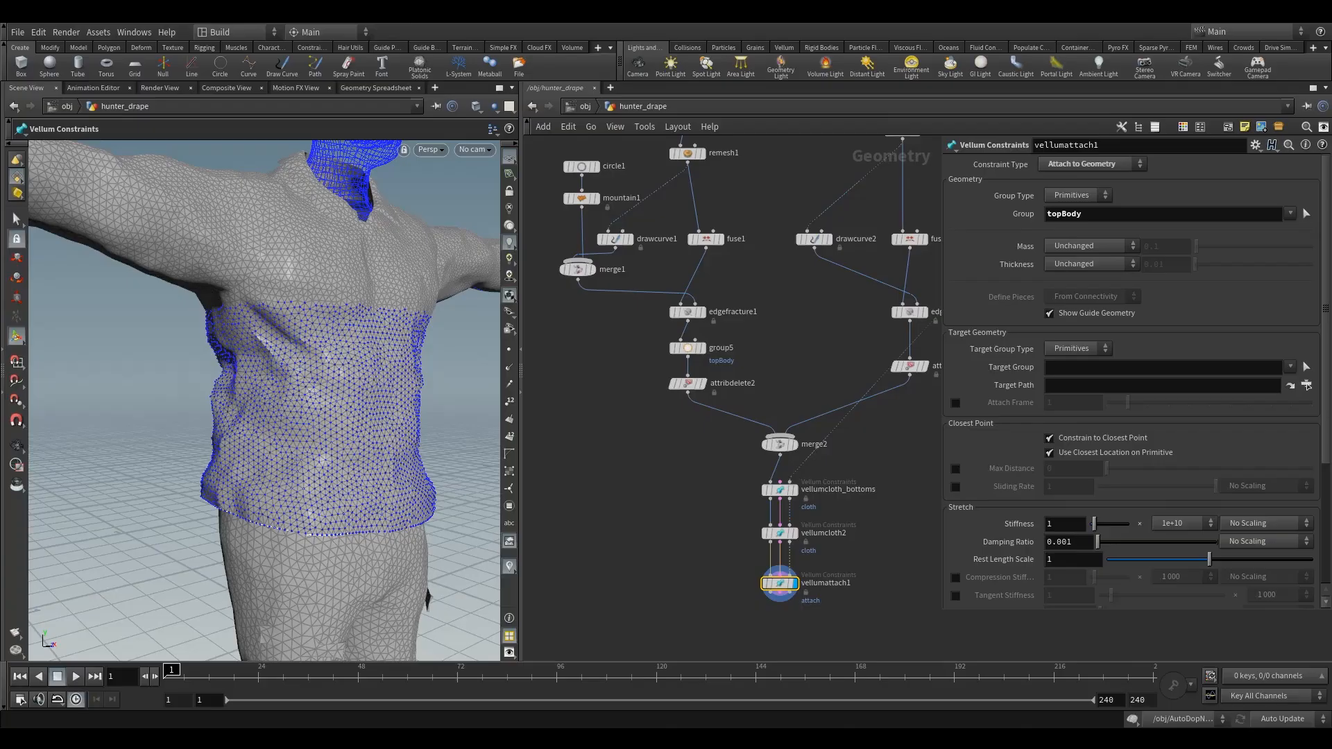
- Set vellumattach1's stretch stiffness to 1 × 1 000 000 and its rest length scale to 0.8
scroll(1088, 397, "down", 3)
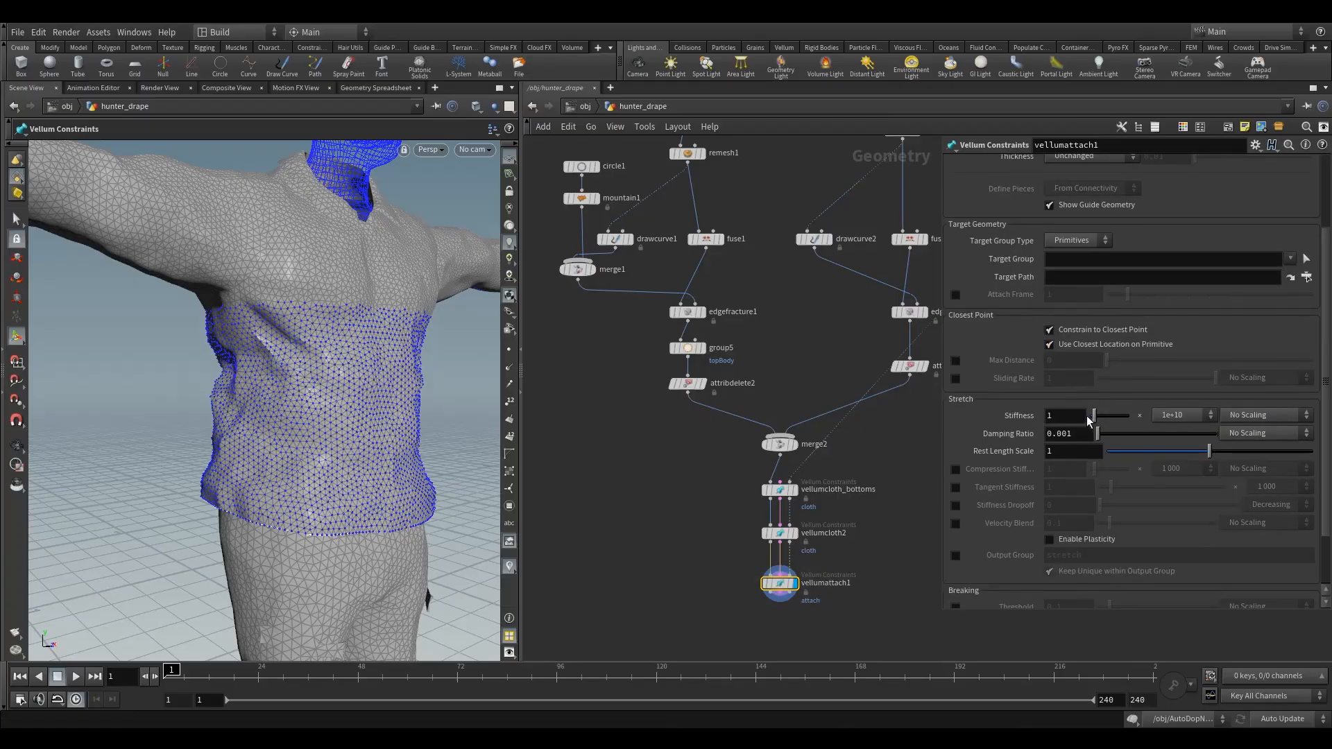
left_click(1175, 416)
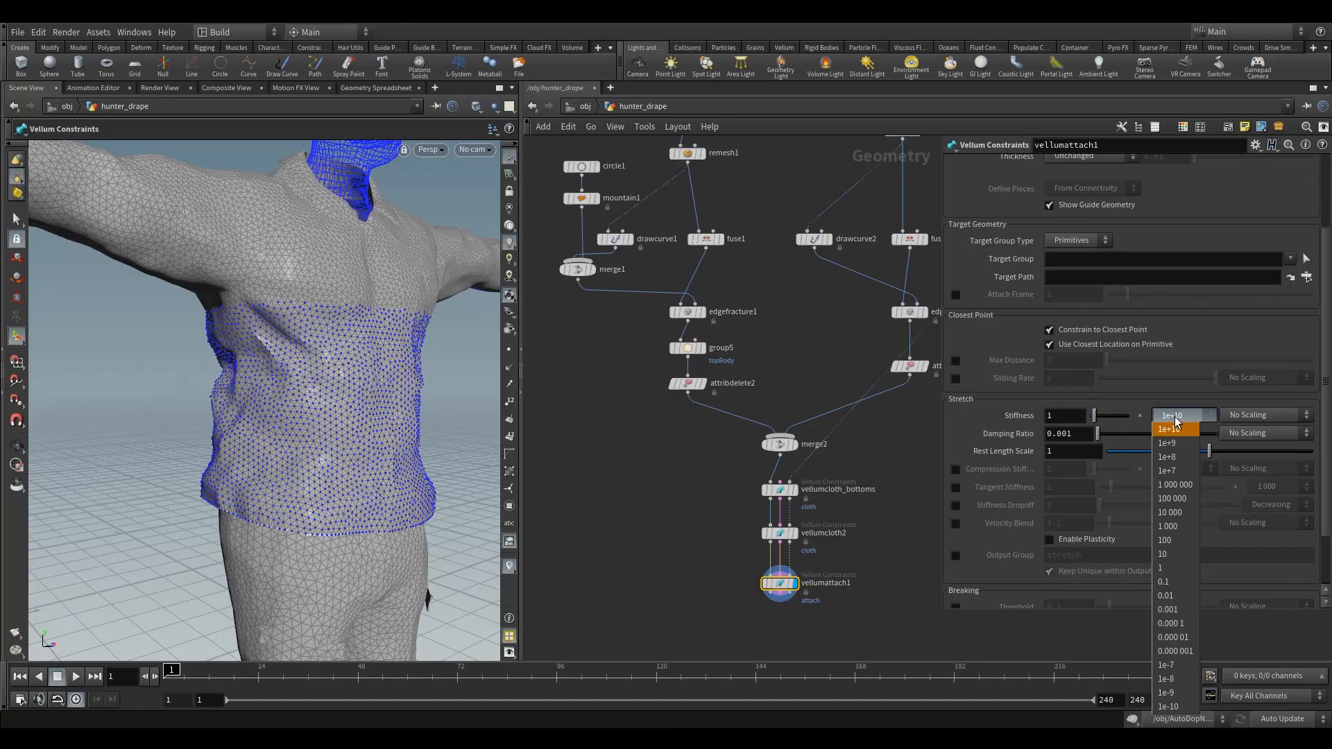
left_click(1186, 485)
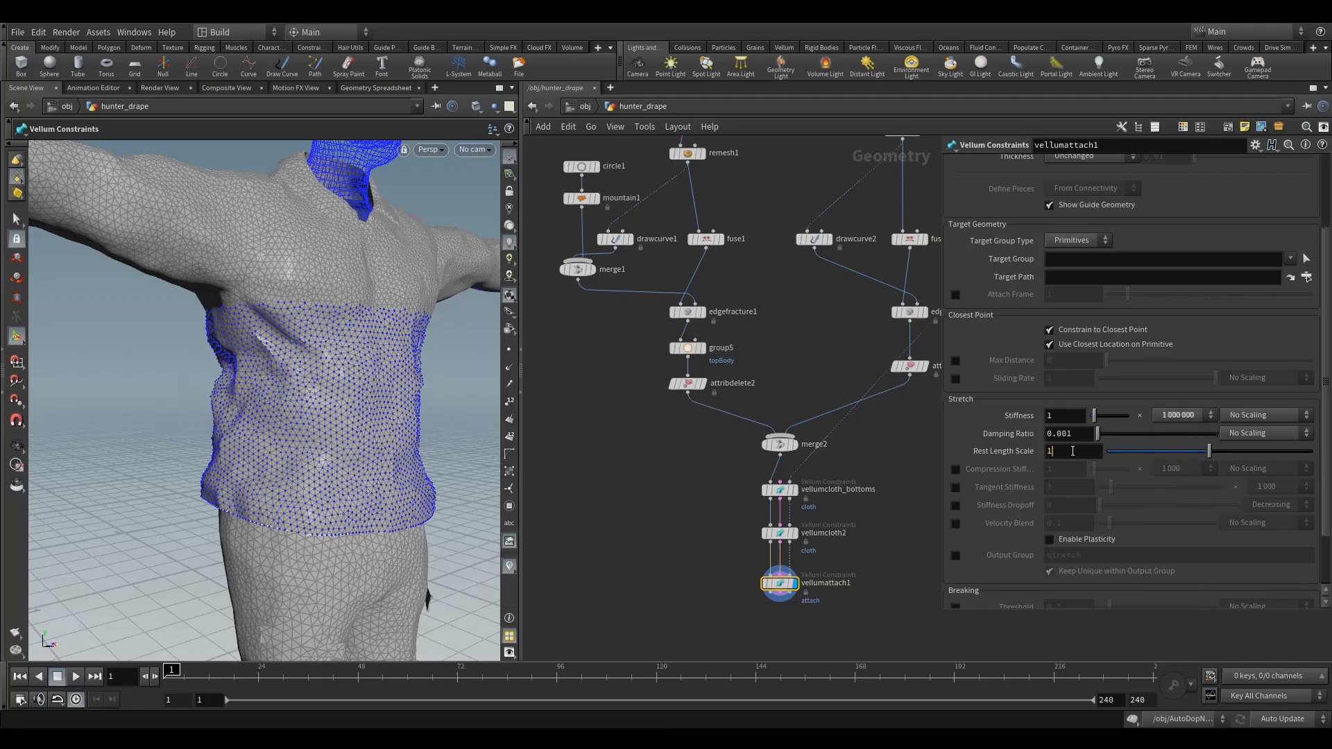
left_click_drag(1072, 451, 1024, 456)
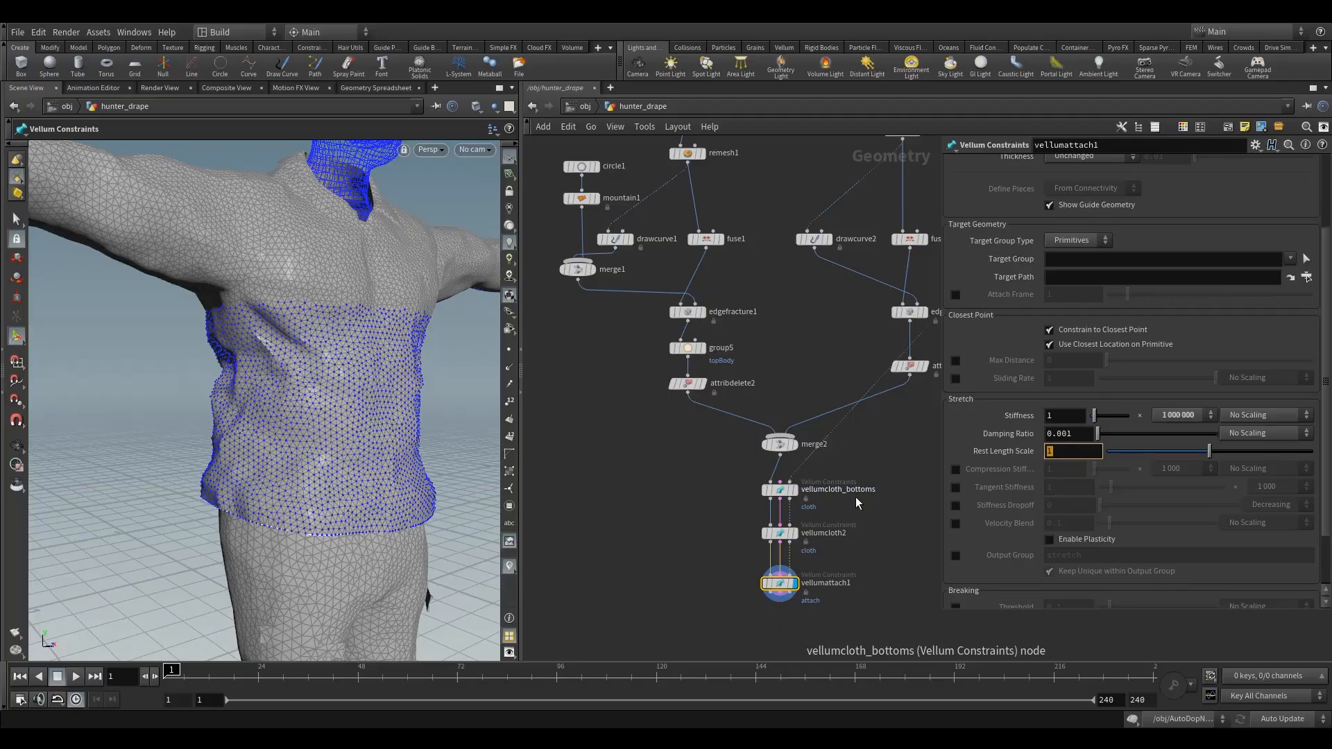
type(".8")
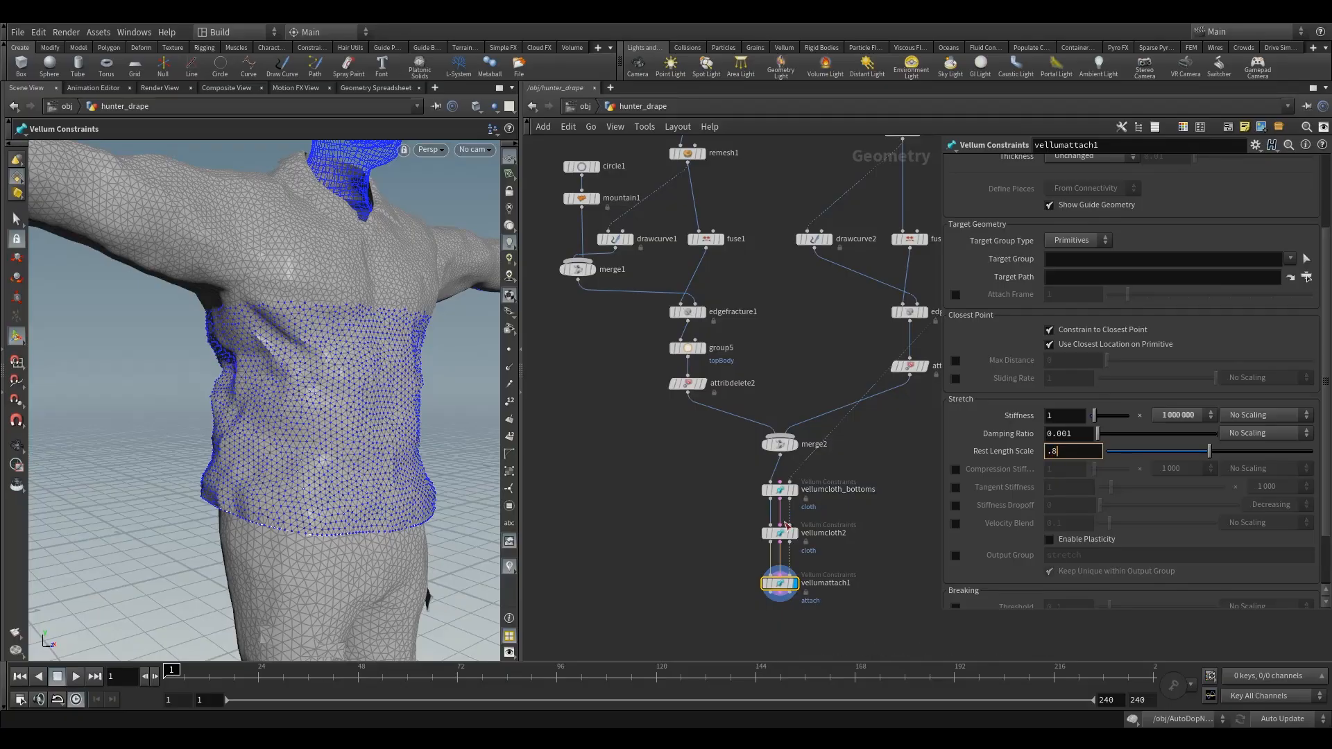
key("Return")
- Examine the attachment constraints between the shirt and the body, both up close inside the garment and from the front
key("Escape")
left_click_drag(319, 326, 326, 367)
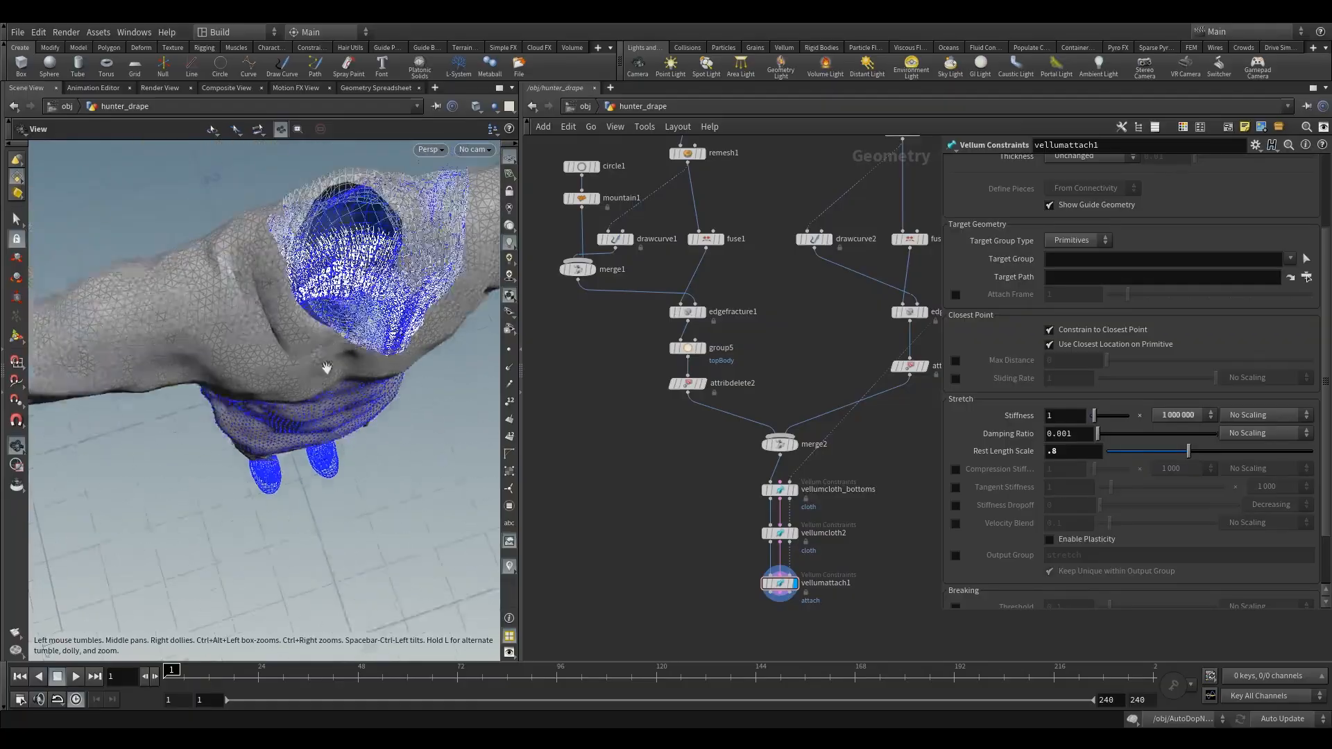
right_click_drag(326, 367, 394, 272)
left_click_drag(395, 272, 315, 307)
scroll(320, 406, "up", 10)
right_click_drag(315, 307, 308, 349)
right_click_drag(295, 361, 281, 326, "alt")
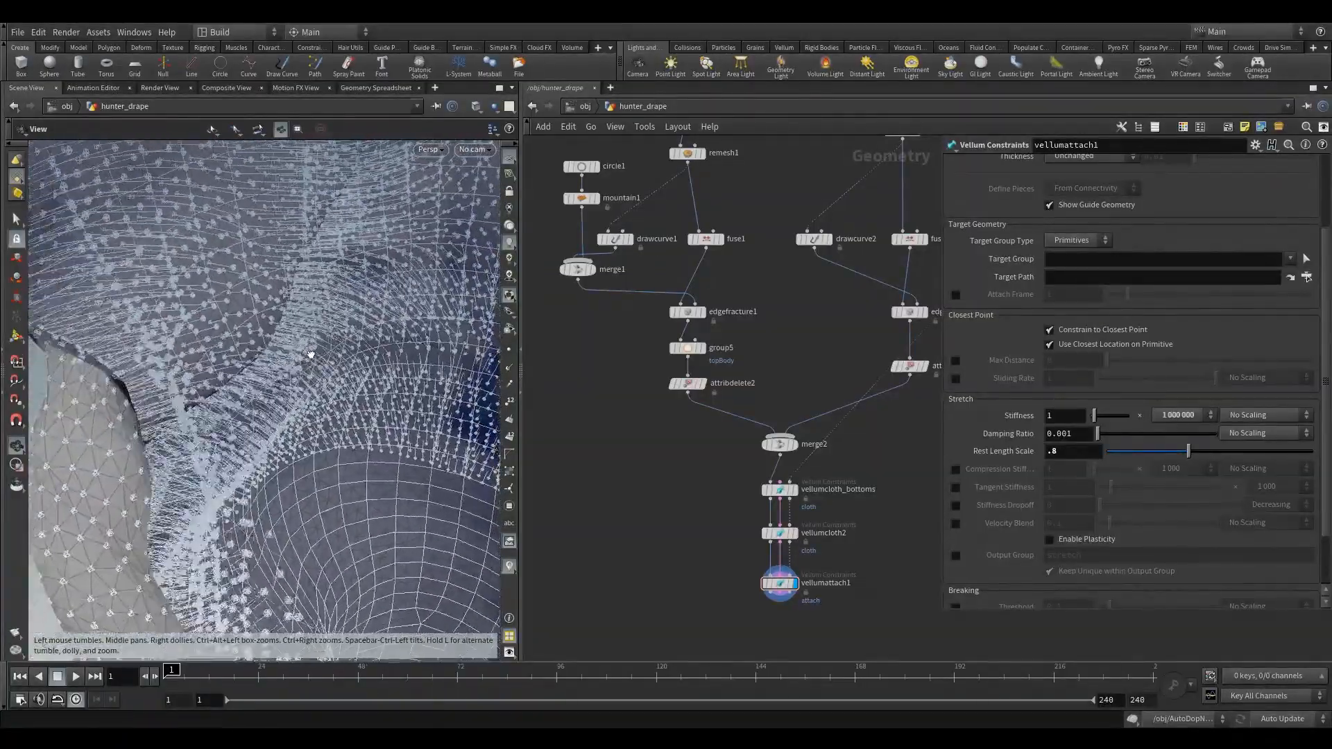
left_click_drag(280, 326, 292, 320, "alt")
right_click_drag(291, 319, 299, 351, "alt")
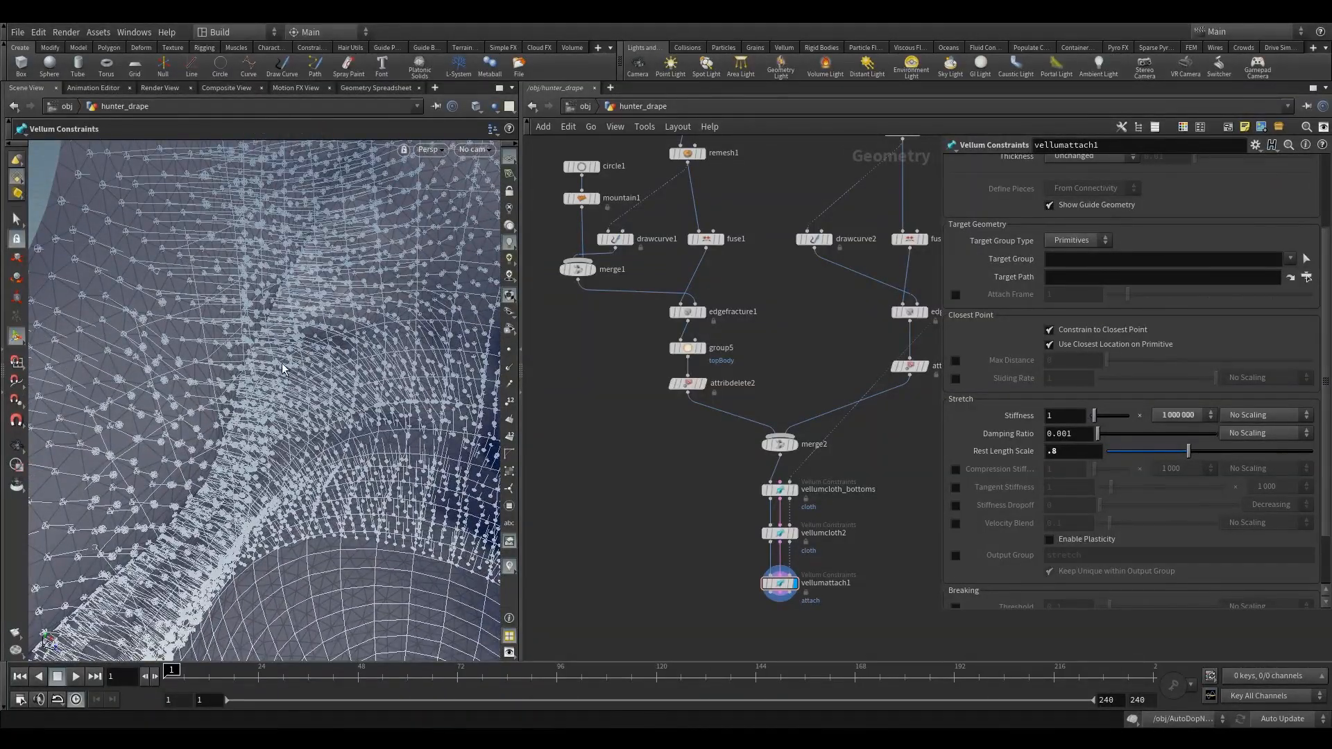
left_click_drag(280, 360, 238, 342, "alt")
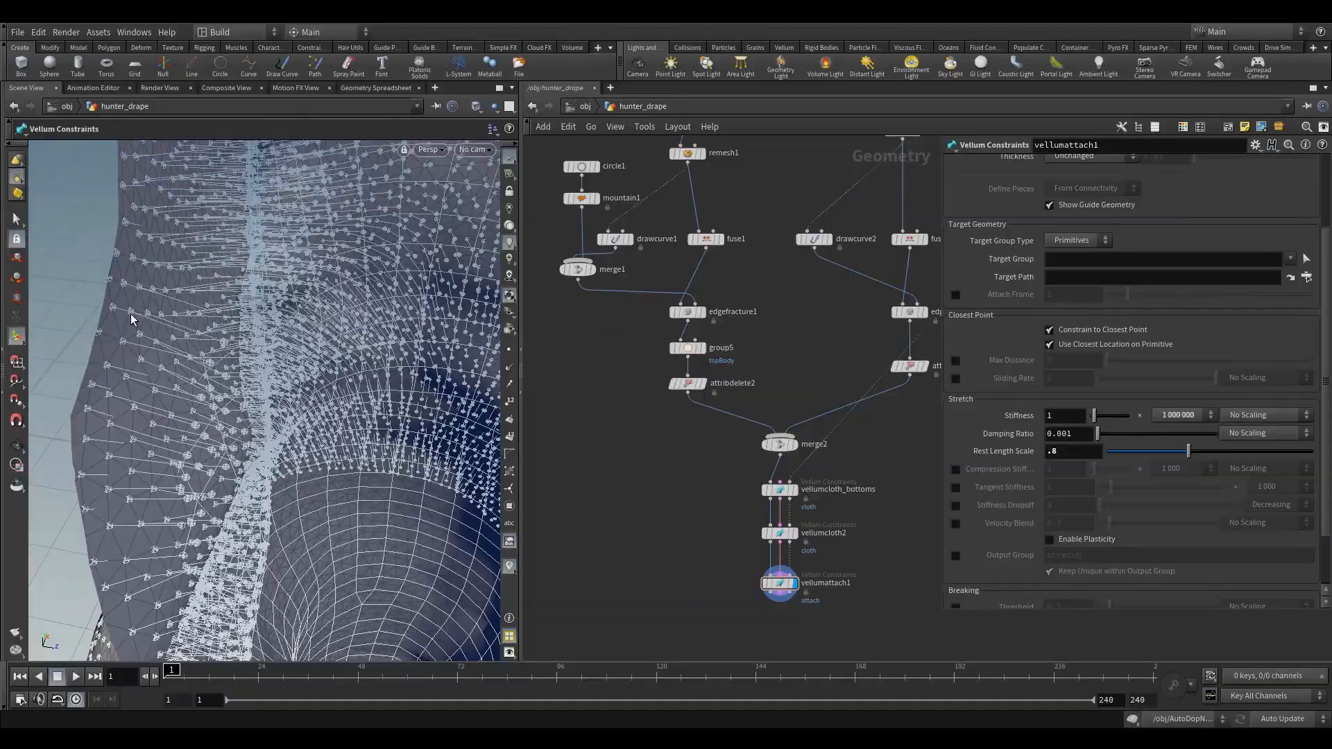
left_click(1076, 455)
right_click(338, 407)
left_click(288, 428)
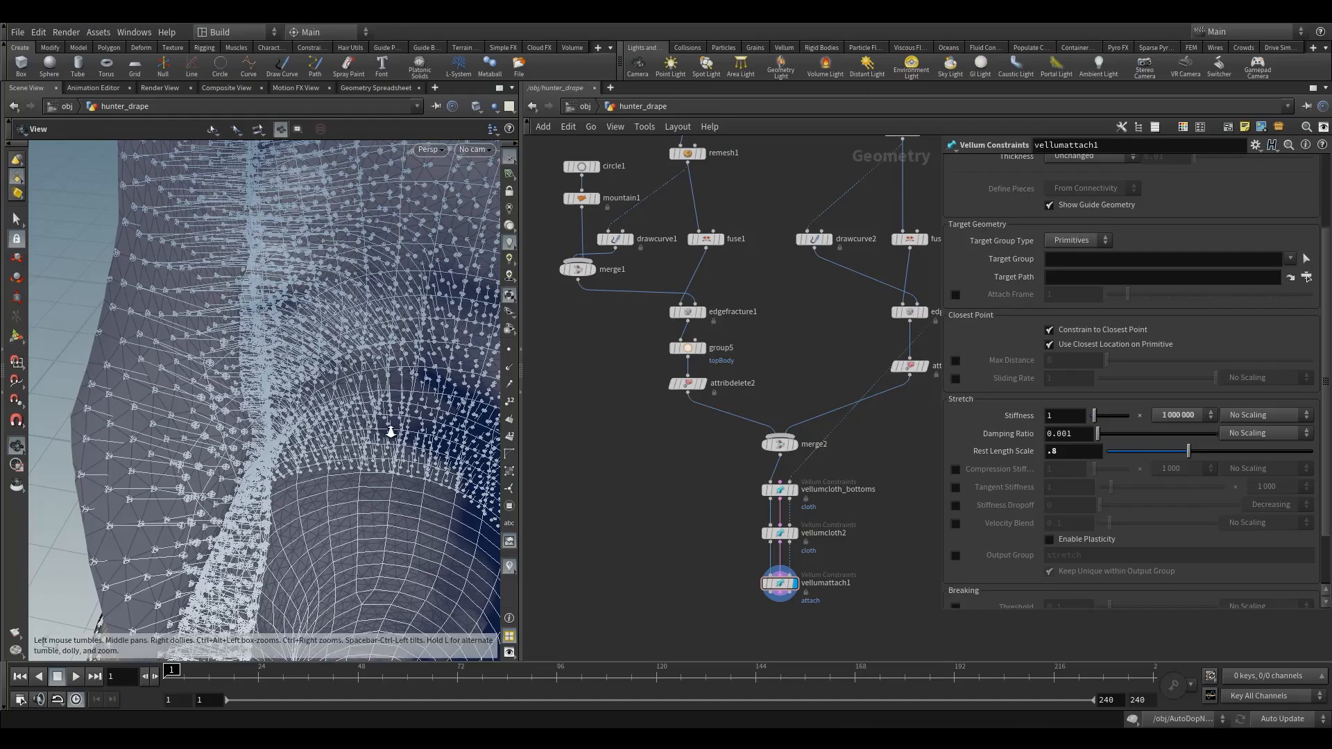
right_click_drag(389, 430, 269, 460, "alt")
left_click_drag(418, 464, 309, 419)
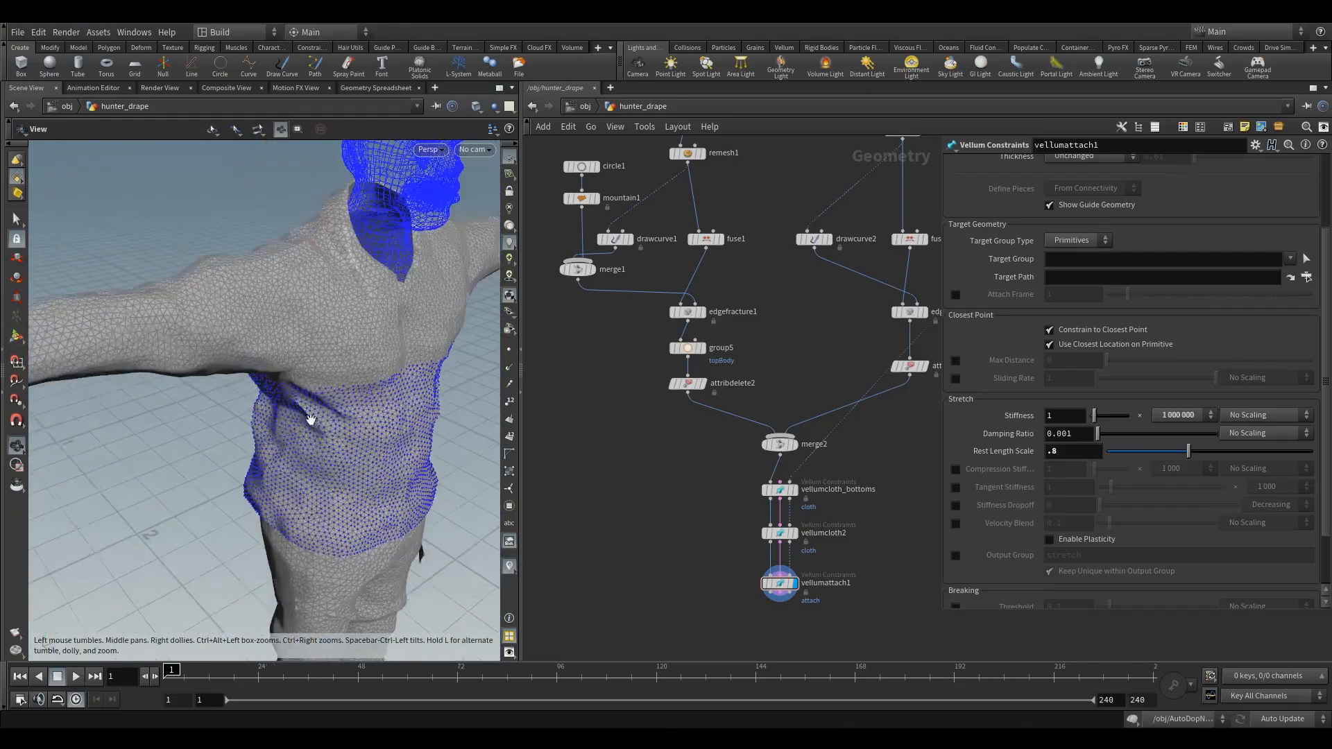
middle_click_drag(309, 419, 307, 446)
left_click_drag(308, 446, 206, 382)
key("Return")
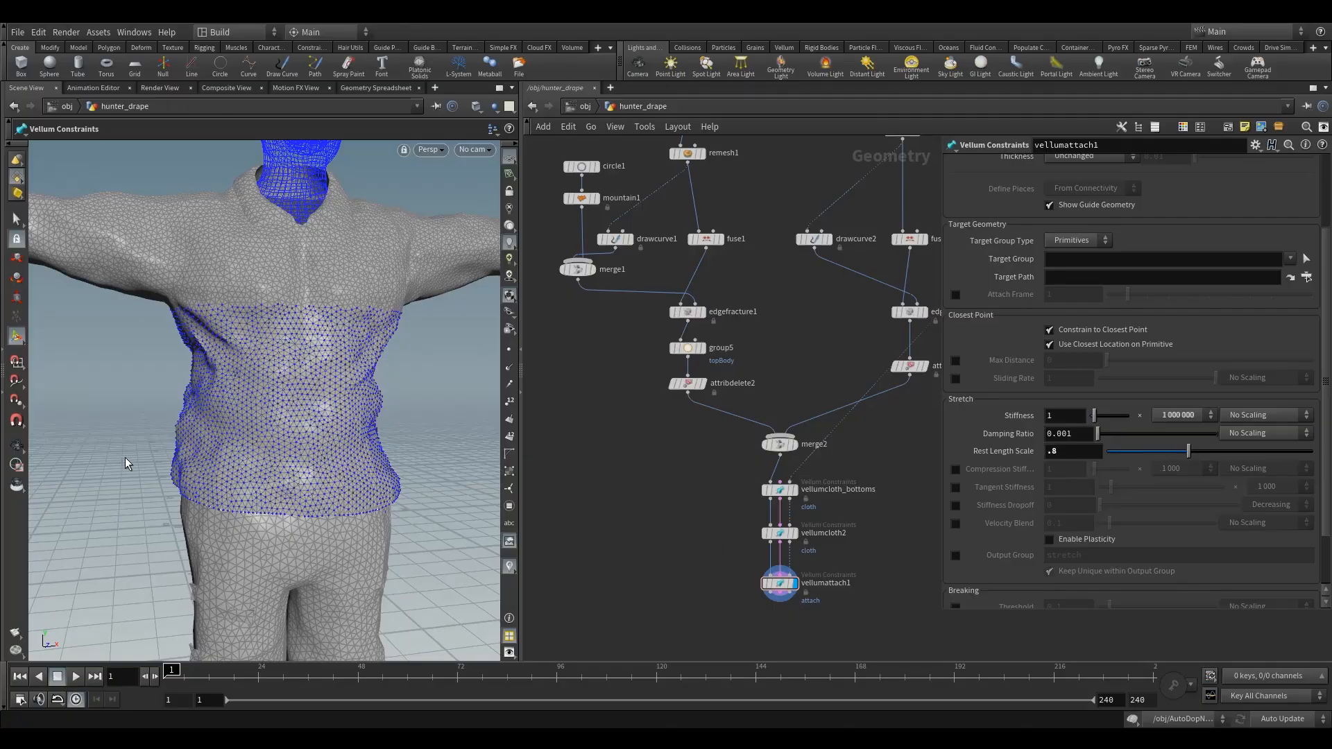
- Add a second Vellum Attach to Geometry node beneath vellumattach1 and wire it into the constraint chain
middle_click_drag(621, 519, 585, 414)
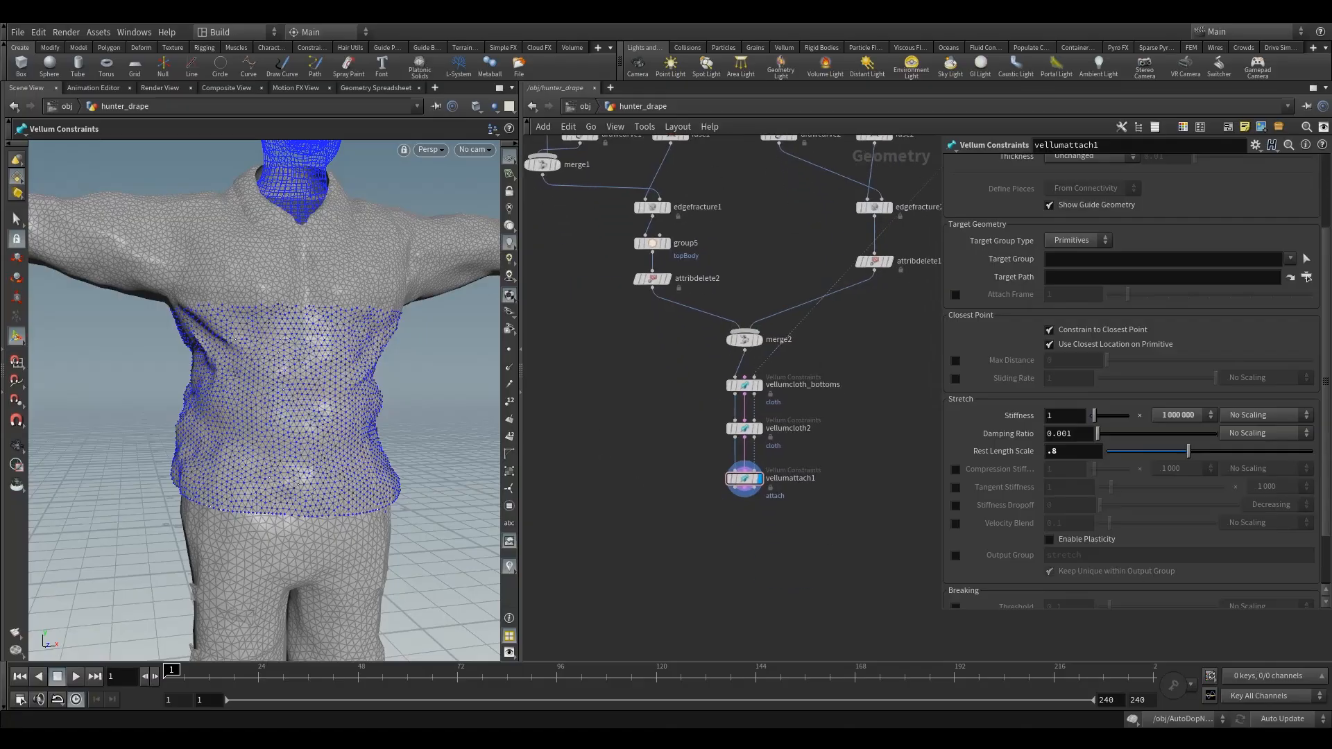
key("Tab")
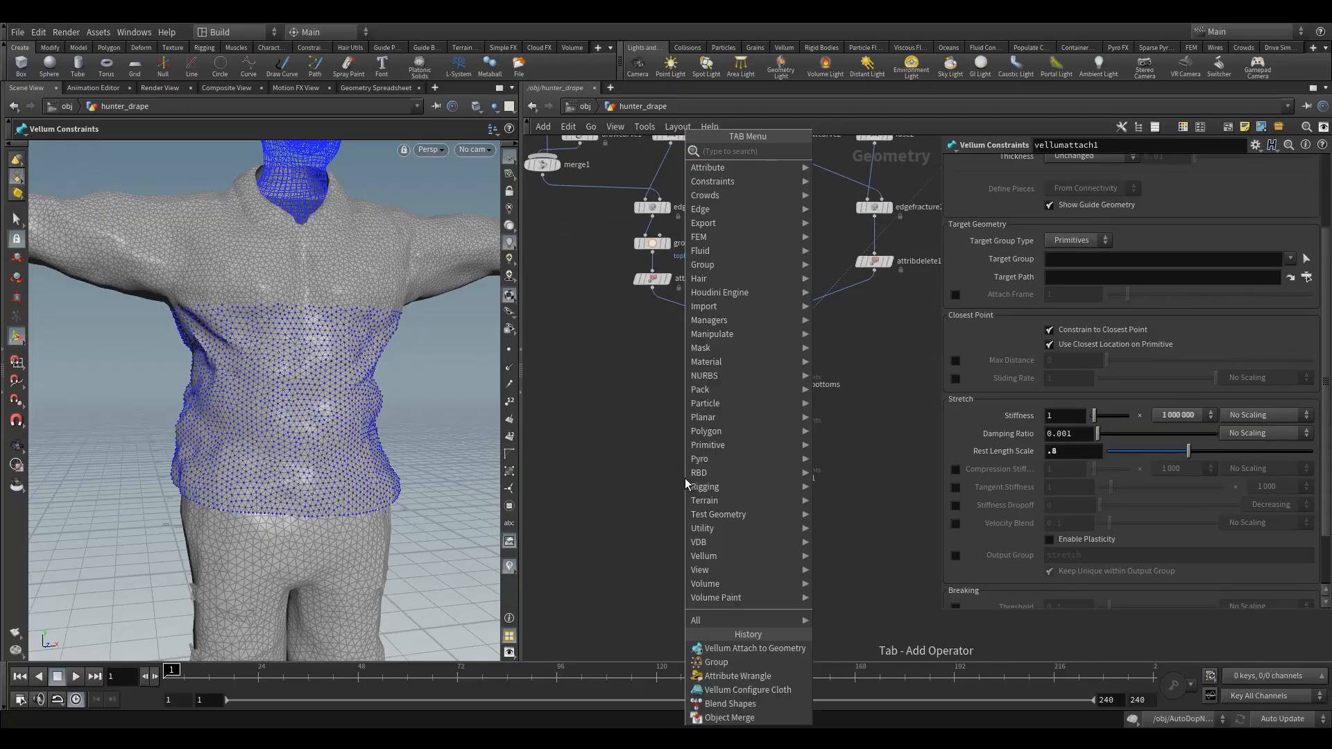
type("vell")
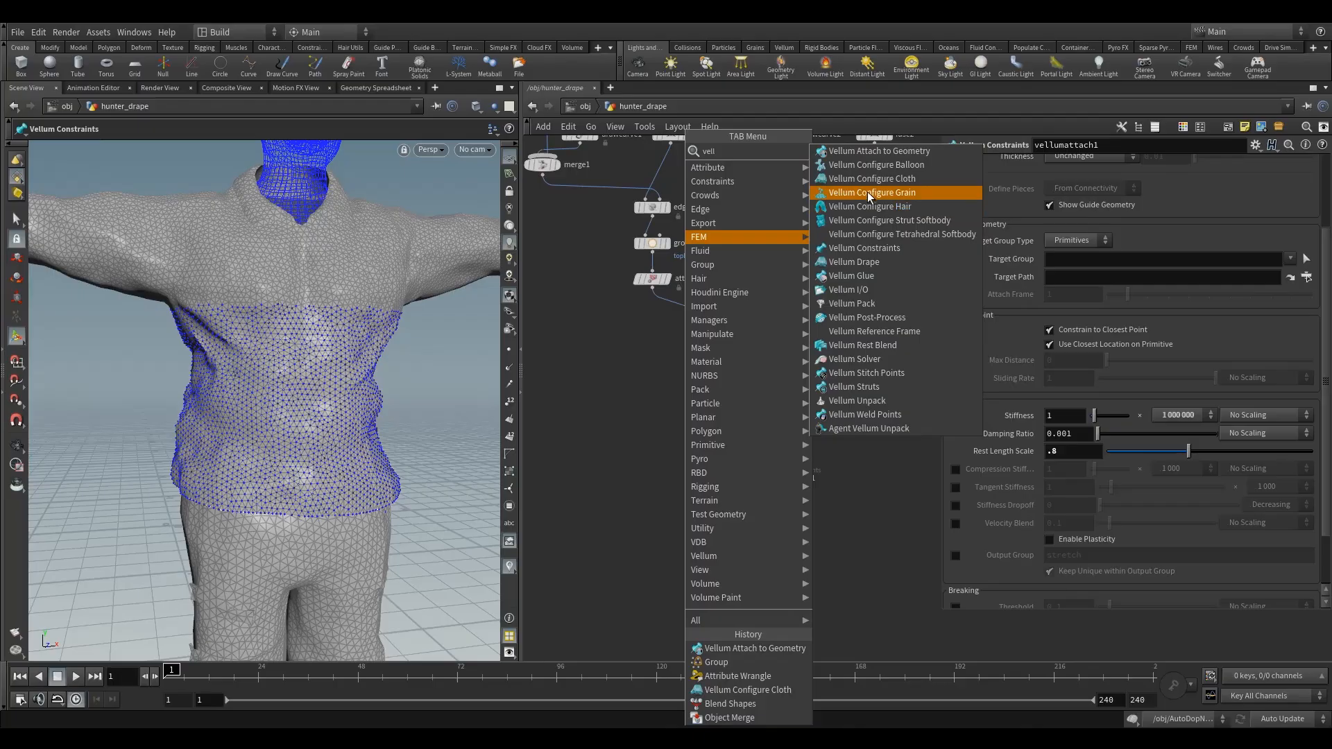
left_click(885, 164)
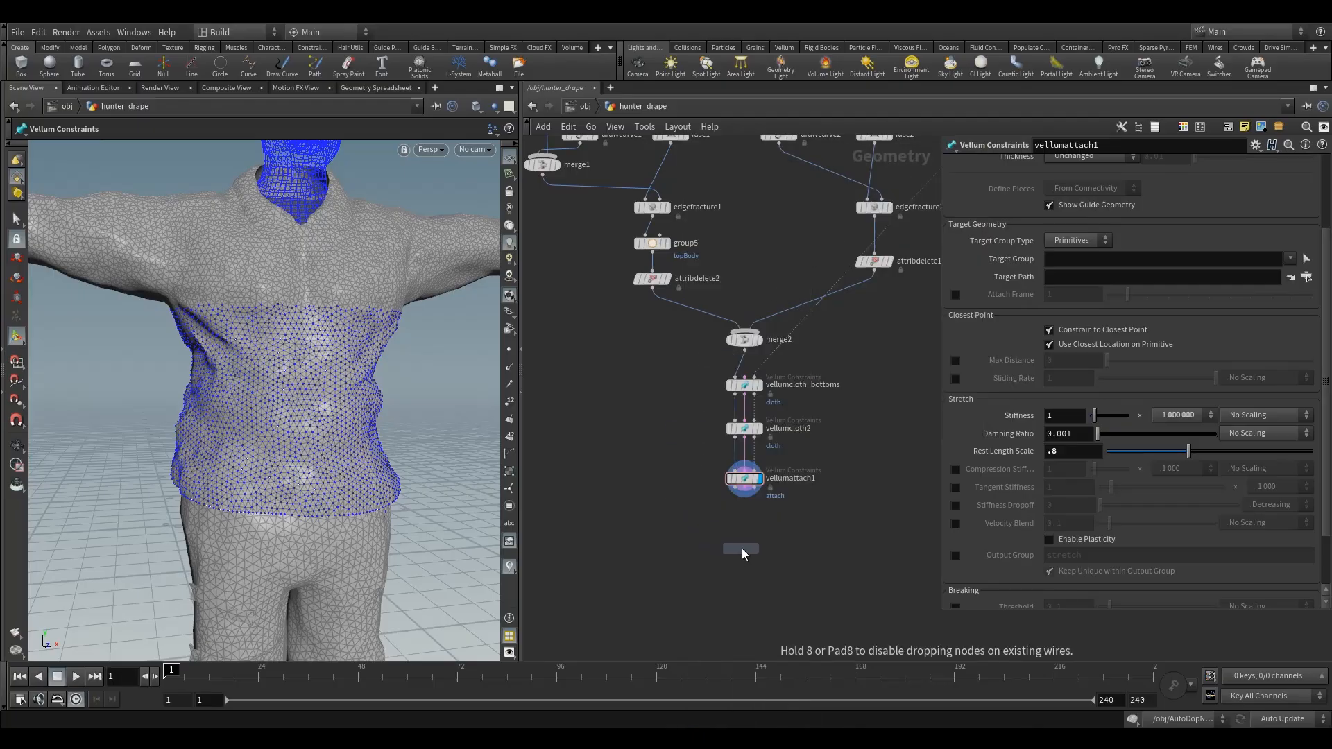
left_click(745, 540)
left_click_drag(736, 489, 744, 533)
- Rename vellumcloth2 as vellumcloth_top and the two attach nodes as vellumattach_topBody and vellumattach_belt
scroll(816, 440, "up", 3)
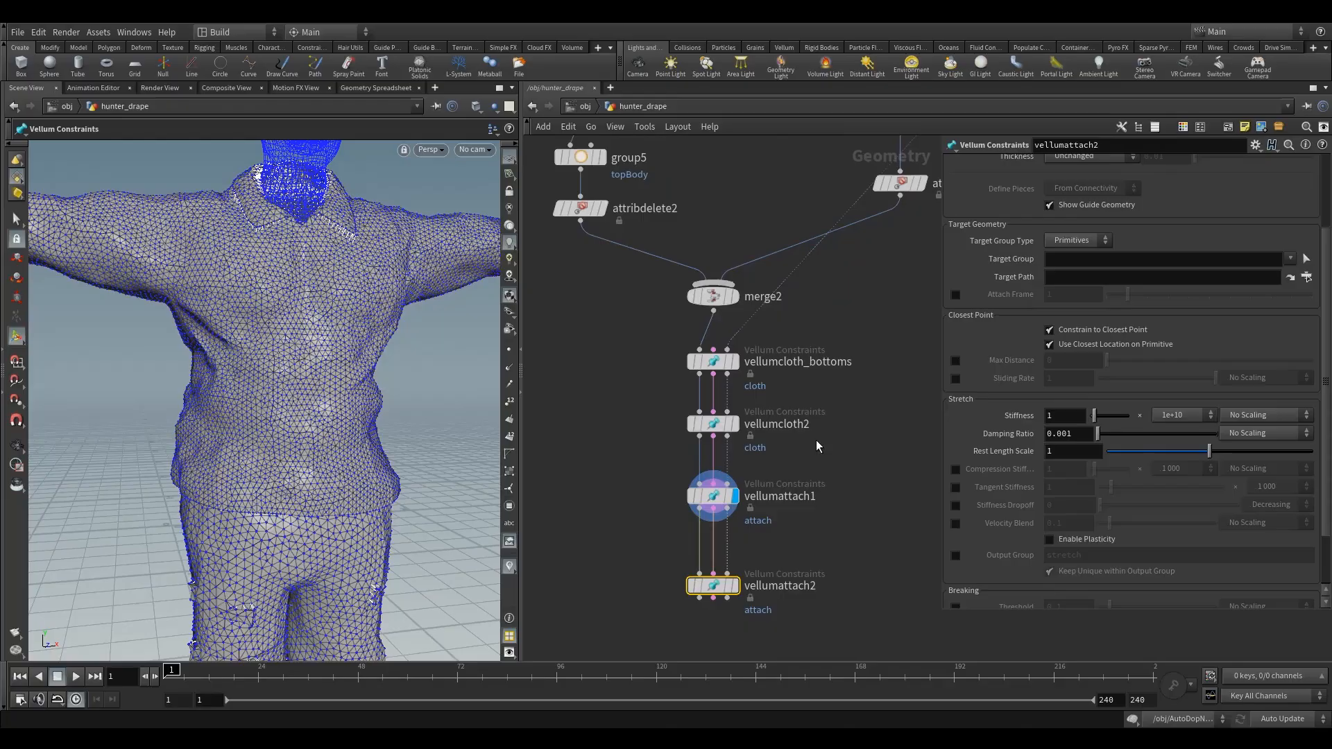
double_click(825, 425)
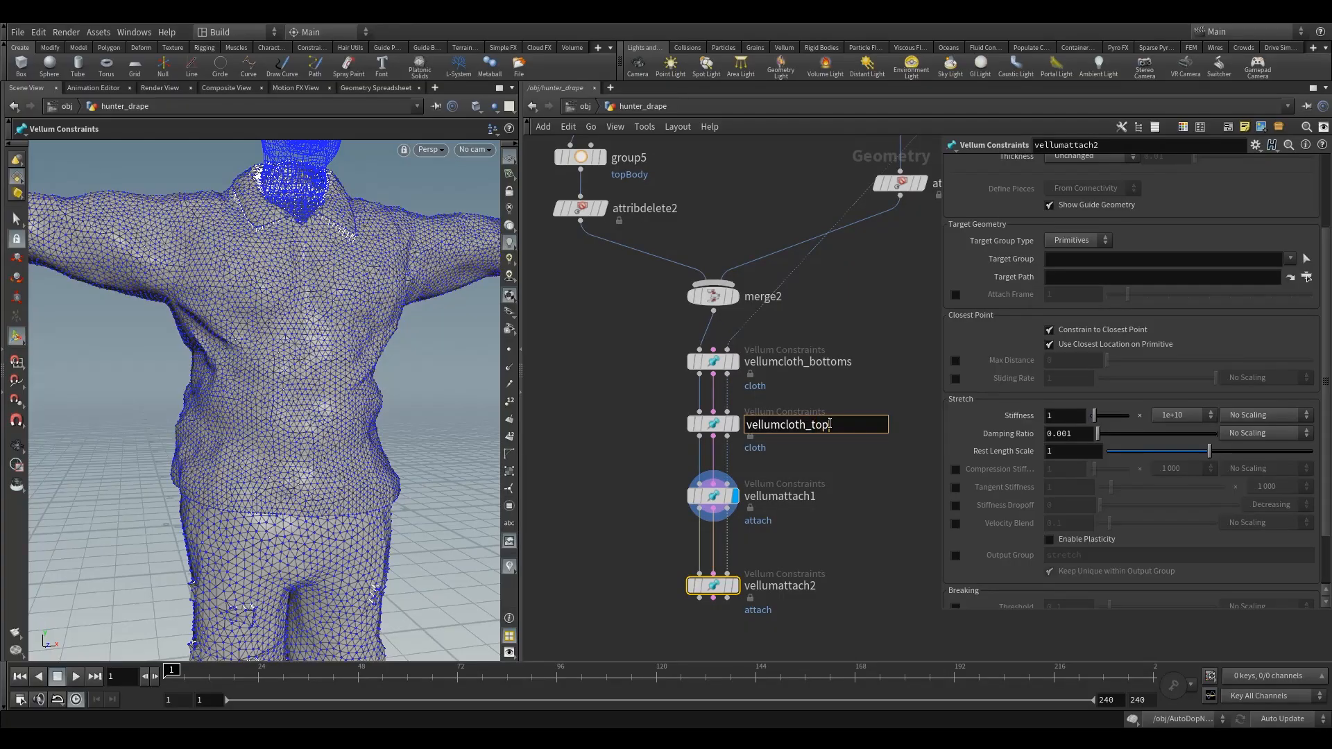
double_click(826, 497)
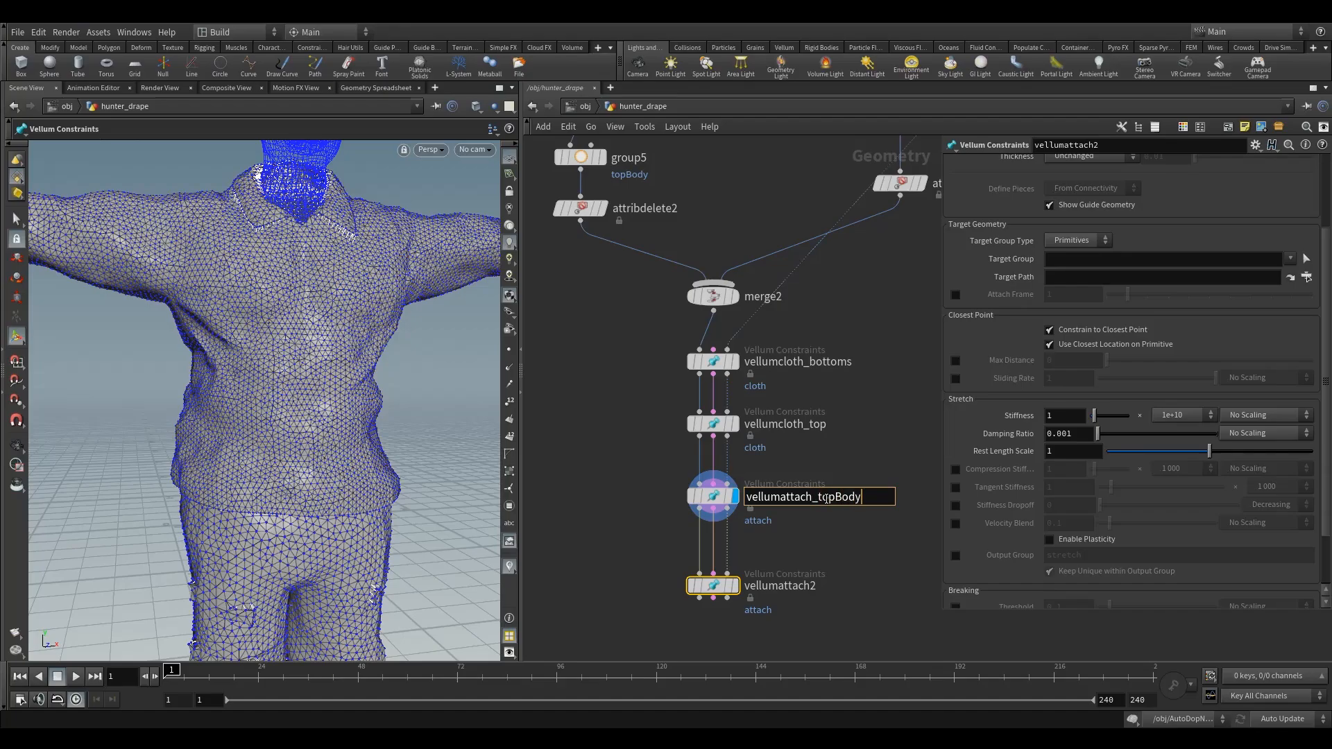
double_click(825, 587)
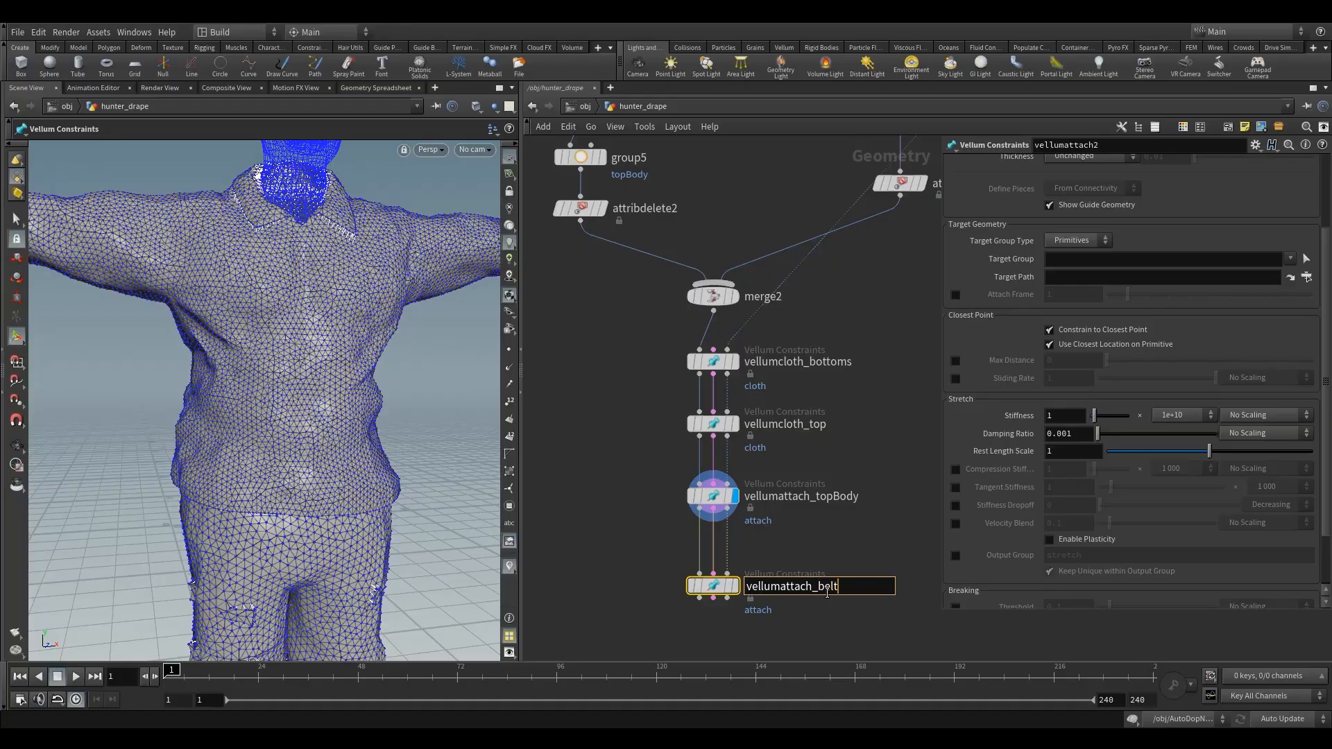
key("Return")
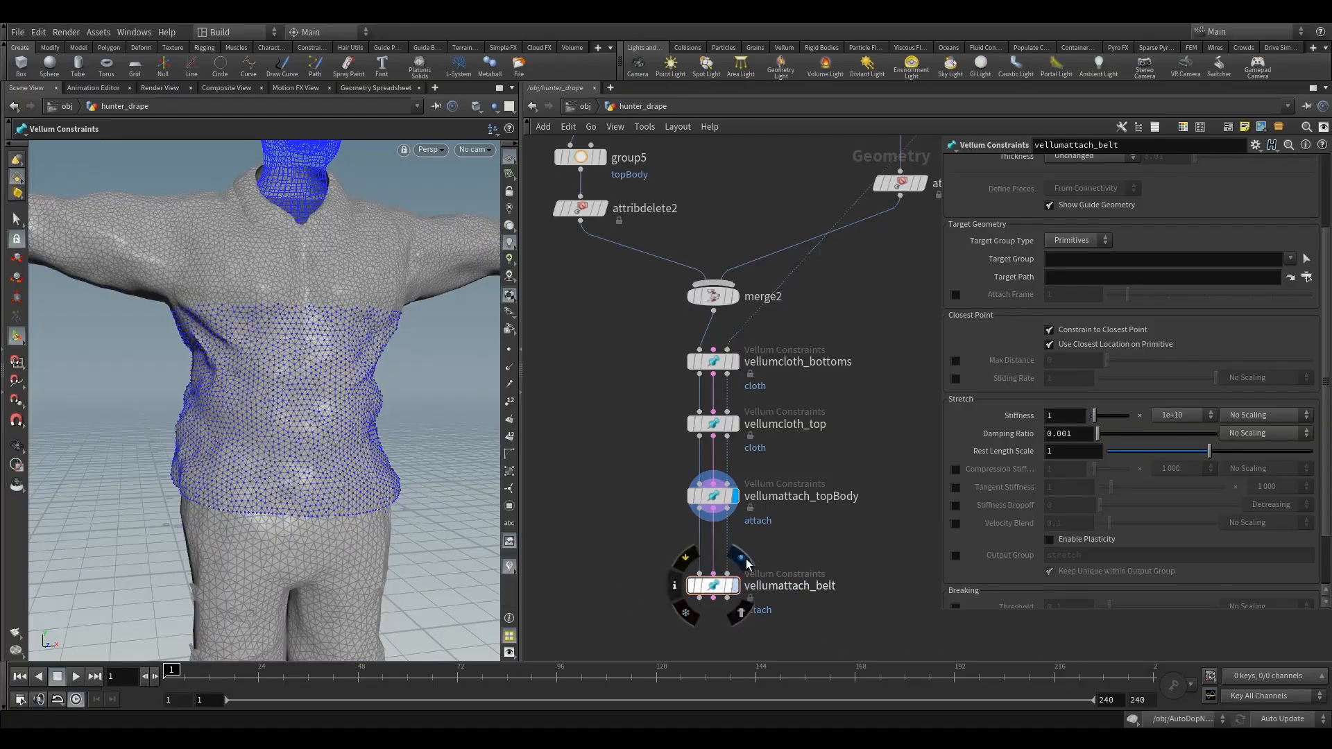
- Display the vellumattach_belt node and set its target group type to Points
left_click(733, 586)
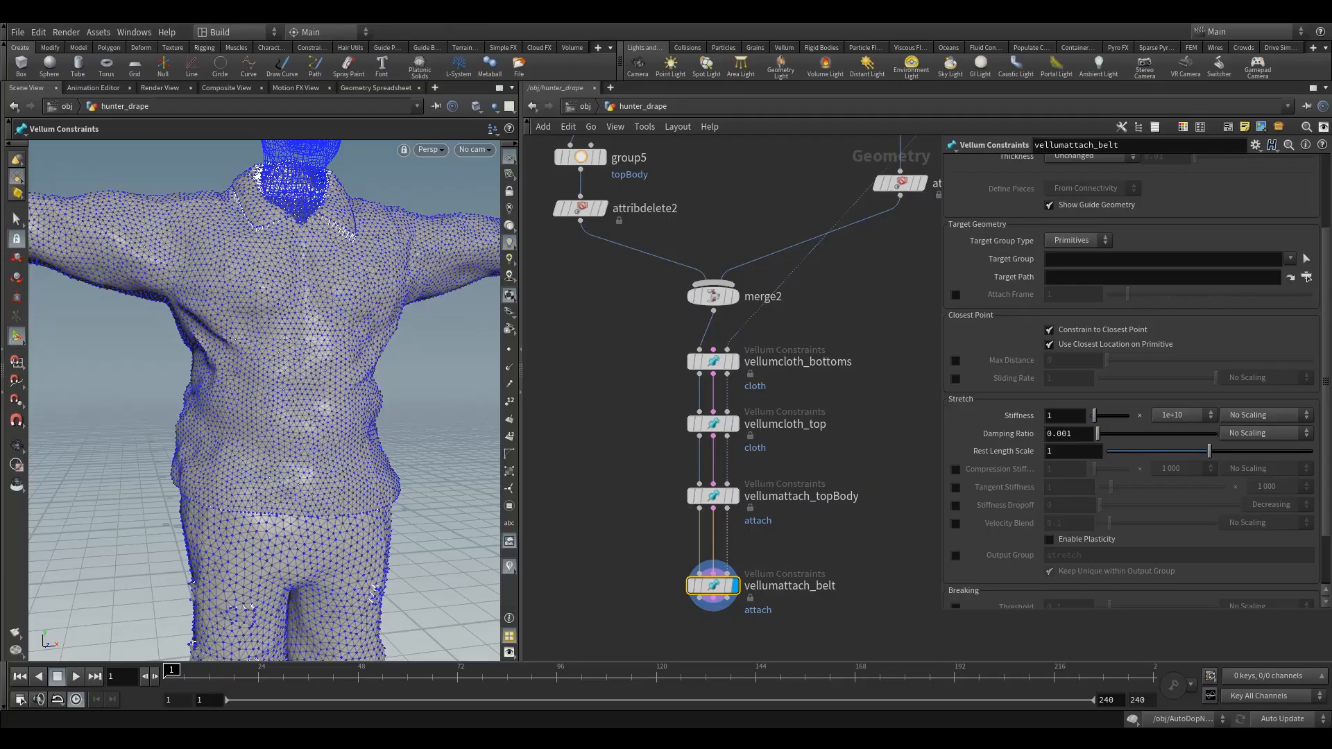
left_click(1079, 240)
left_click(1078, 274)
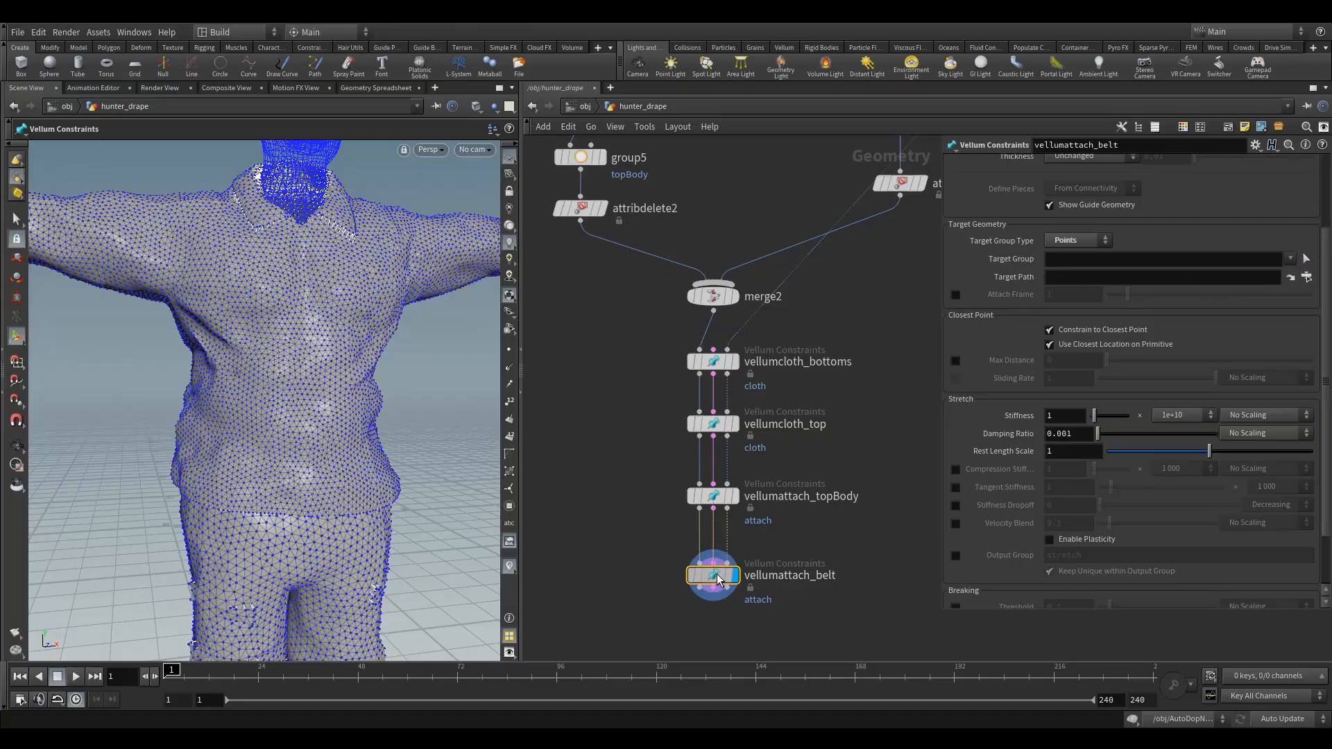
- Check the group4 node that defines the belt point group in the trousers branch, and return to vellumattach_belt
middle_click_drag(835, 290, 772, 485)
scroll(783, 455, "down", 4)
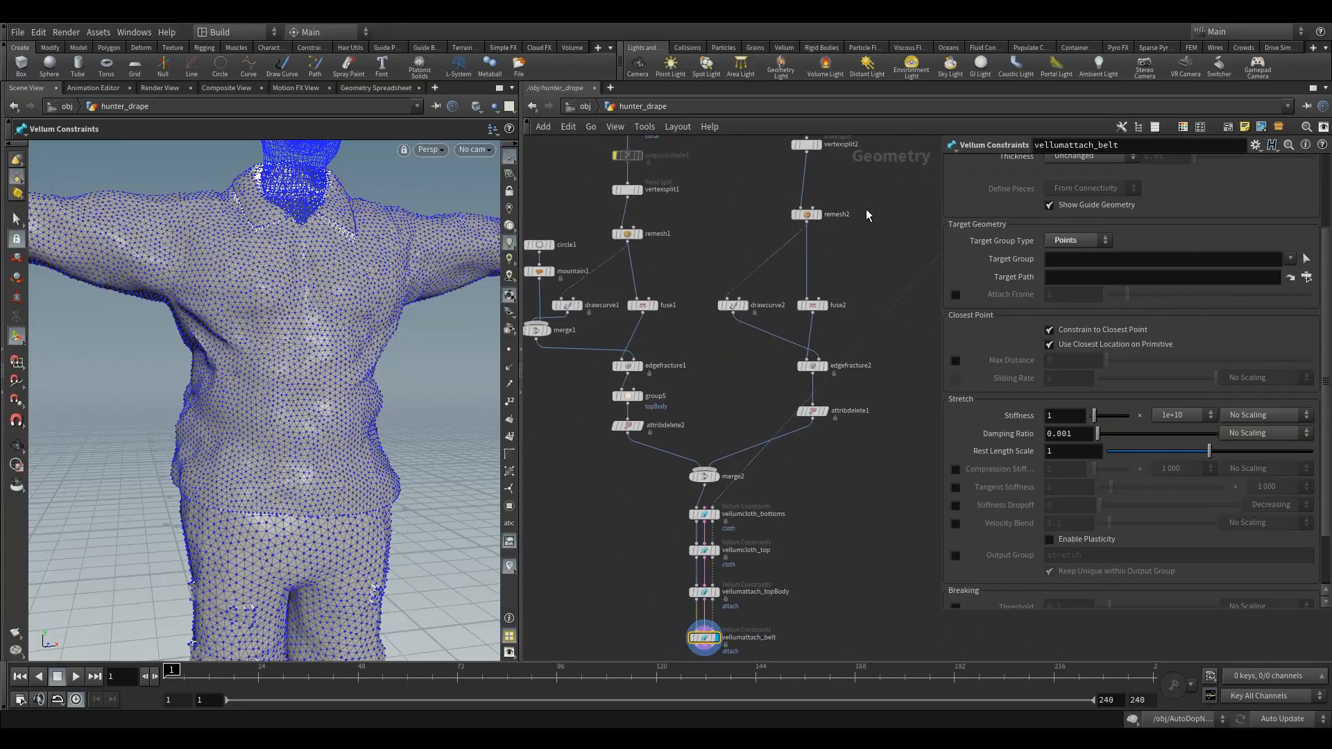
middle_click_drag(866, 209, 847, 334)
left_click(785, 235)
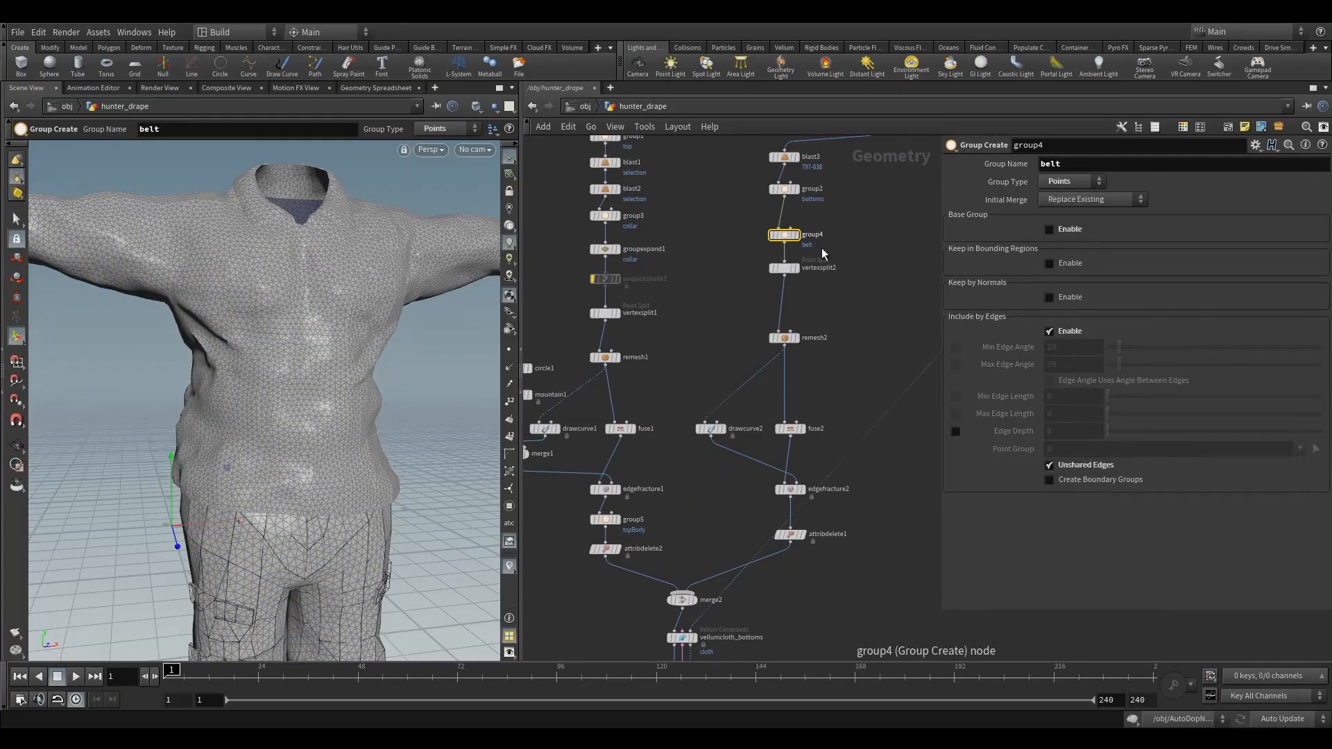
middle_click_drag(823, 560, 860, 316)
left_click(719, 516)
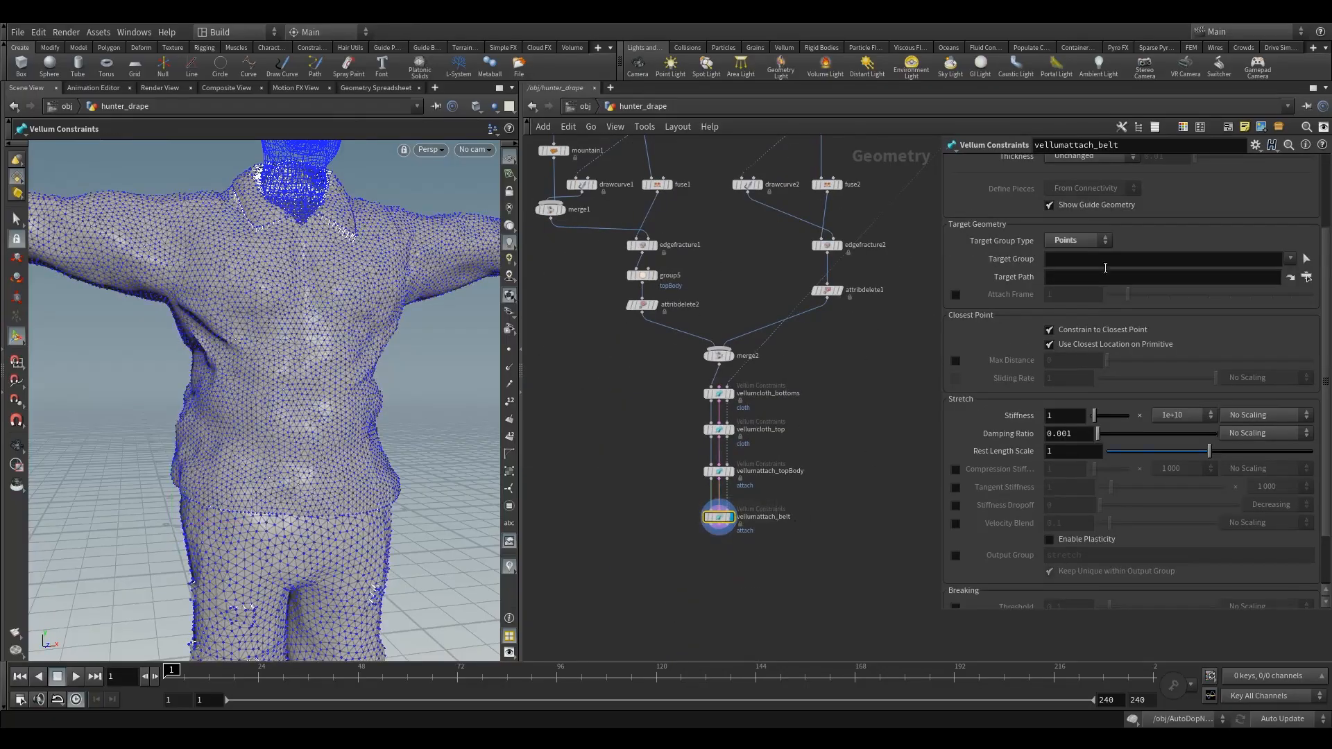
- Set vellumattach_belt's target group type back to Primitives and its geometry group type to Points
scroll(1145, 246, "up", 2)
scroll(1164, 243, "up", 2)
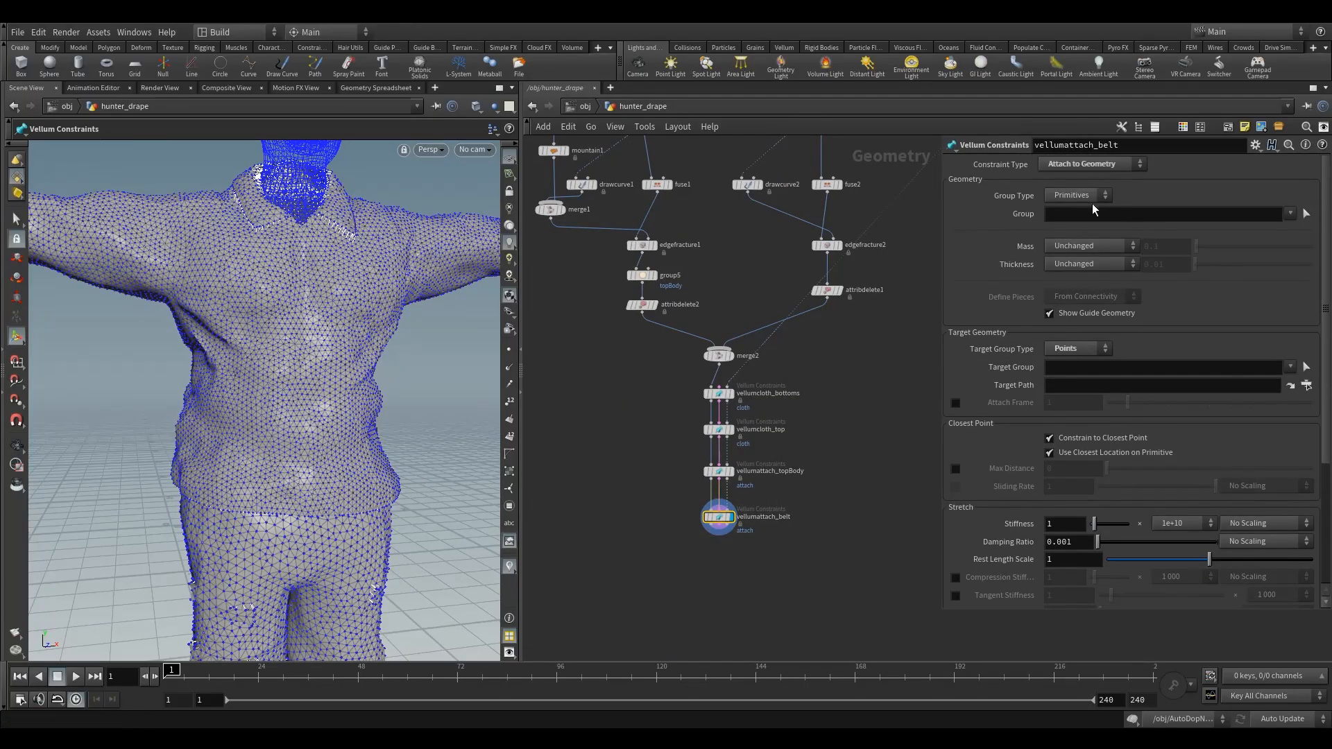
left_click(1080, 348)
left_click(1068, 361)
left_click(1078, 197)
left_click(1080, 221)
- Assign the belt point group as vellumattach_belt's constraint group
left_click(1306, 213)
left_click(1290, 214)
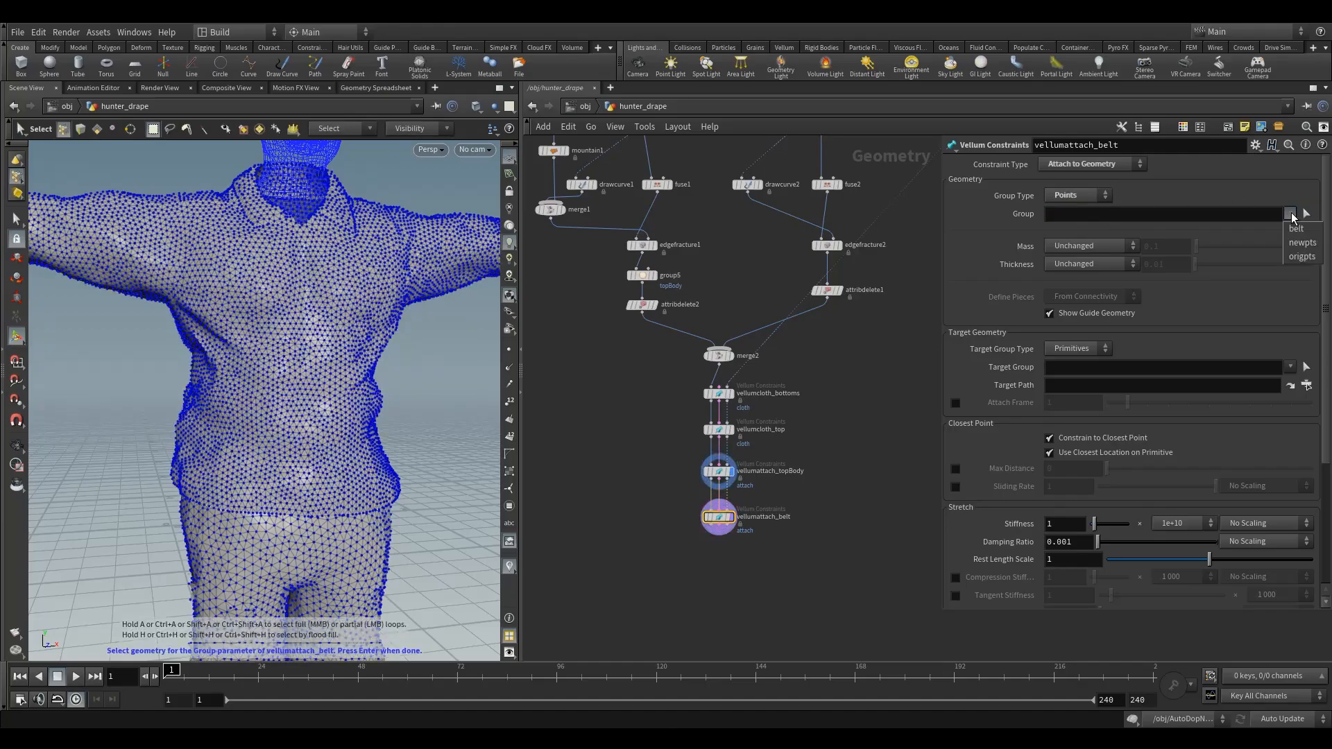
left_click(1297, 230)
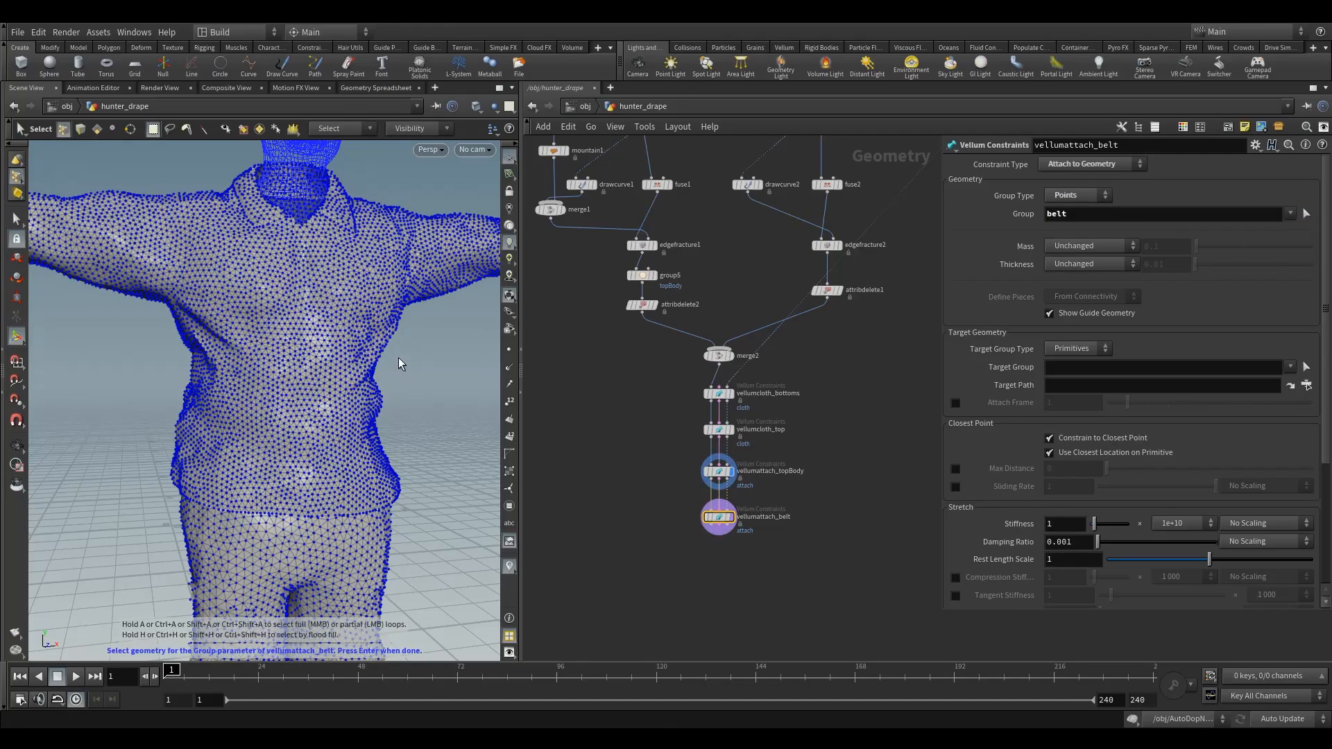
key("Return")
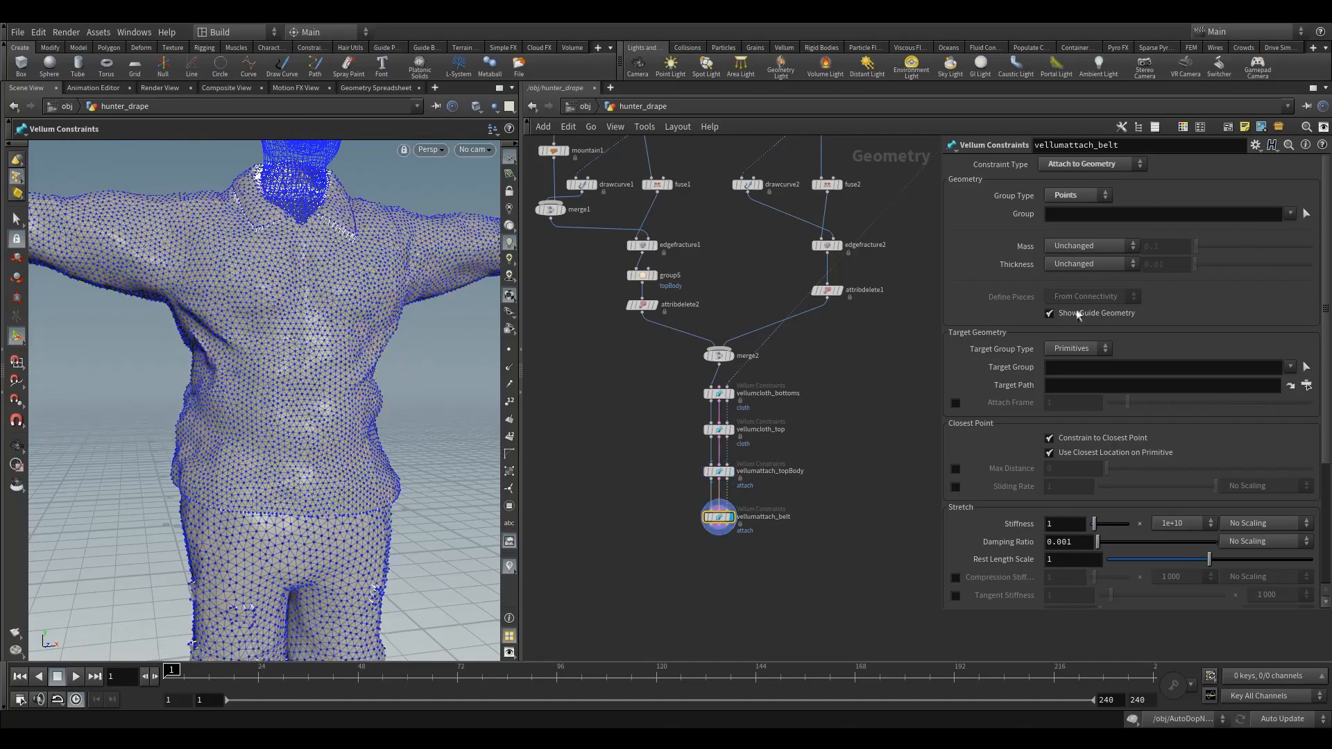
left_click(1290, 214)
left_click(1297, 230)
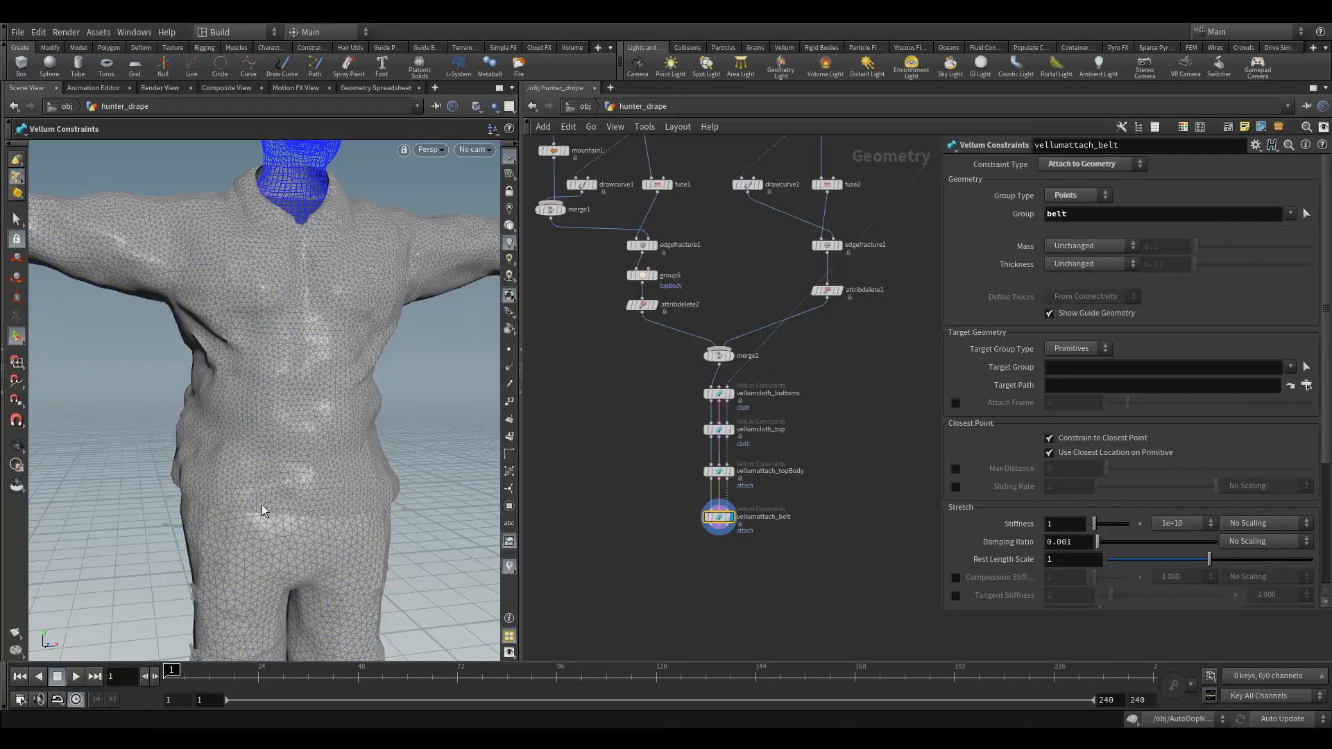
- Examine the clothed model from the waist to the trouser cuffs and review vellumattach_belt's stretch and breaking settings
middle_click_drag(294, 520, 282, 347, "alt")
right_click_drag(282, 347, 264, 448, "alt")
left_click_drag(264, 449, 255, 512, "alt")
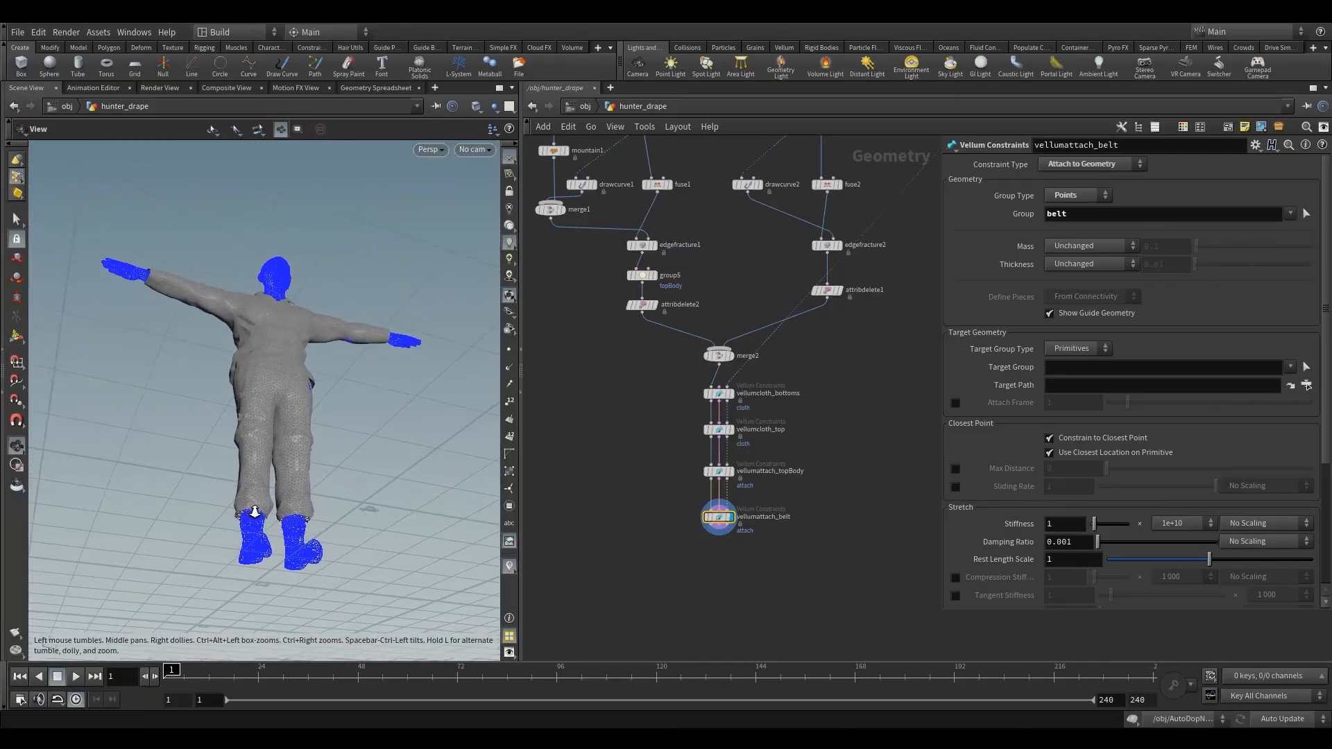
right_click_drag(254, 512, 336, 505, "alt")
left_click_drag(336, 505, 252, 520, "alt")
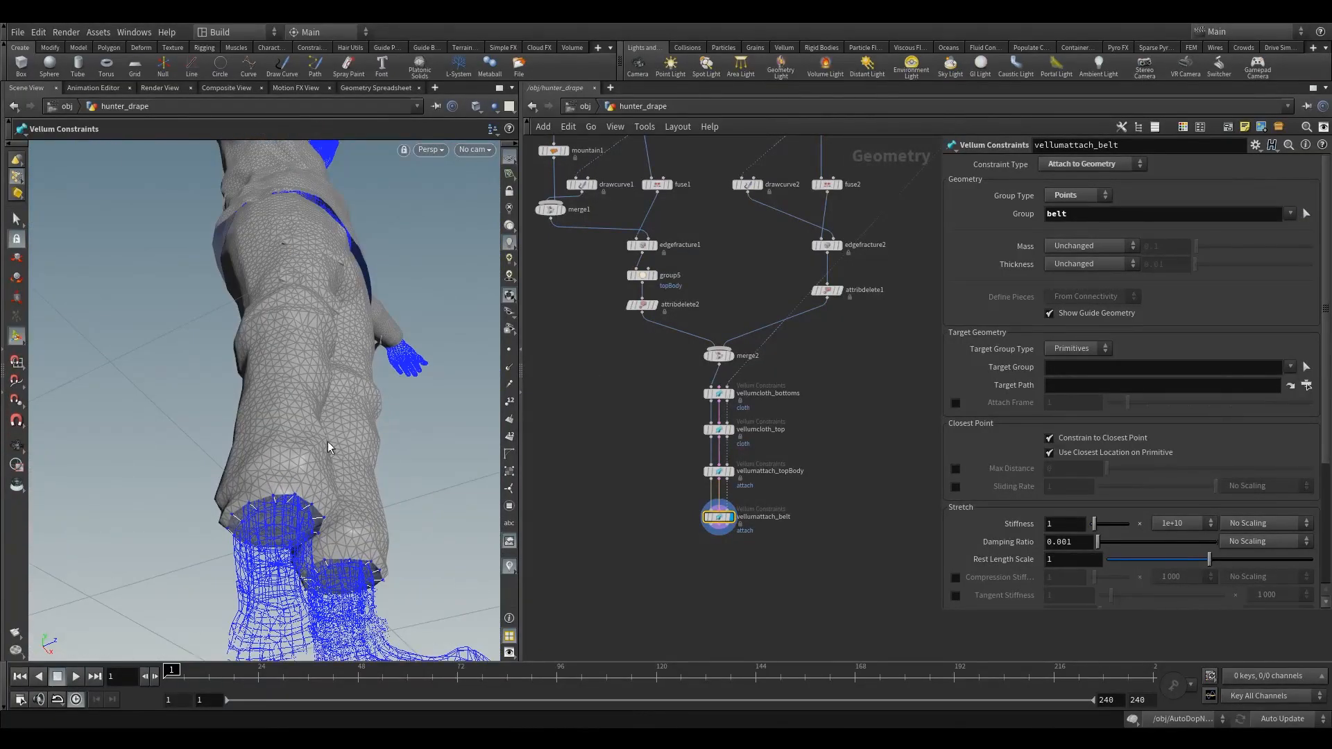
left_click_drag(328, 443, 314, 480, "alt")
right_click_drag(283, 532, 315, 527, "alt")
middle_click_drag(267, 526, 264, 443, "alt")
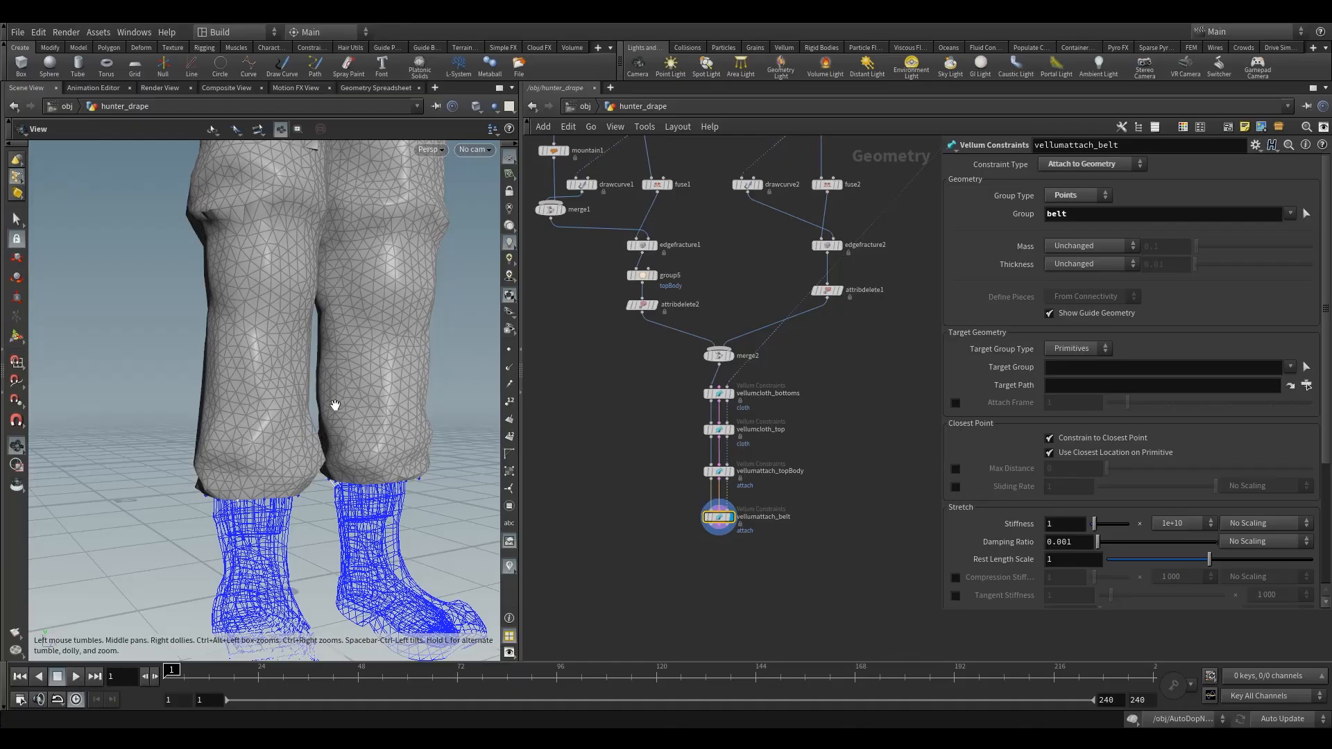
left_click_drag(333, 404, 333, 451, "alt")
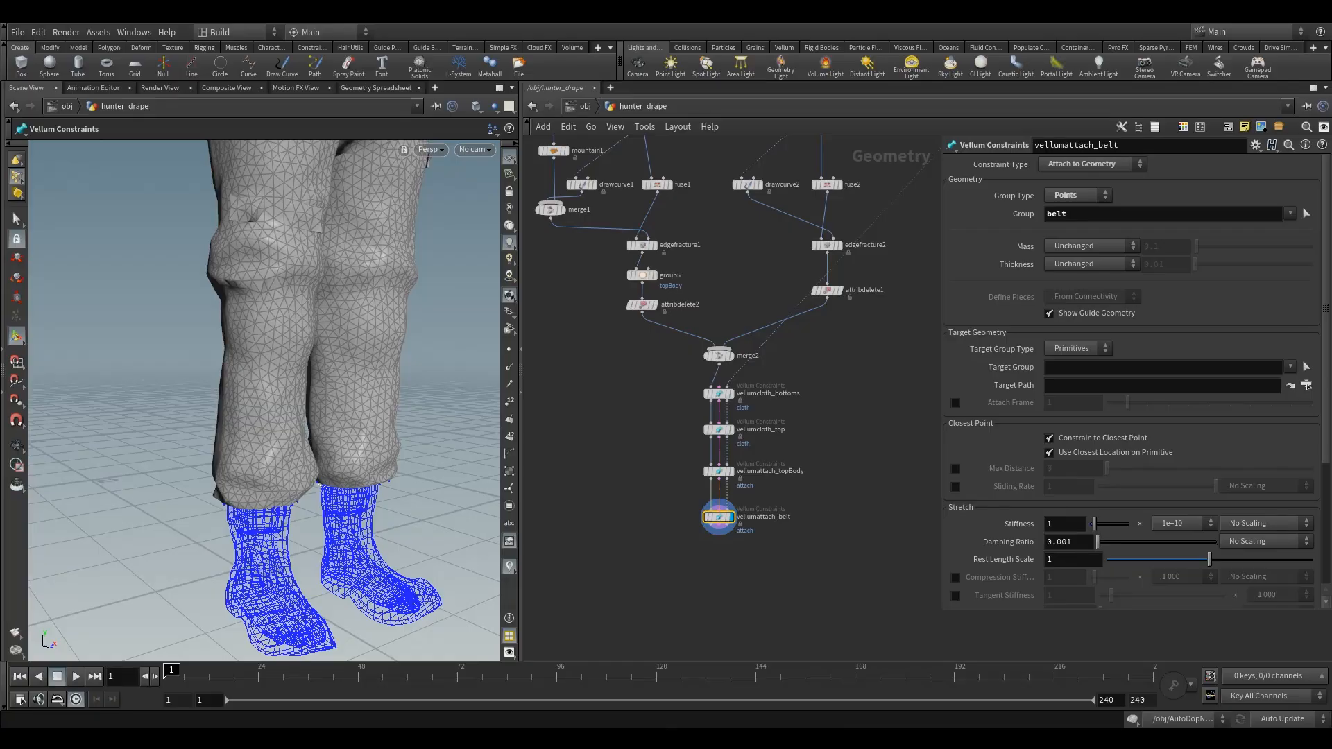
scroll(1155, 463, "down", 5)
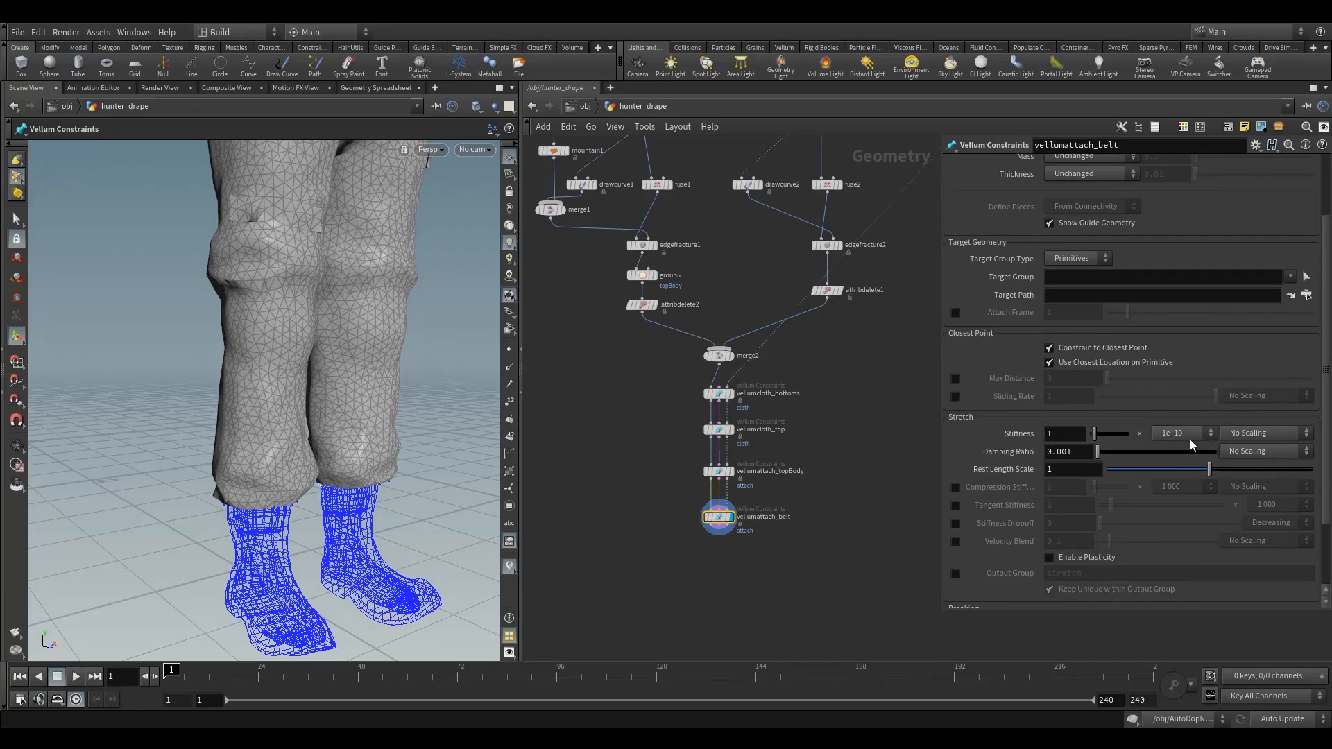
scroll(1161, 469, "down", 5)
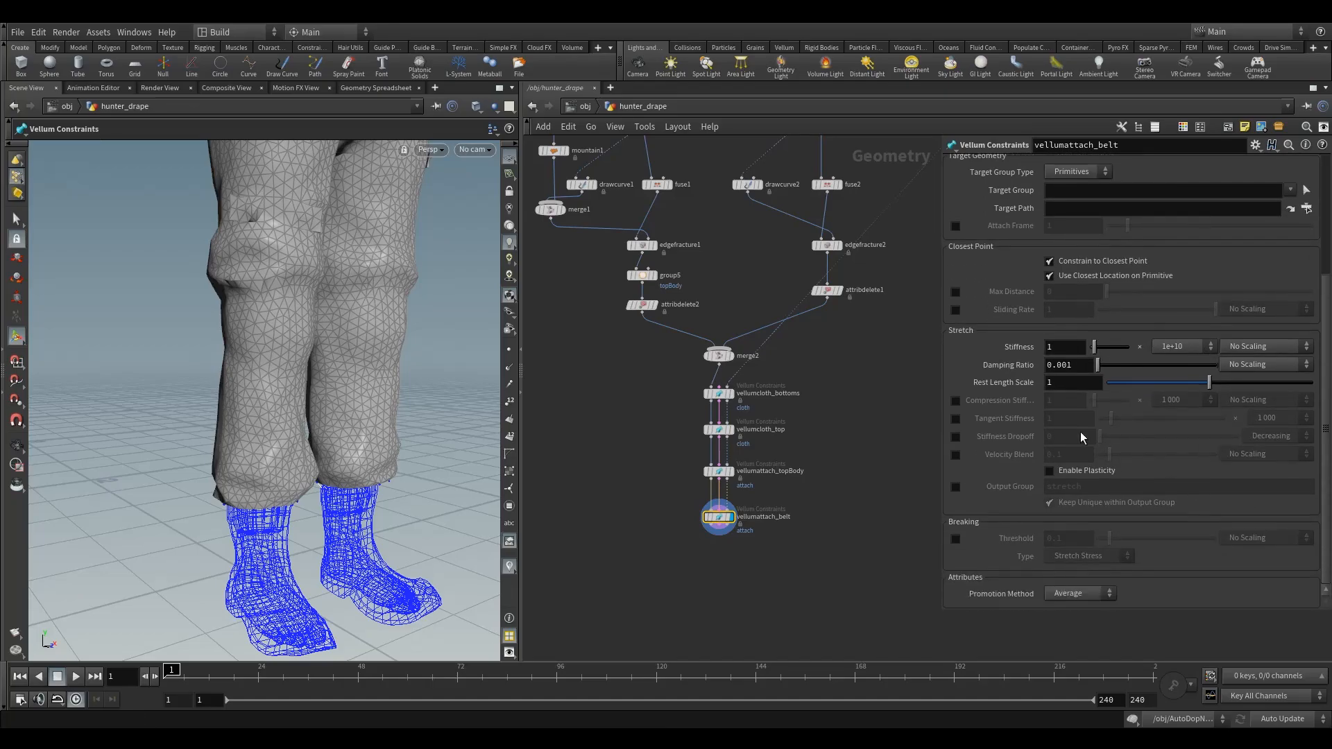
scroll(1089, 433, "up", 1)
scroll(1095, 427, "up", 9)
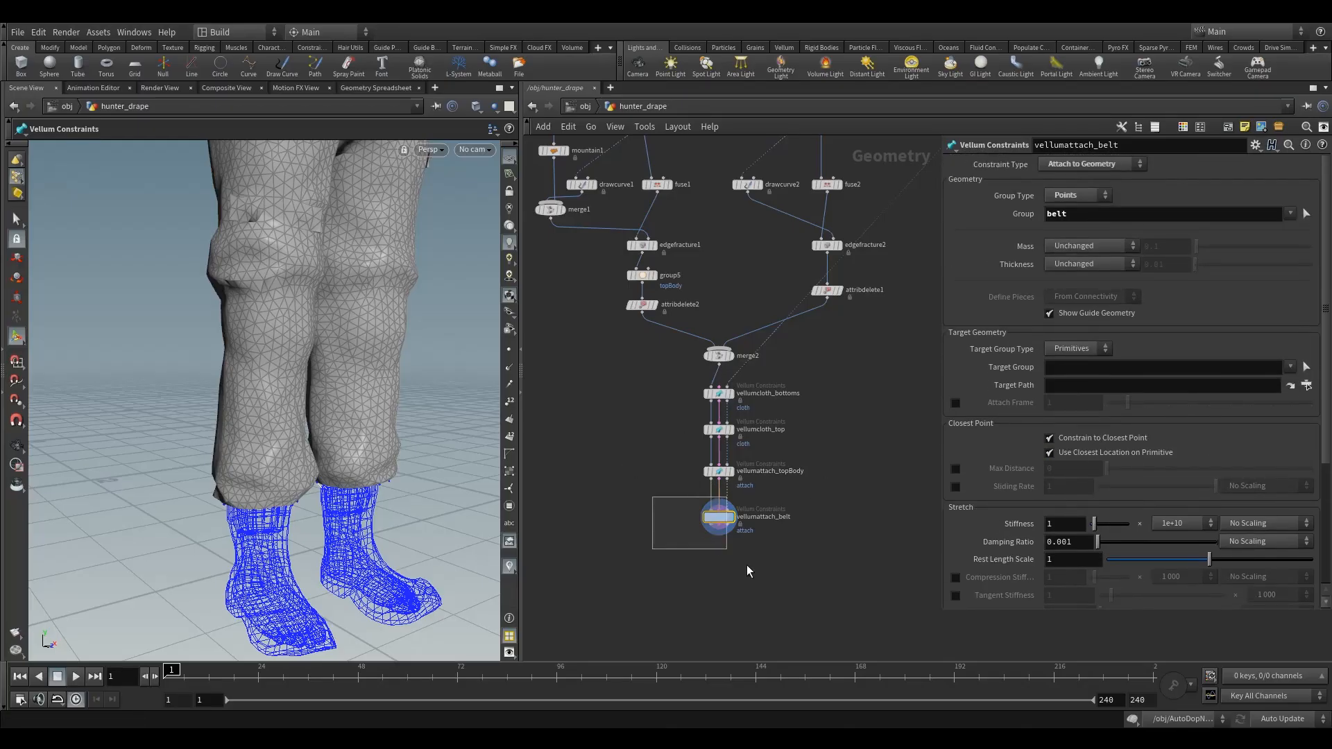
- Add a Vellum Weld Points node beneath vellumattach_belt at the end of the constraint chain
key("Tab")
type("we")
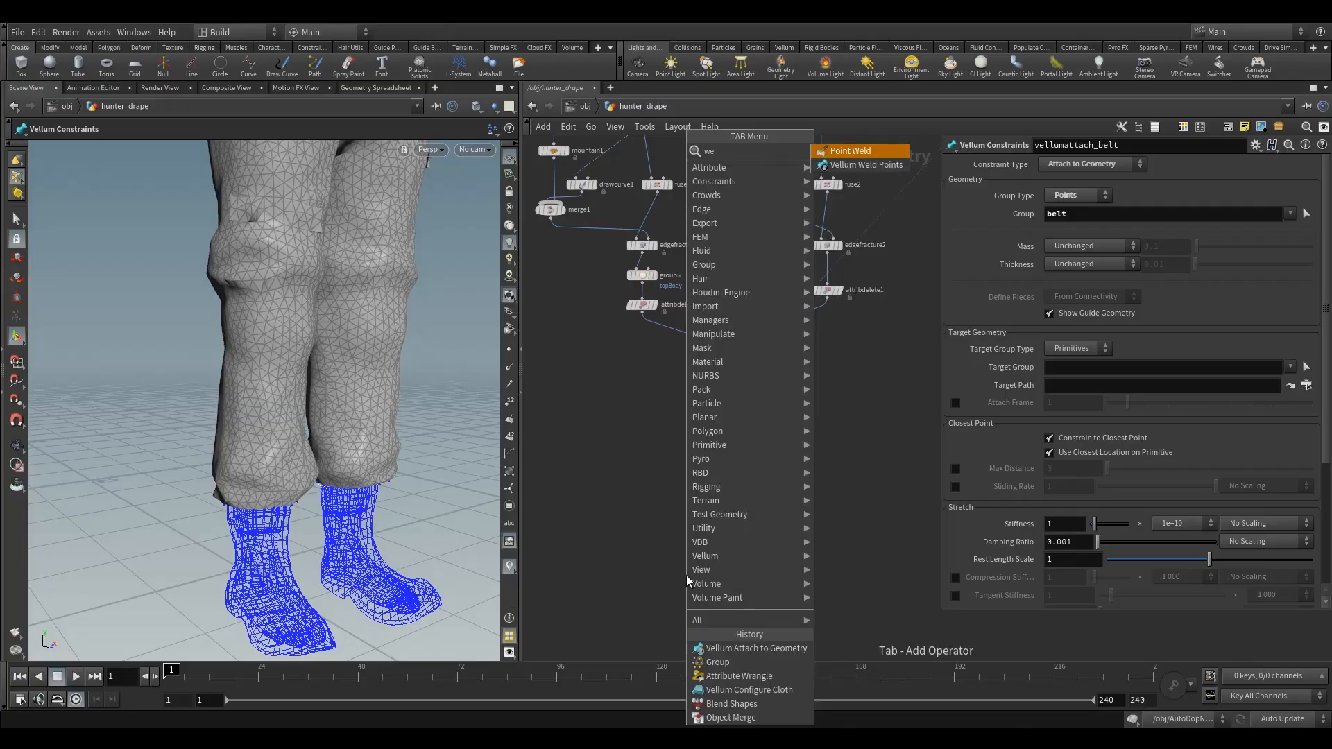
left_click(860, 165)
left_click(720, 548)
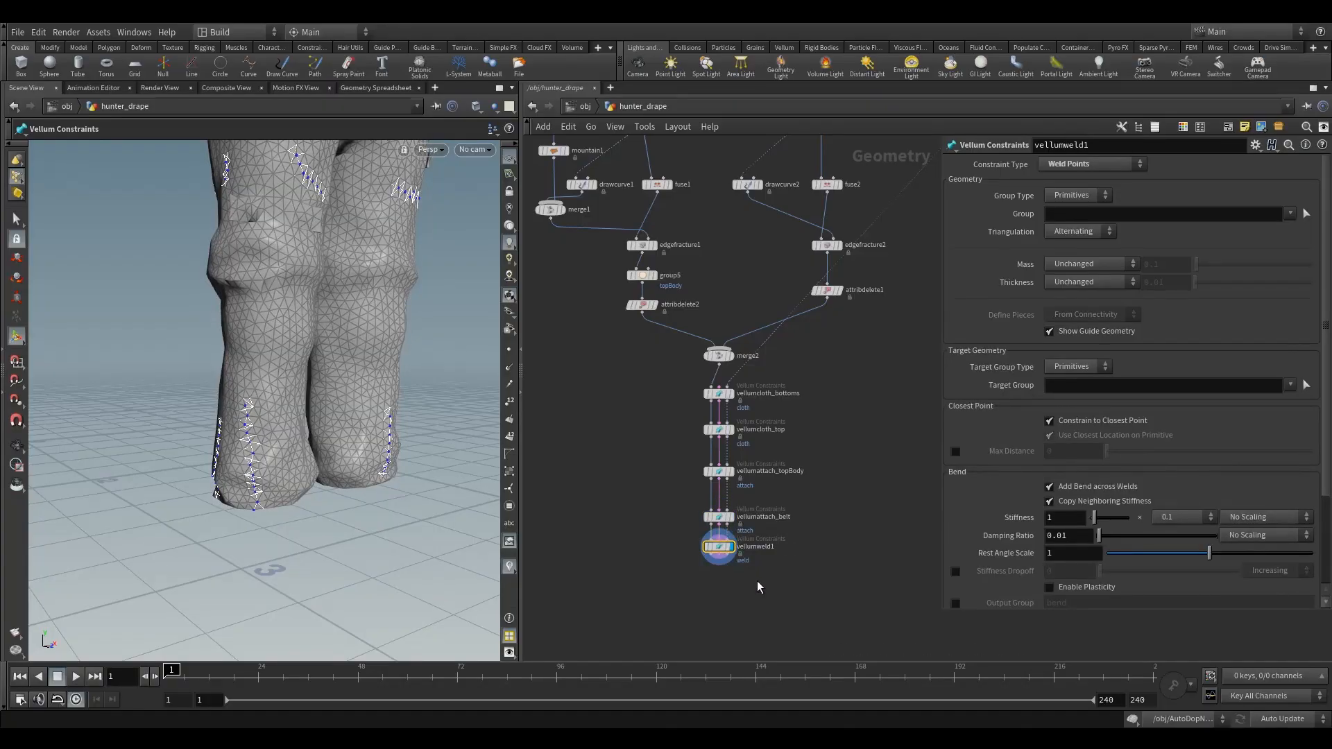
left_click_drag(719, 547, 719, 555)
key("Escape")
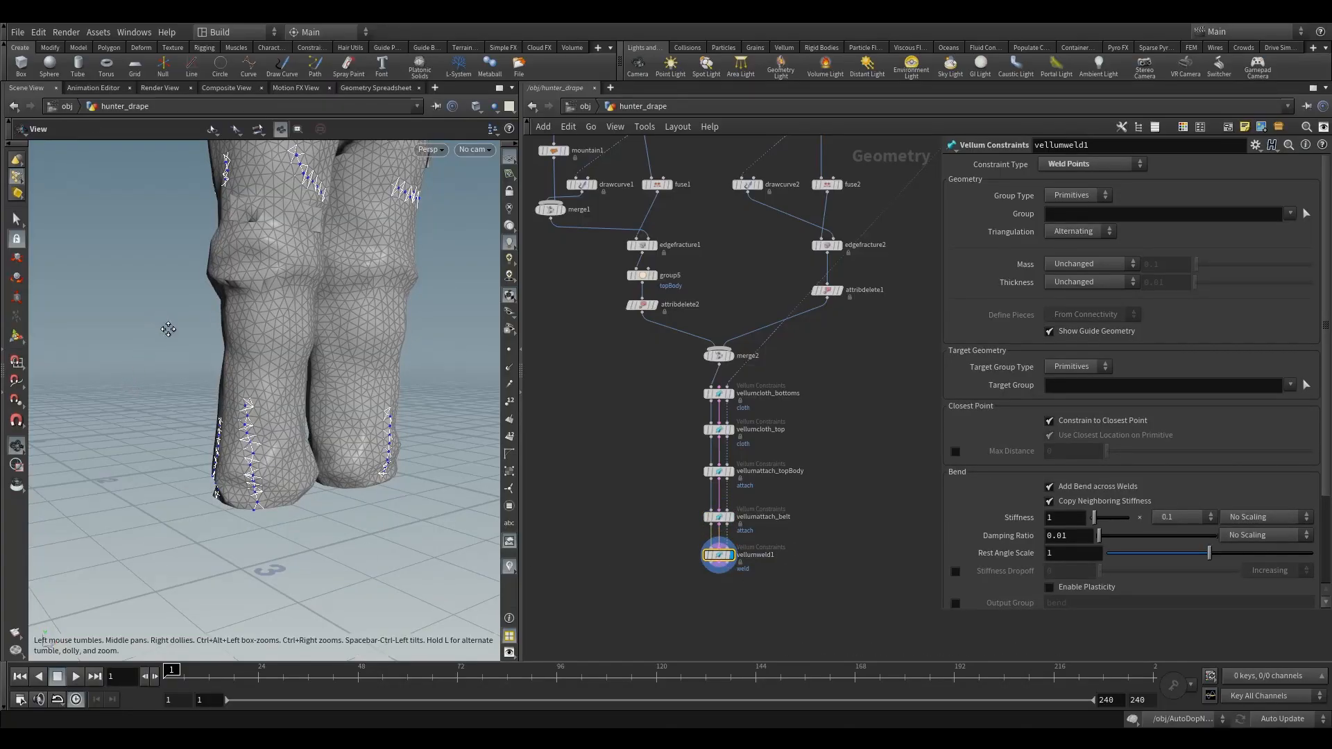
- Examine the weld constraints across the whole outfit and check edgefracture1's original and new point group outputs
middle_click_drag(168, 329, 229, 416, "alt")
scroll(231, 418, "down", 5, "alt")
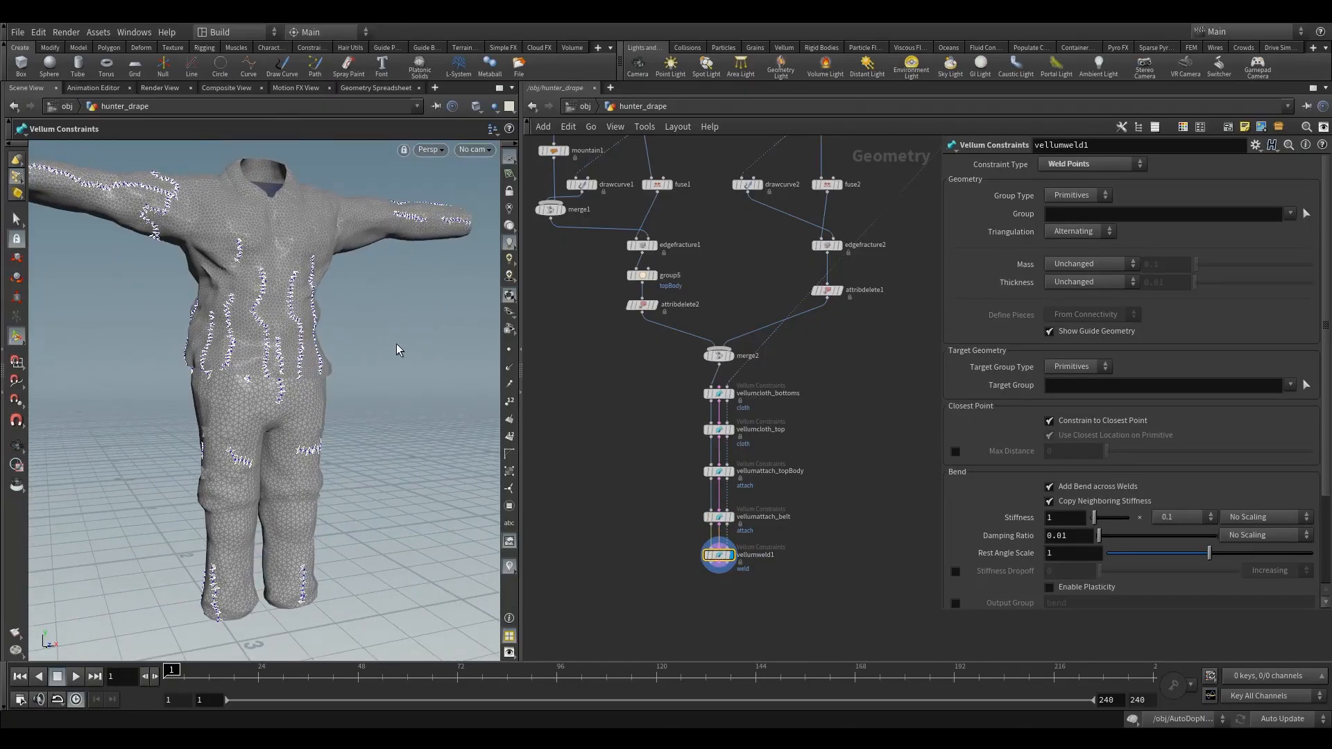
left_click_drag(399, 349, 322, 390, "alt")
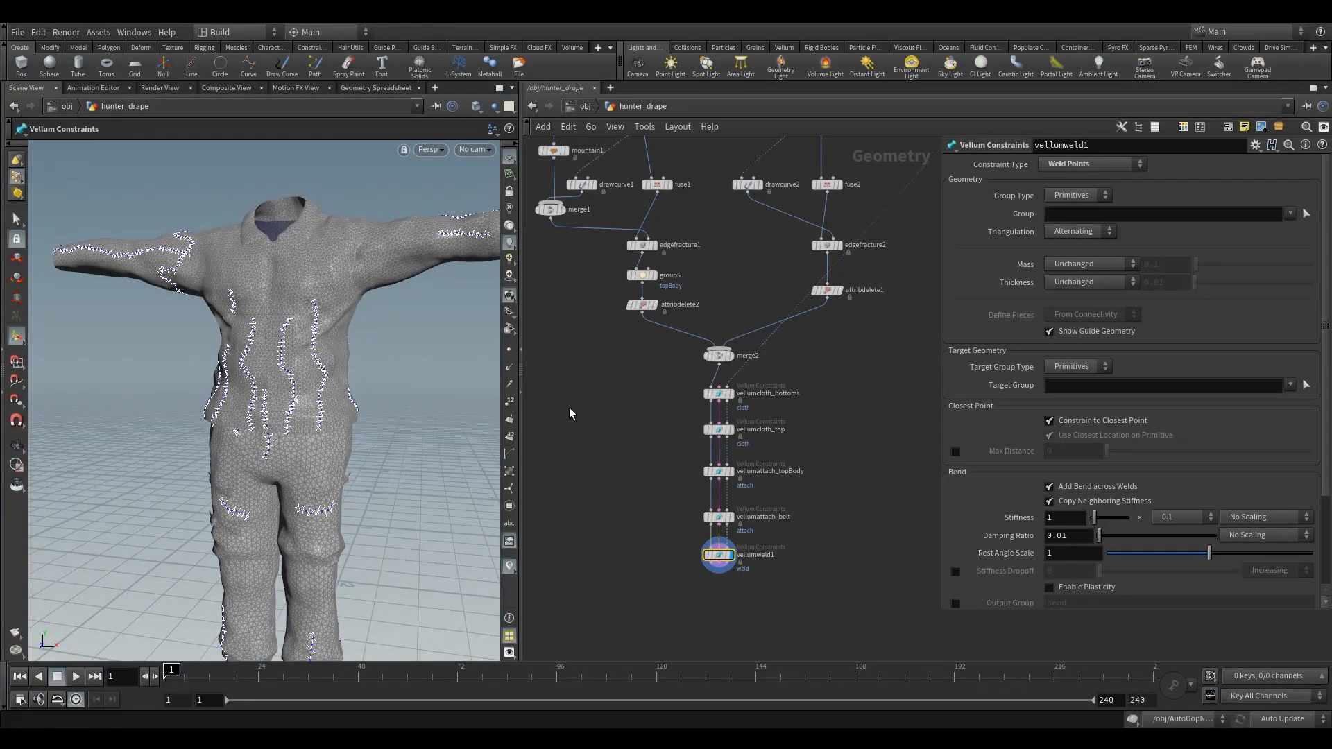
middle_click_drag(614, 463, 675, 563)
scroll(588, 297, "up", 2)
middle_click_drag(659, 389, 618, 353)
left_click_drag(628, 347, 693, 376)
left_click(678, 320)
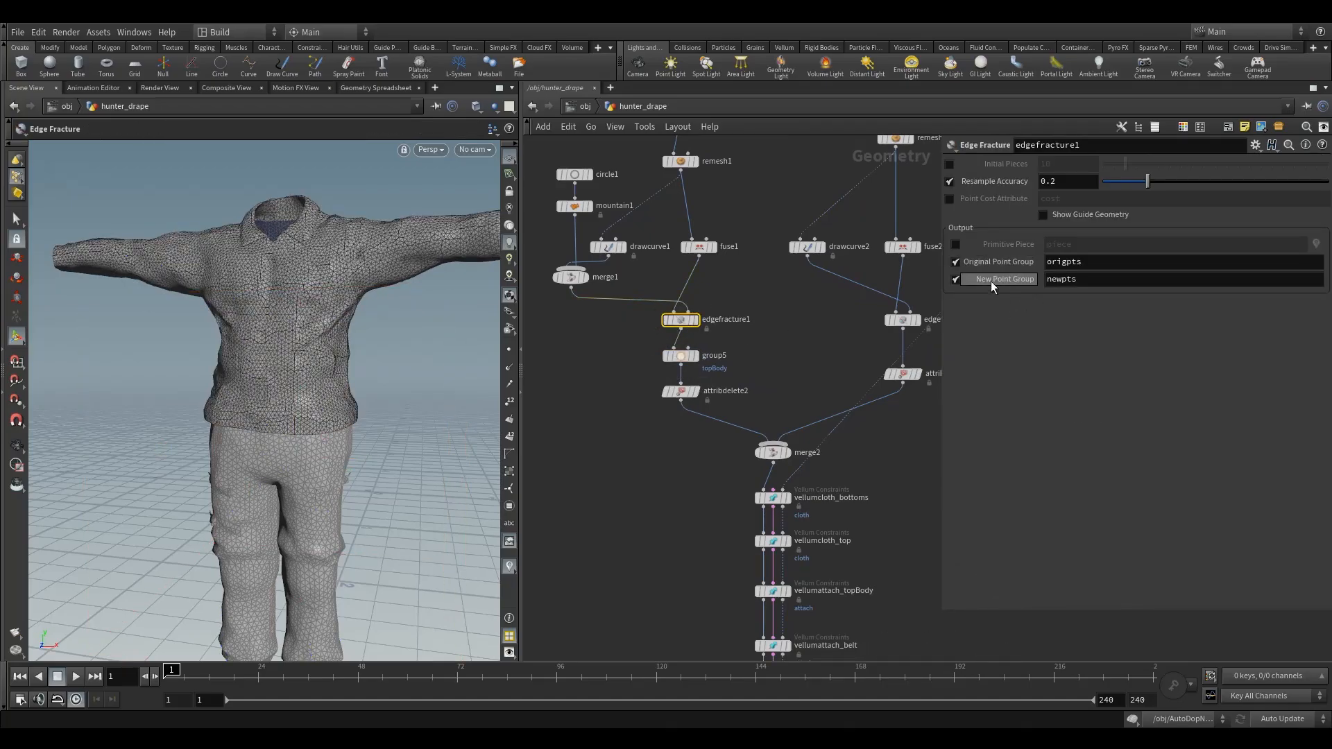
middle_click_drag(867, 517, 808, 328)
left_click(713, 502)
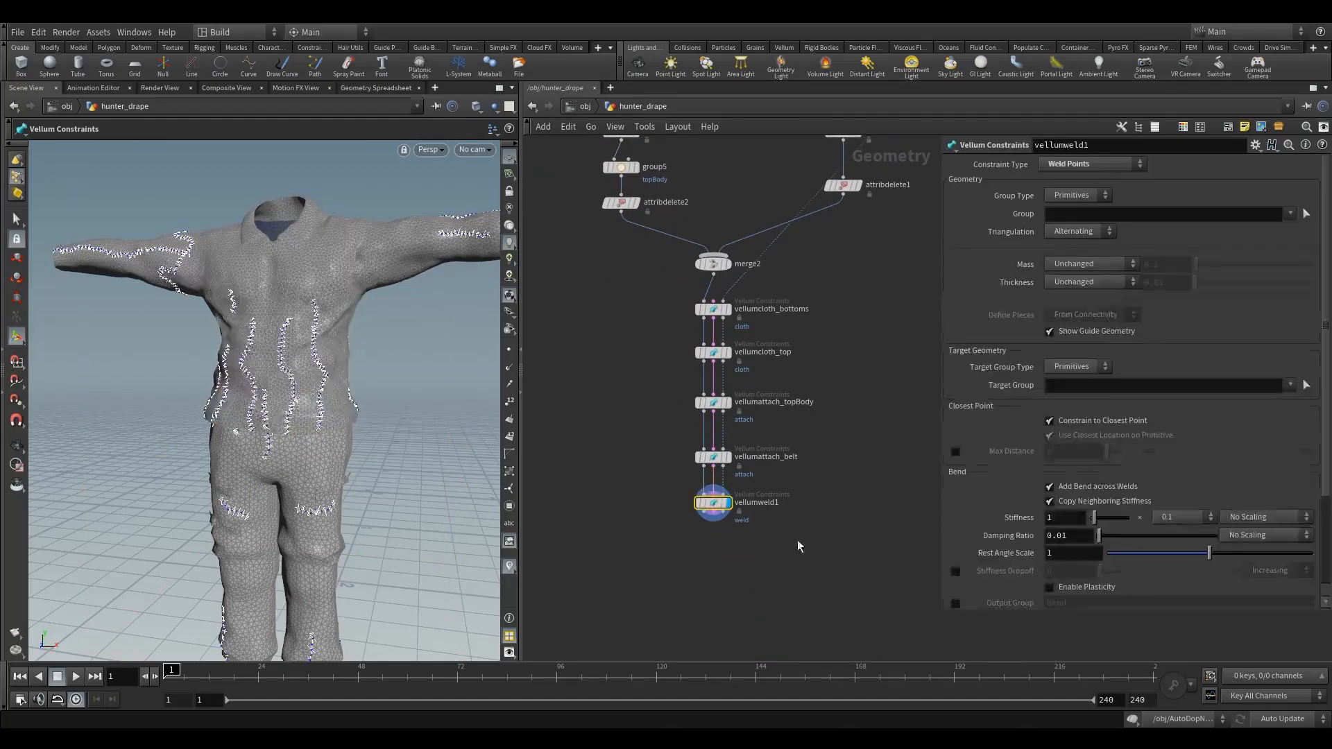
- Examine the weld constraints along the shirt's shoulder and sleeve seams, ending close up at the cuff
left_click_drag(288, 377, 285, 399, "alt")
scroll(285, 388, "down", 3, "alt")
middle_click_drag(270, 333, 330, 446, "alt")
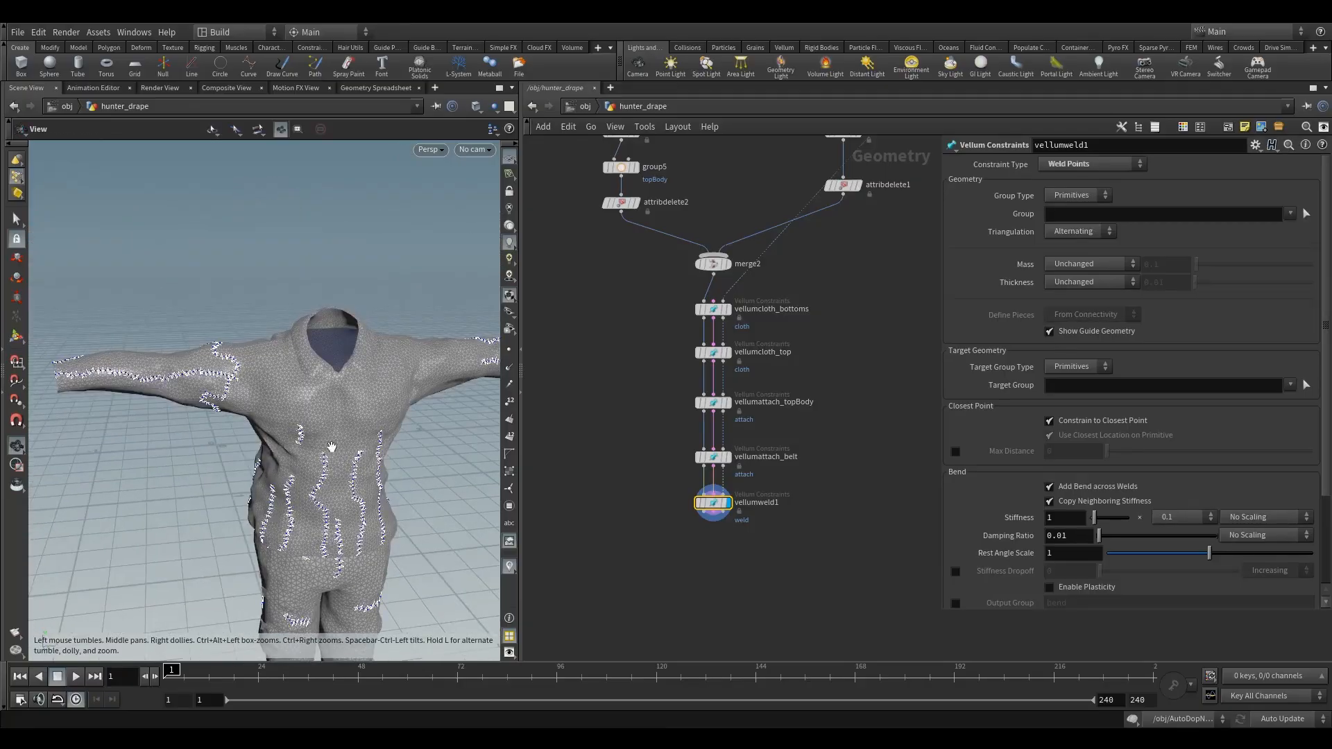
scroll(268, 360, "up", 8, "alt")
scroll(293, 394, "down", 8, "alt")
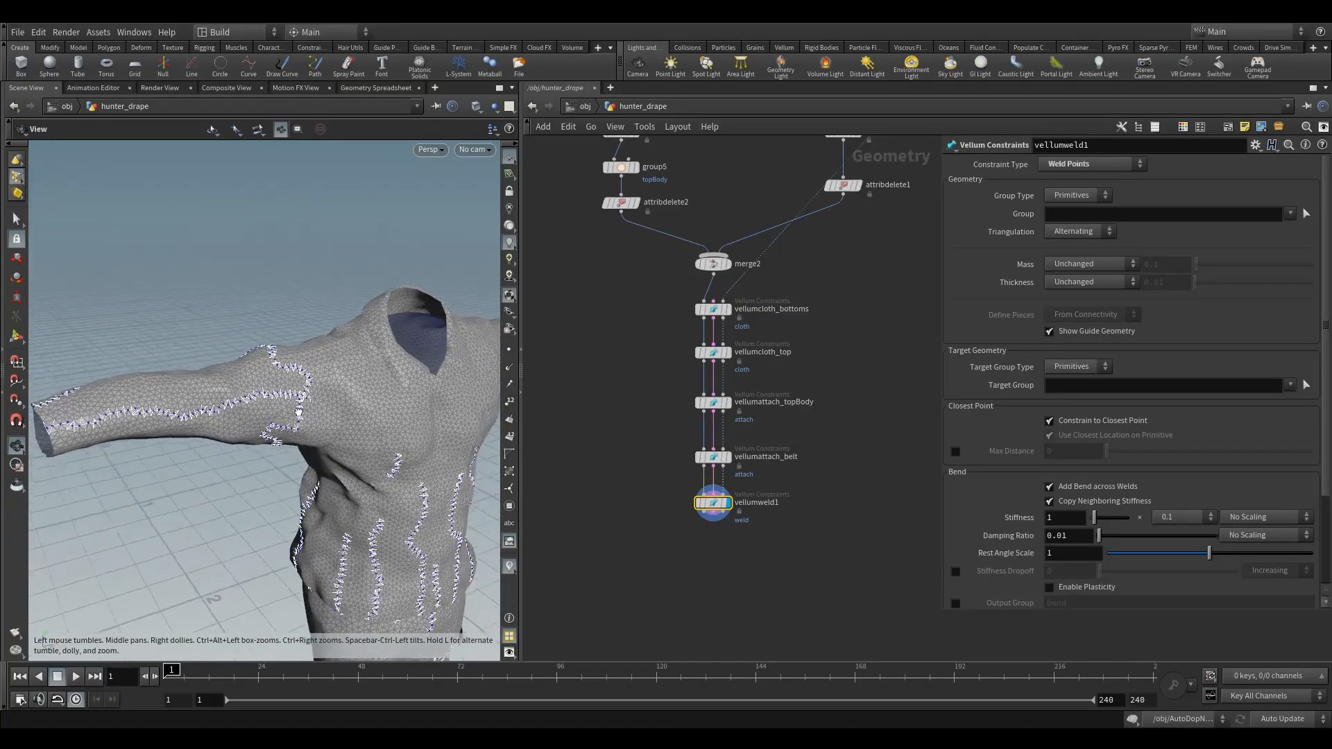
left_click_drag(294, 396, 238, 387, "alt")
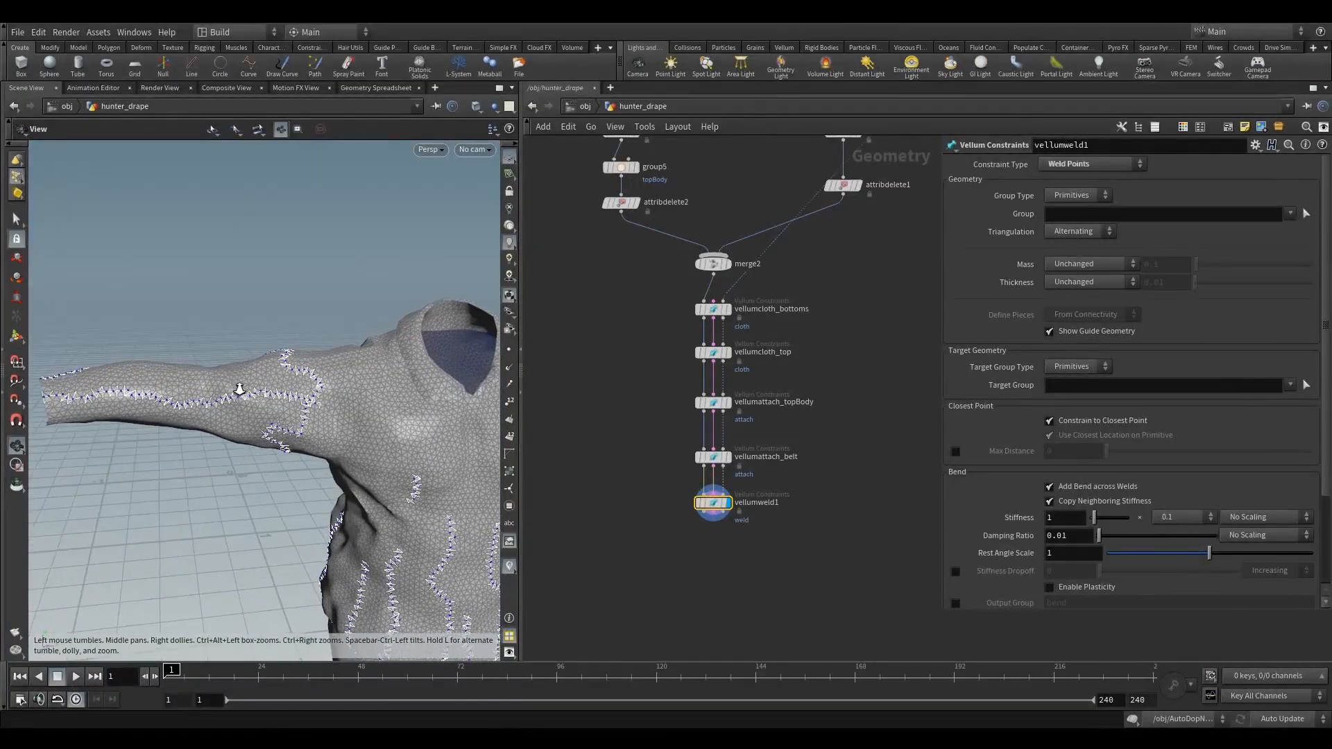
mouse_move(238, 386)
right_mouse_down("alt")
mouse_move(339, 397)
mouse_move(256, 405)
right_mouse_up("alt")
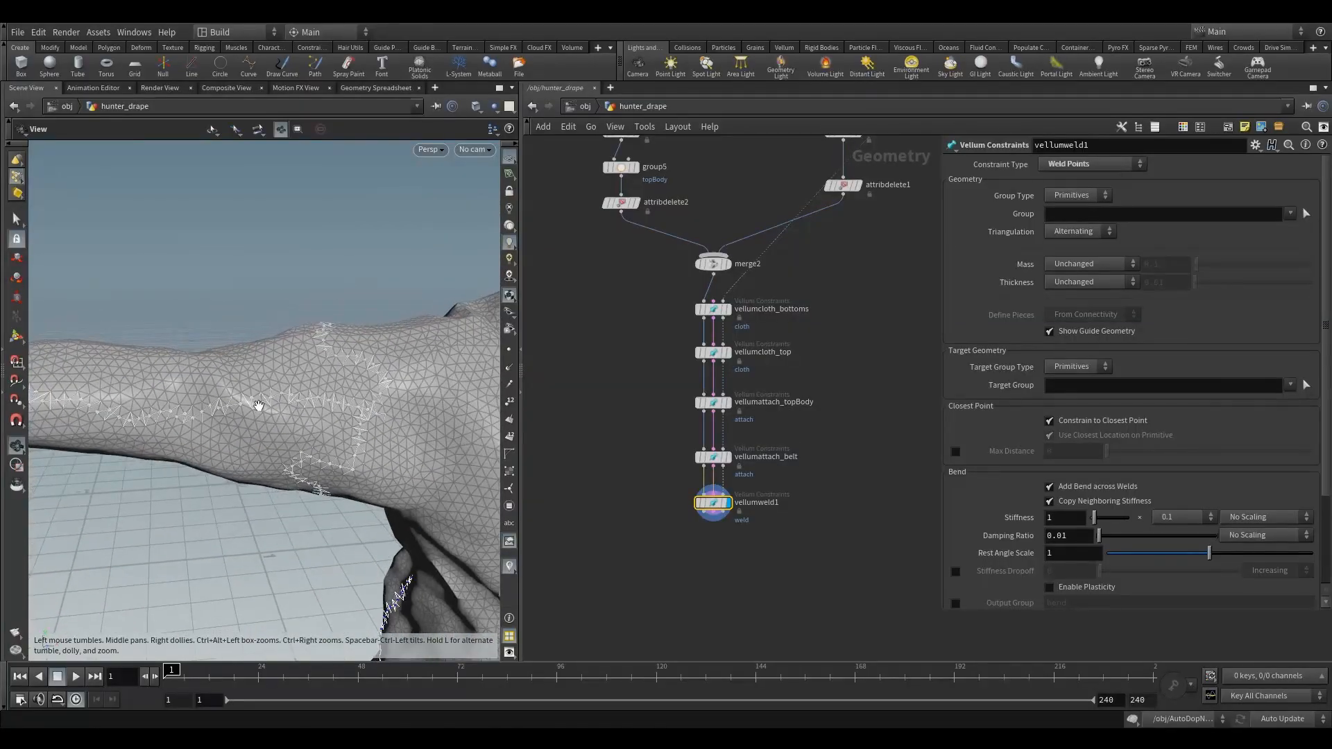
mouse_move(256, 405)
left_mouse_down("alt")
mouse_move(276, 443)
mouse_move(258, 394)
left_mouse_up("alt")
right_click_drag(258, 394, 246, 391, "alt")
left_click_drag(246, 391, 245, 512, "alt")
middle_click_drag(244, 511, 182, 473, "alt")
mouse_move(182, 473)
right_mouse_down("alt")
mouse_move(202, 473)
mouse_move(185, 481)
right_mouse_up("alt")
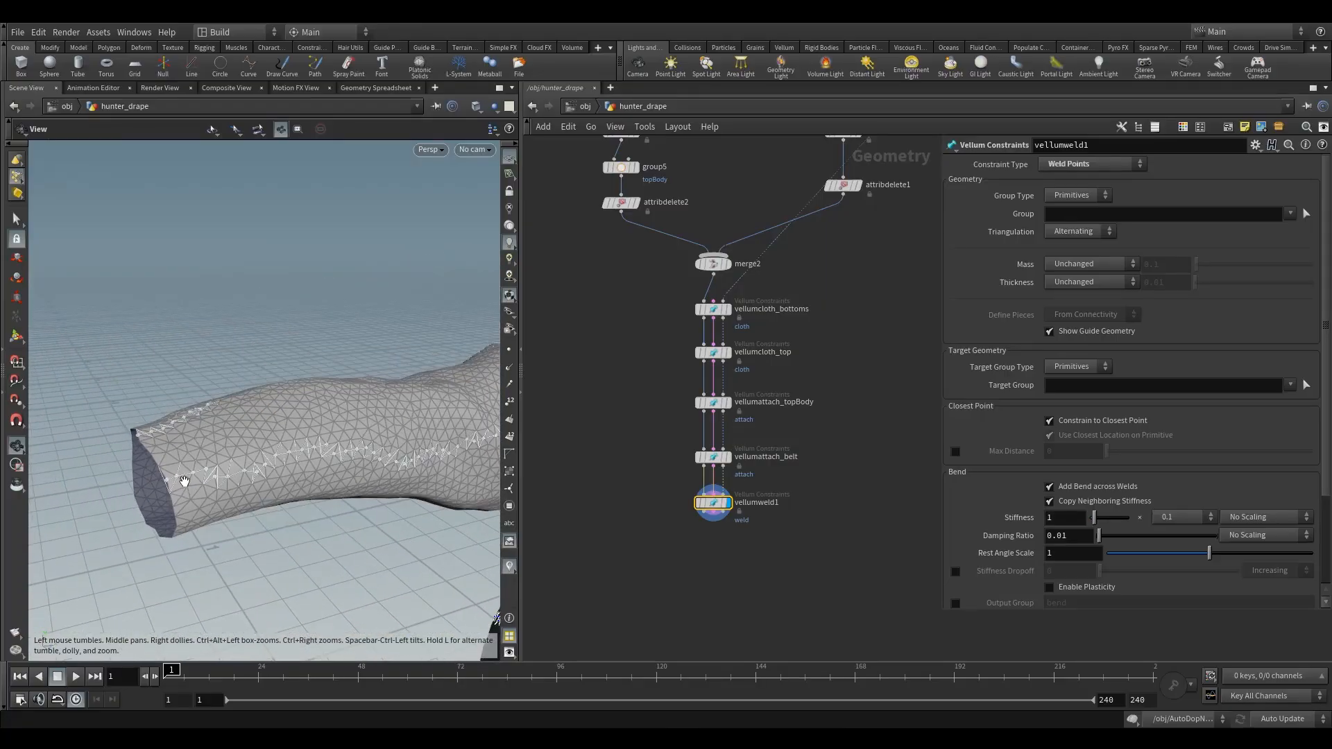
left_click_drag(184, 481, 184, 494, "alt")
key("Return")
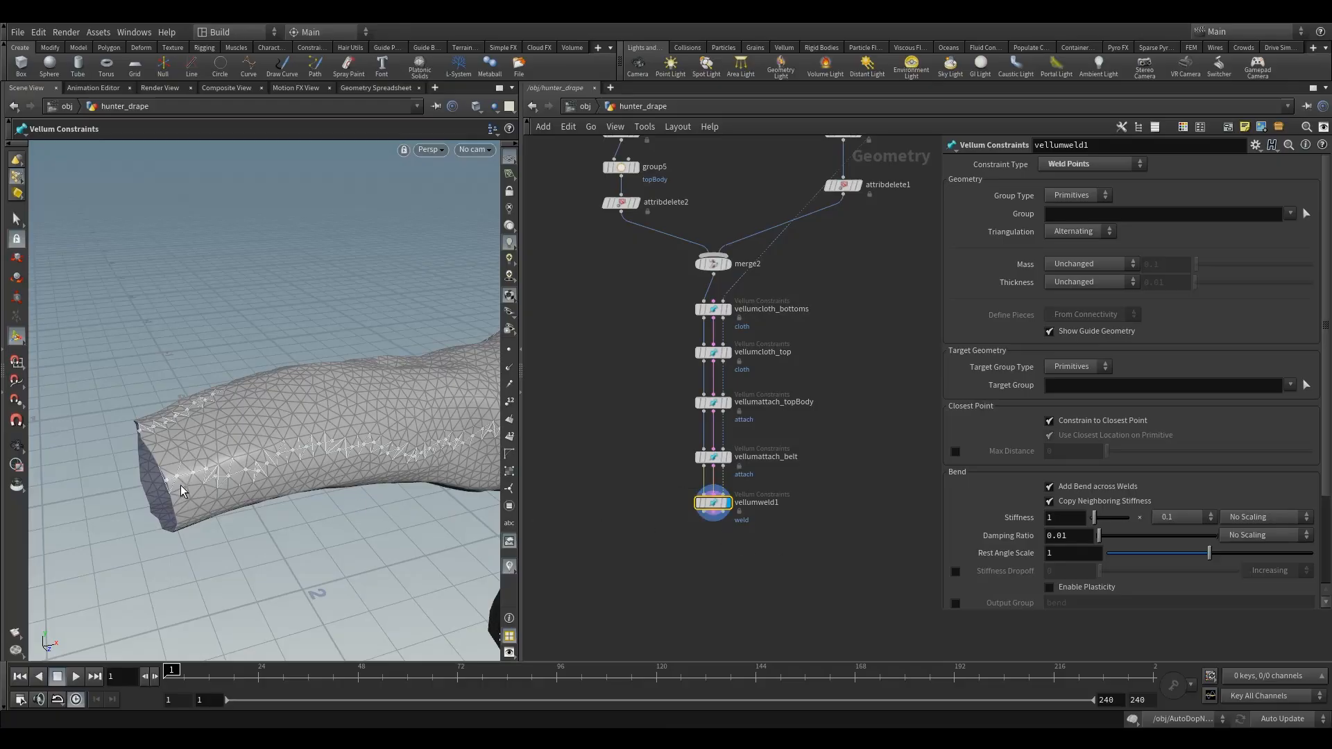
right_click_drag(181, 485, 198, 489, "alt")
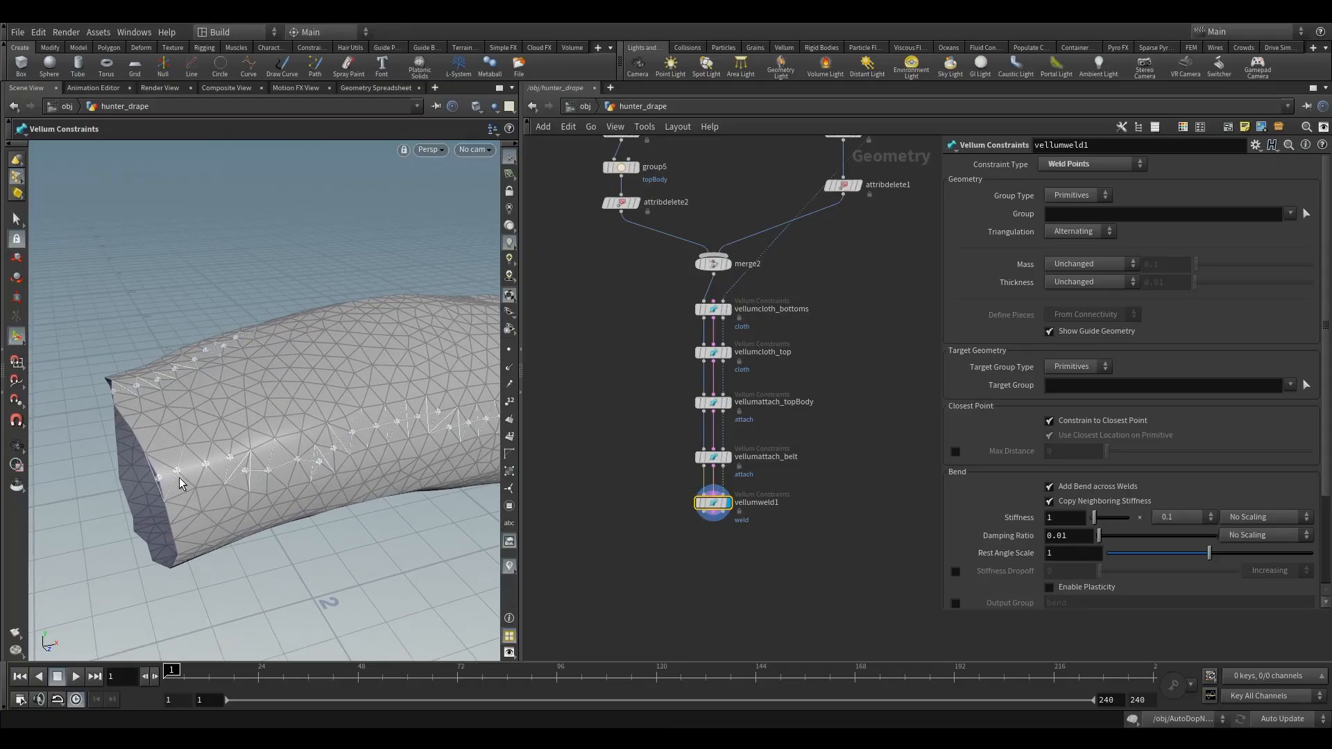
- Show the point numbers on the shirt sleeve in the viewport, and hide them again
left_click(509, 402)
mouse_move(207, 489)
left_mouse_down("alt")
mouse_move(332, 423)
mouse_move(9, 541)
left_mouse_up("alt")
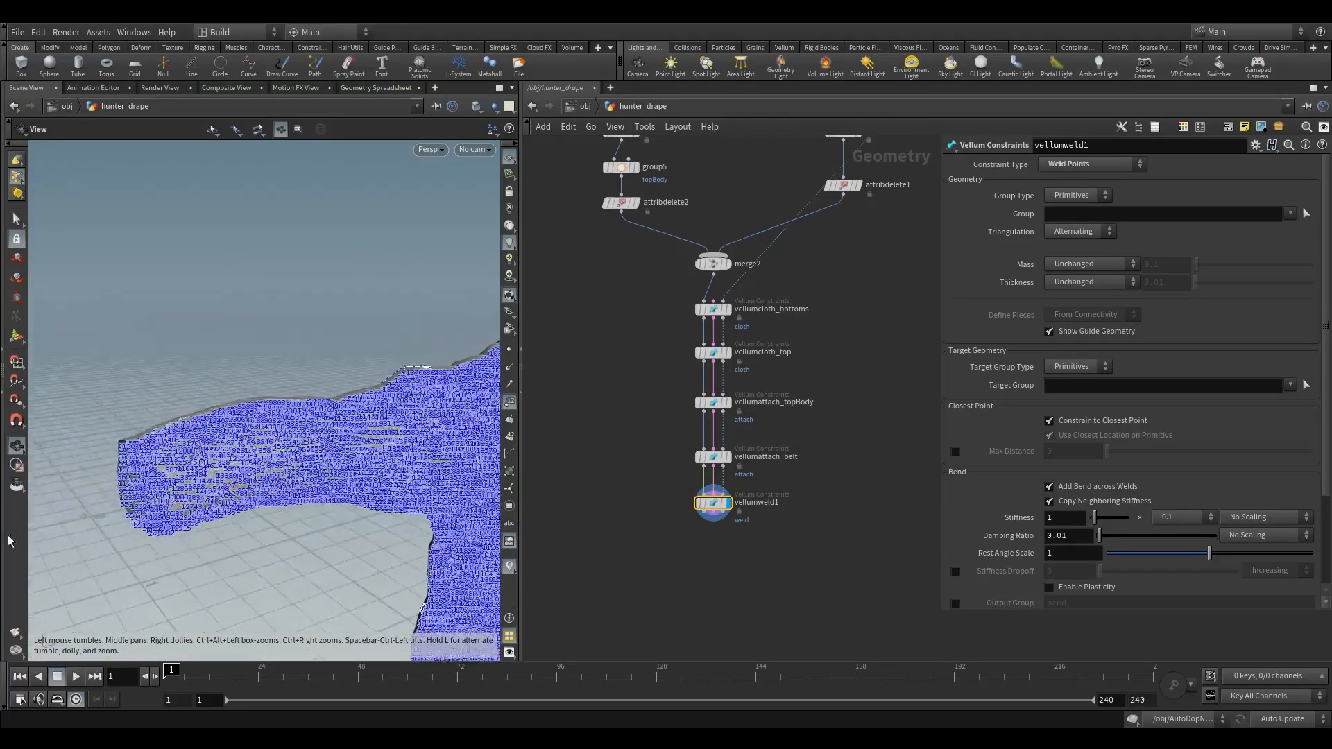
left_click(510, 401)
- Inspect the weld constraints along the lengthwise sleeve seam near the cuff from several angles
left_click_drag(243, 465, 185, 461, "alt")
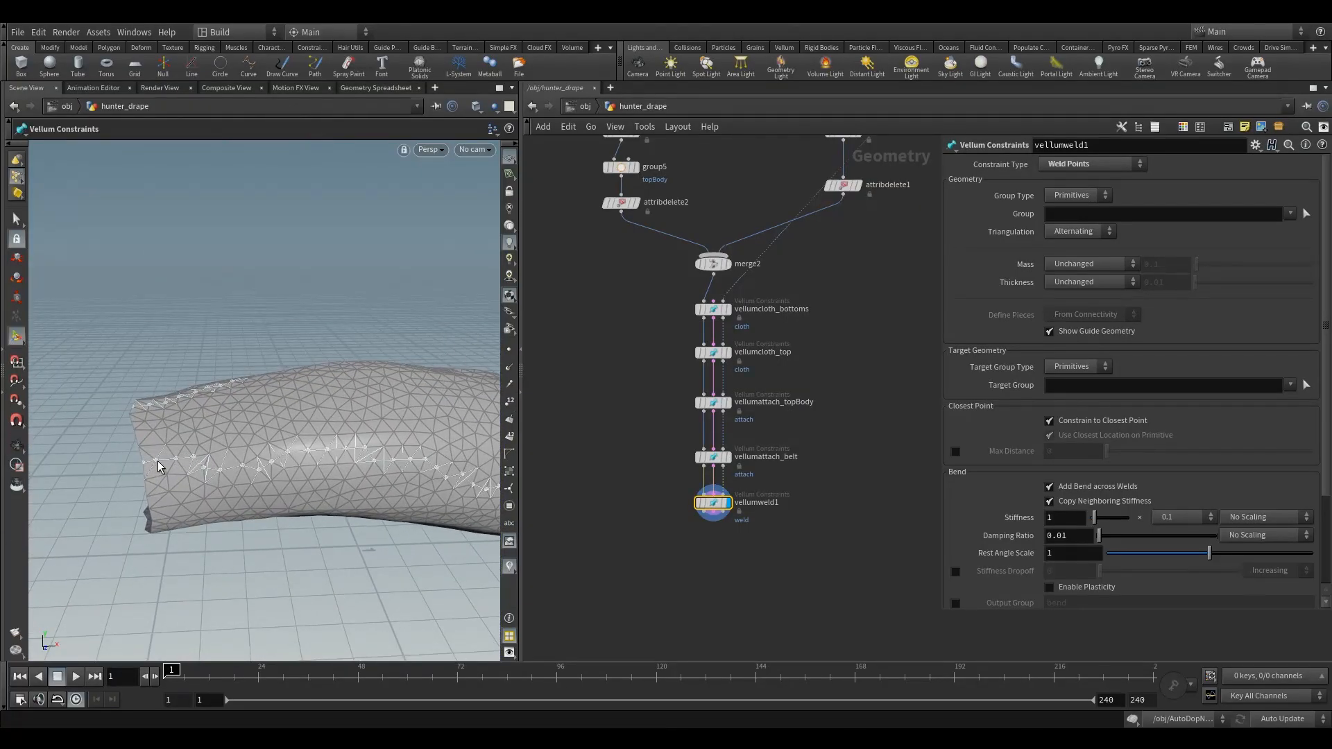
left_click_drag(155, 461, 166, 465, "alt")
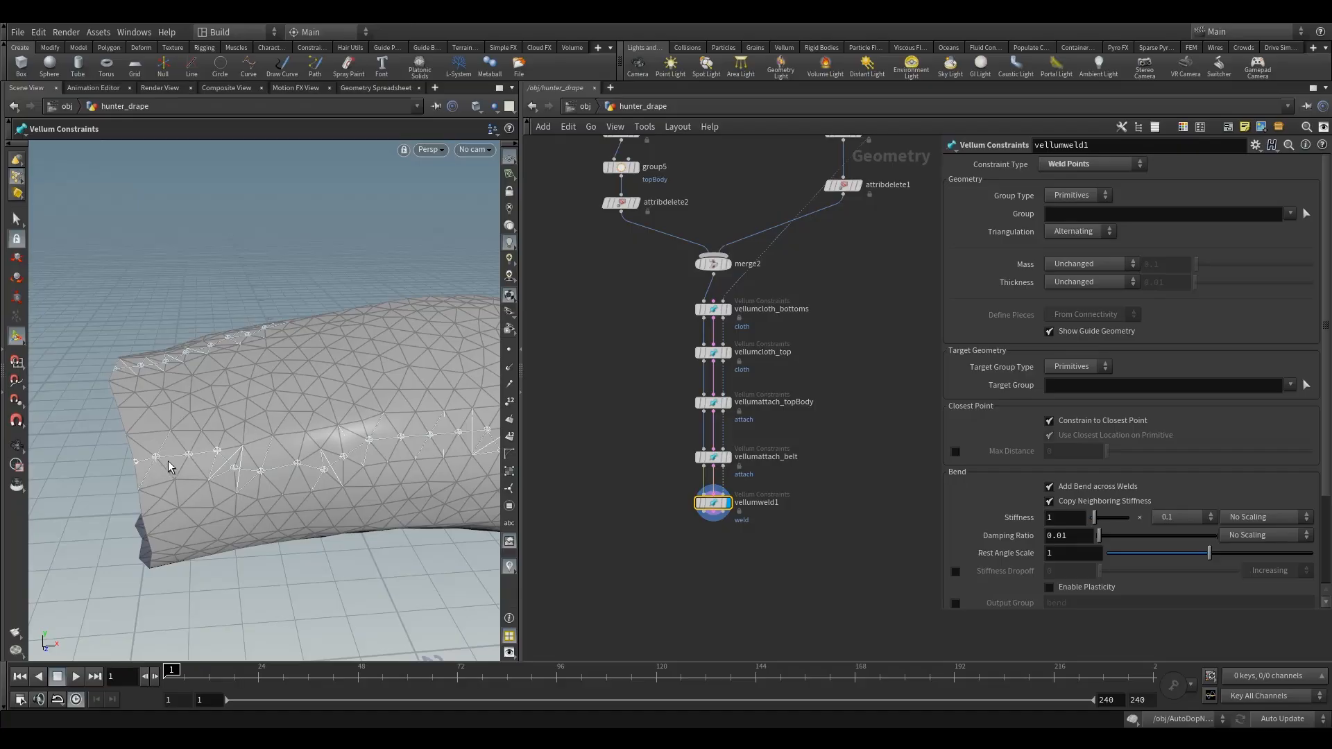
left_click_drag(304, 474, 329, 465, "alt")
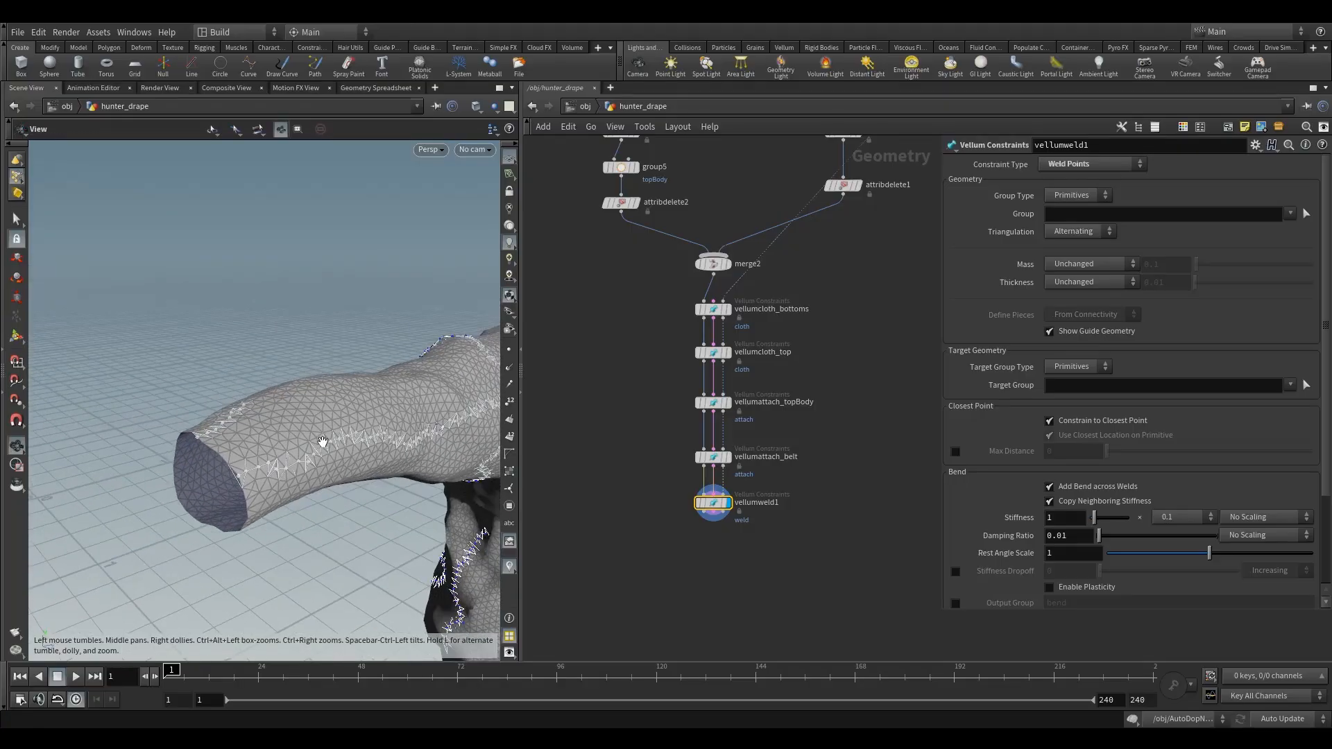
- Examine the weld constraints on the sleeve and across the whole outfit, and review vellumweld1's bend, breaking and attribute settings
right_click_drag(321, 441, 338, 425, "alt")
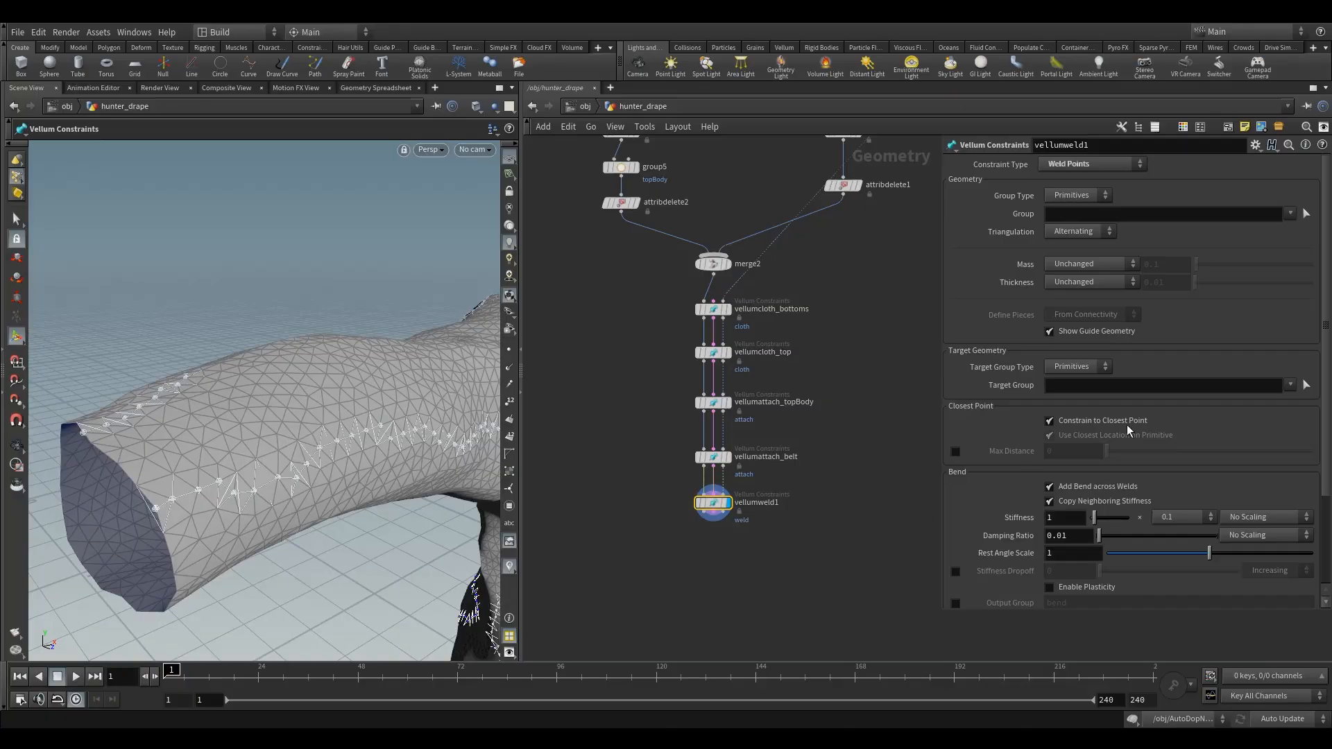
scroll(1137, 361, "down", 3)
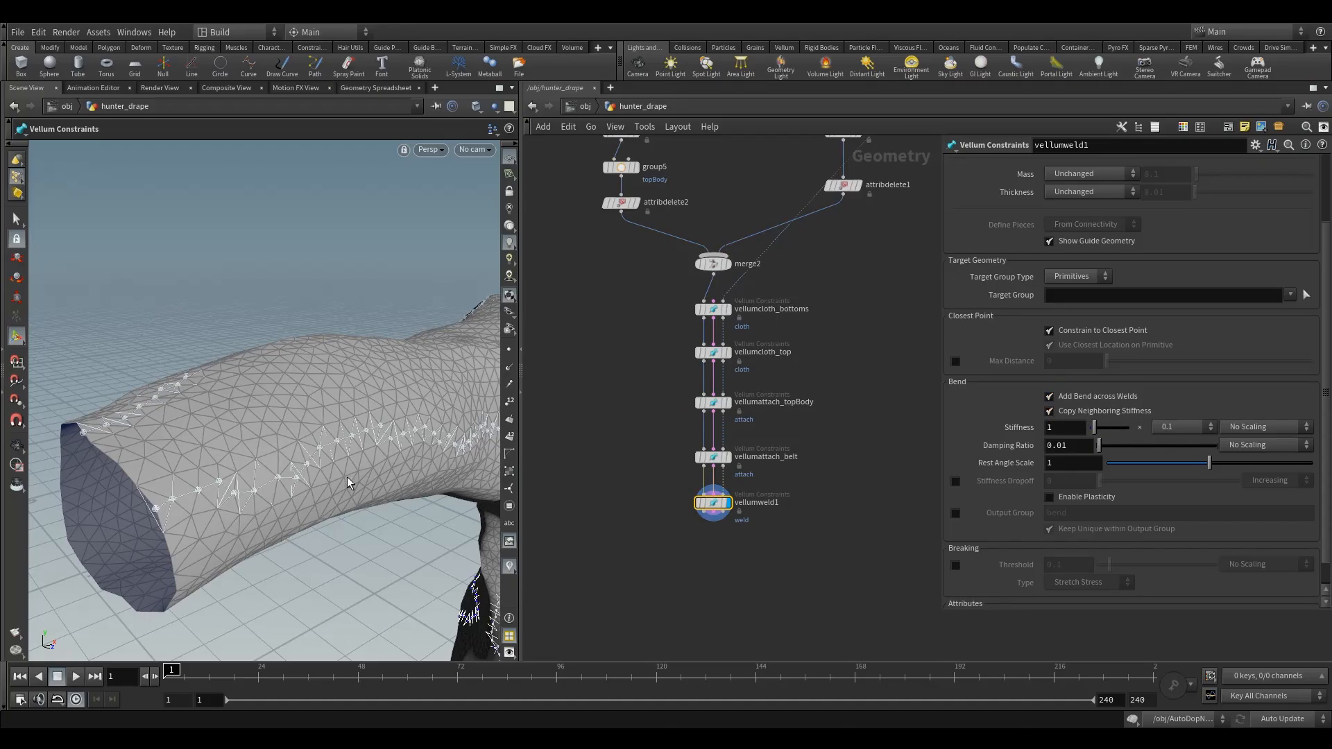
right_click_drag(420, 427, 373, 440, "alt")
middle_click_drag(415, 439, 256, 393, "alt")
right_click_drag(256, 392, 278, 444, "alt")
middle_click_drag(409, 521, 333, 410, "alt")
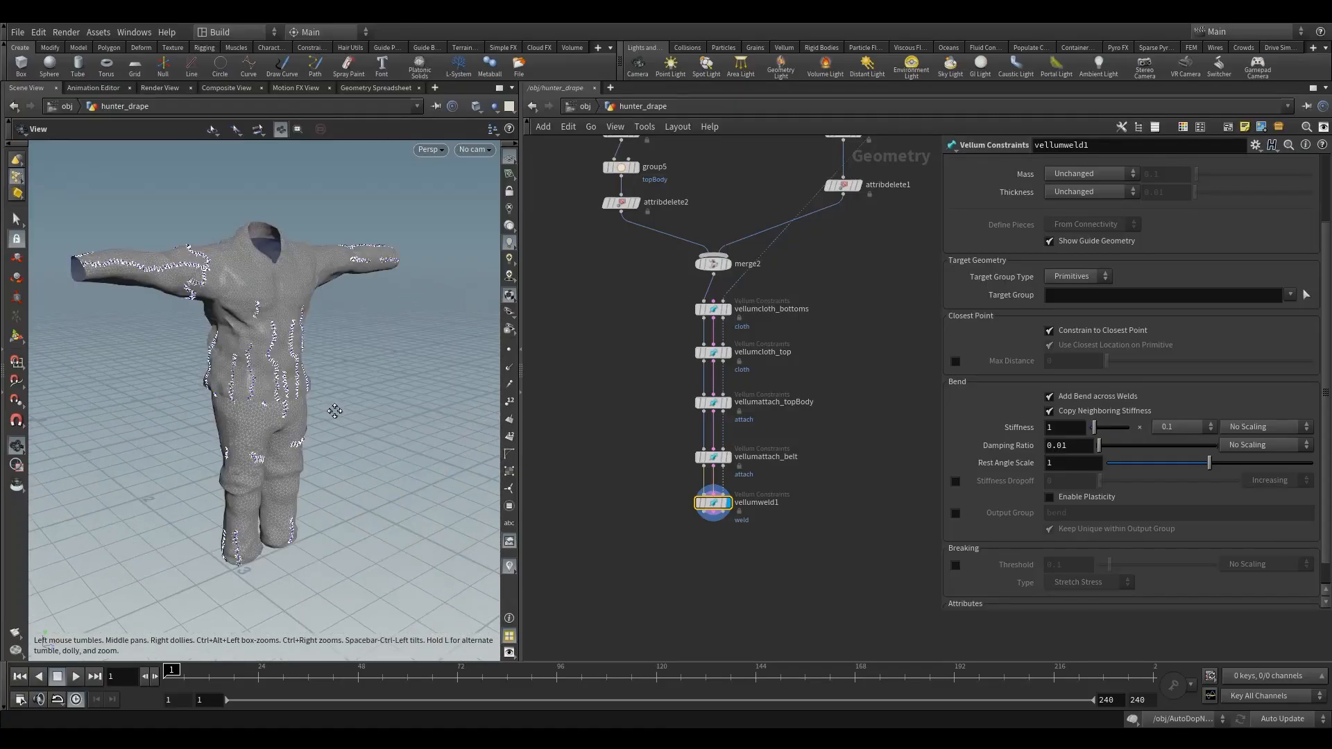
left_click_drag(333, 410, 220, 392, "alt")
right_click_drag(254, 359, 306, 370, "alt")
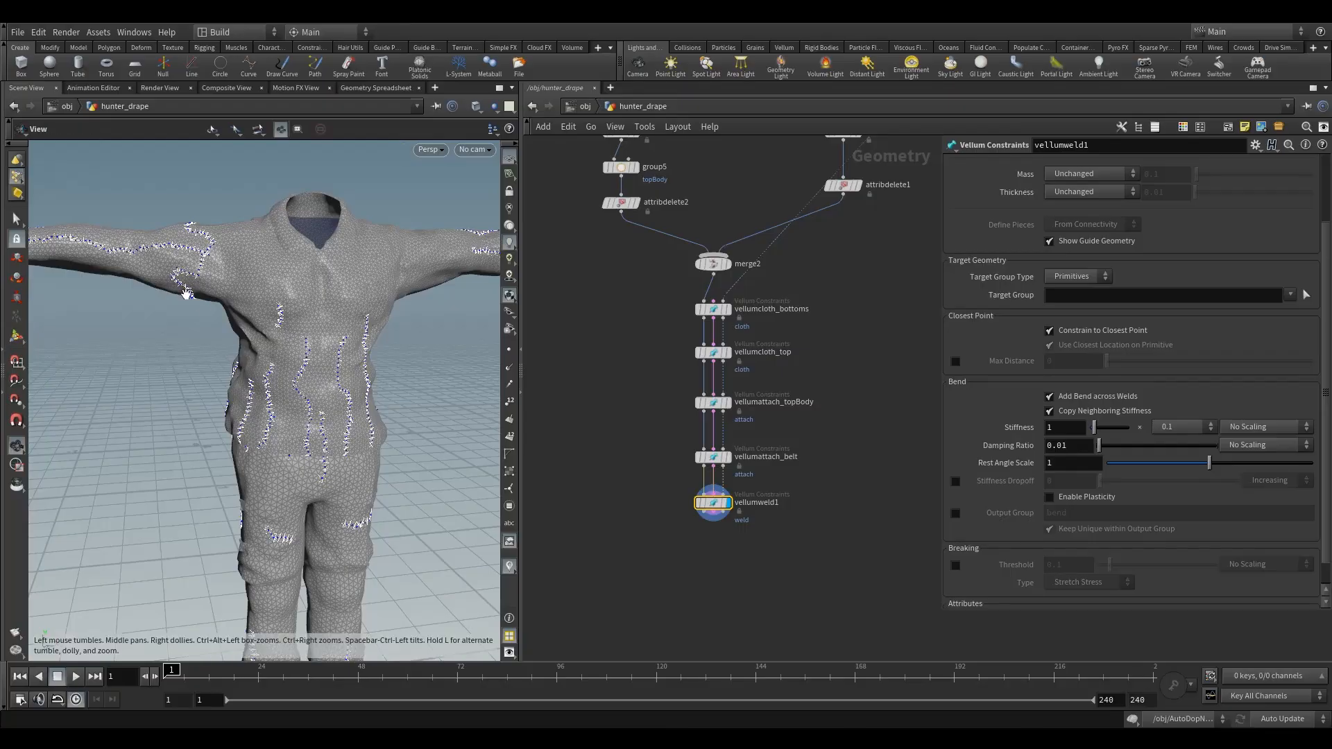
middle_click_drag(73, 260, 201, 330, "alt")
right_click_drag(201, 330, 237, 338, "alt")
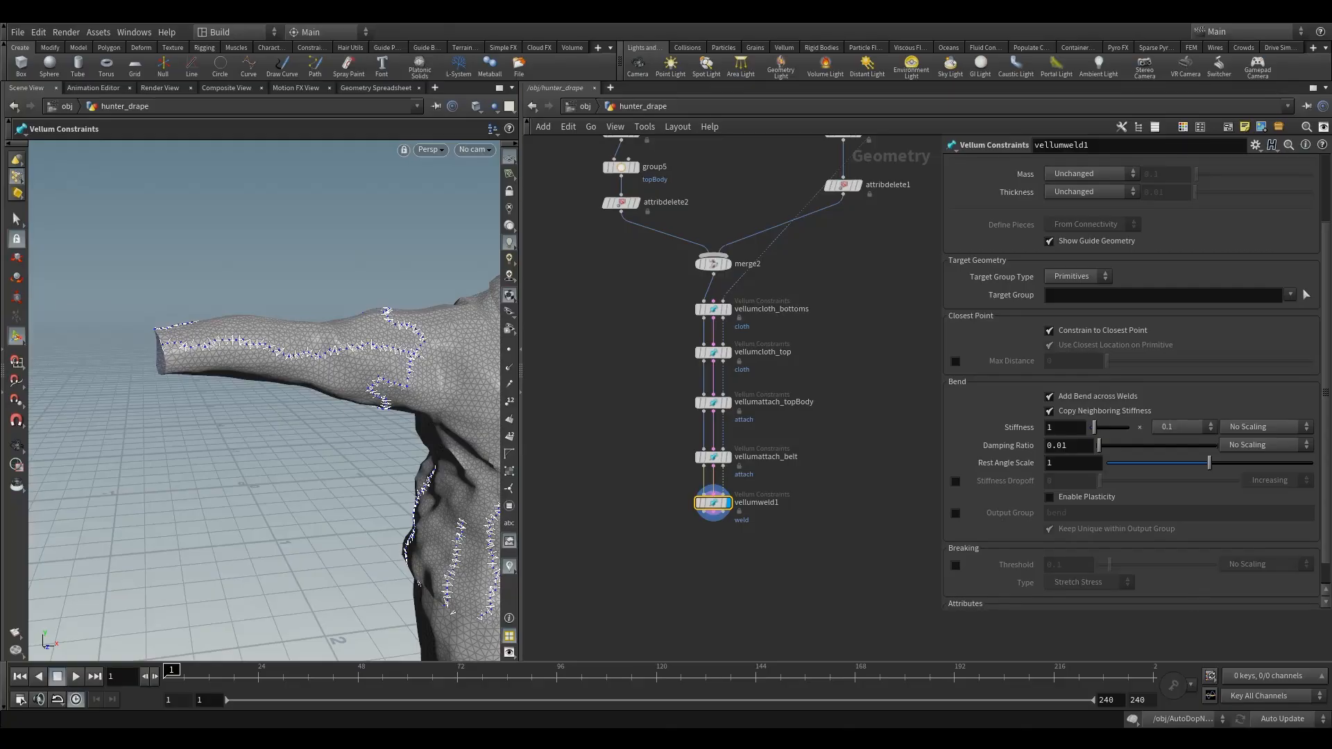
scroll(1175, 375, "down", 1)
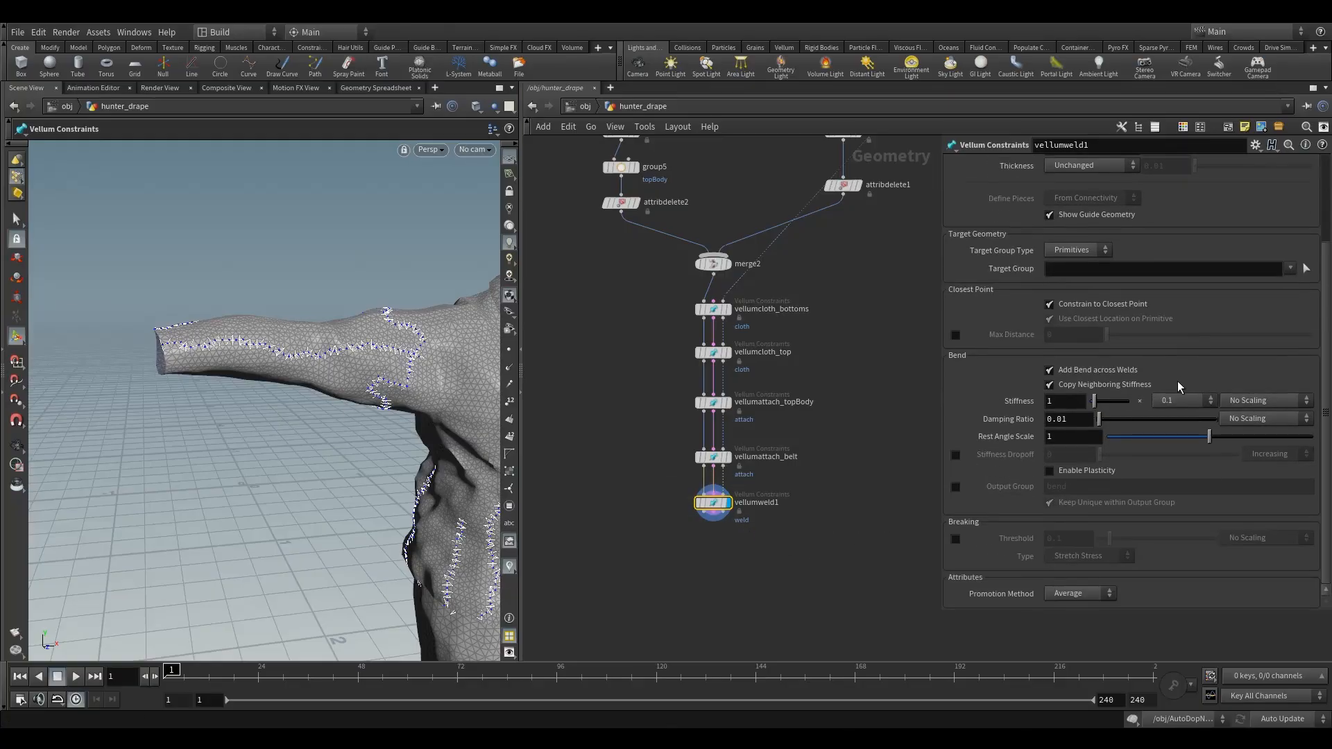
- Add a Vellum Solver node below vellumweld1 in the hunter_drape network
key("Tab")
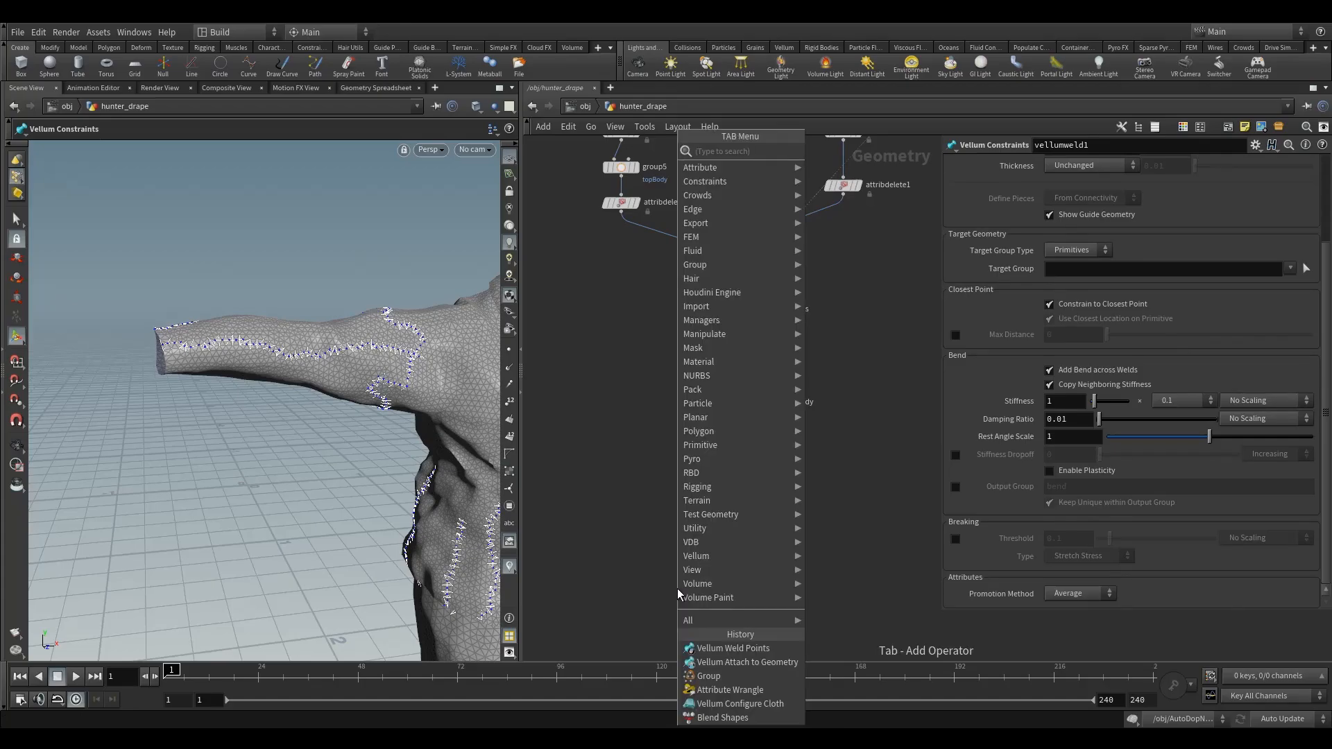
type("vell")
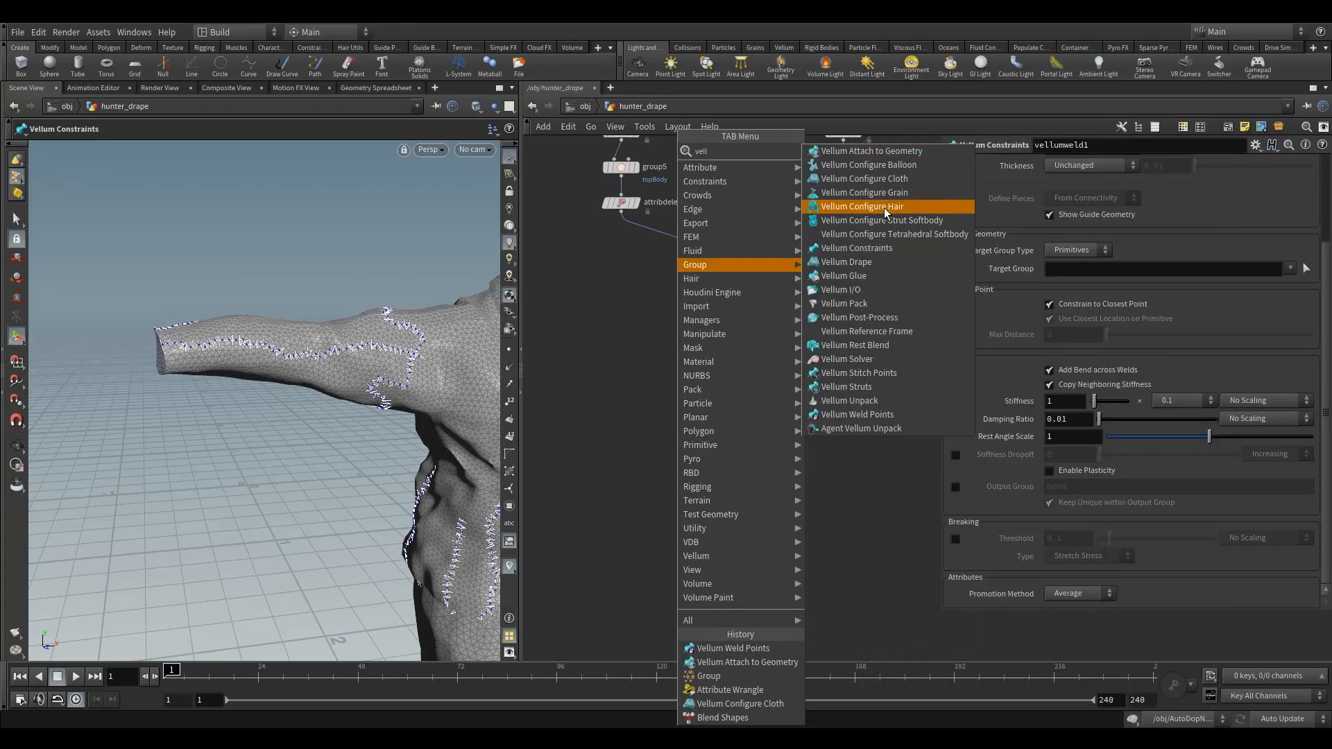
left_click(881, 351)
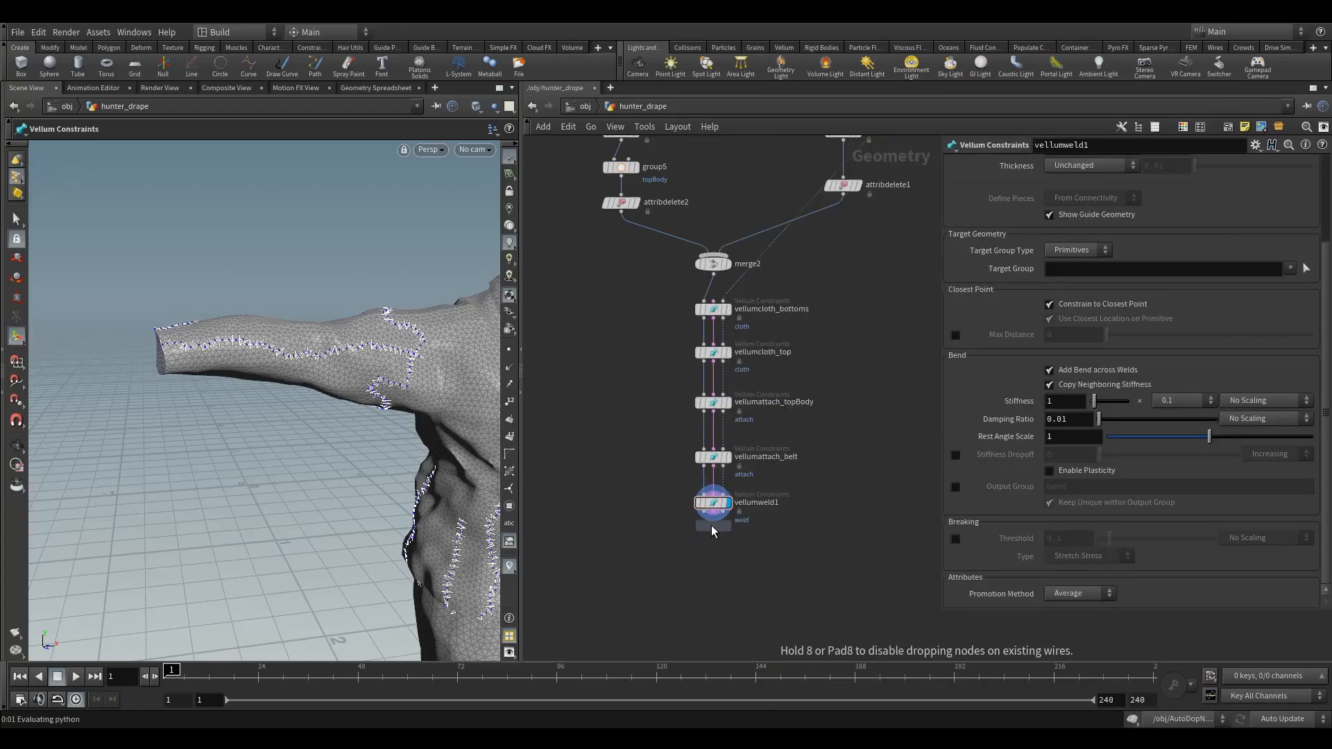